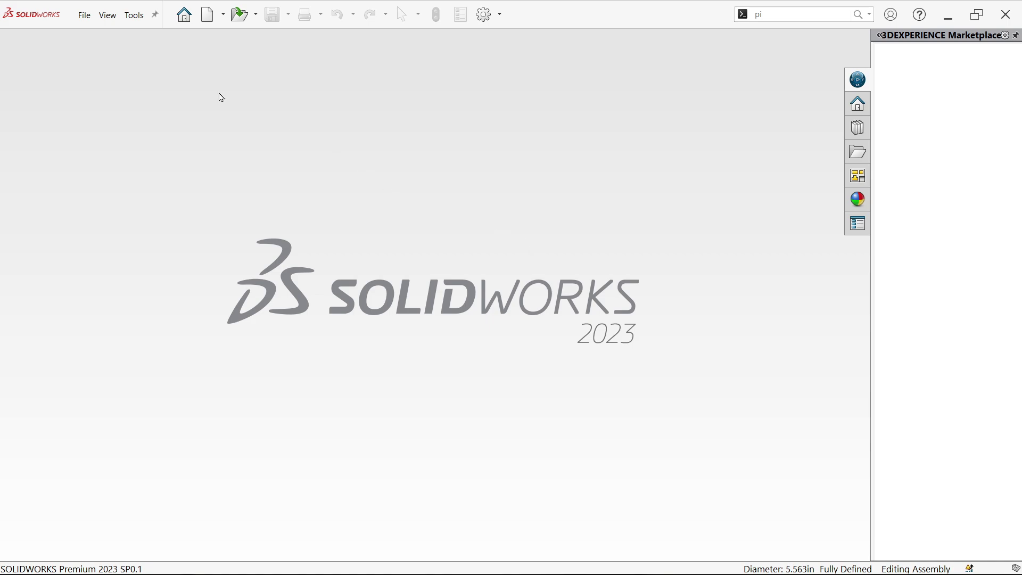
# - Create a new assembly document without inserting any component
pyautogui.click(84, 15)
pyautogui.click(101, 40)
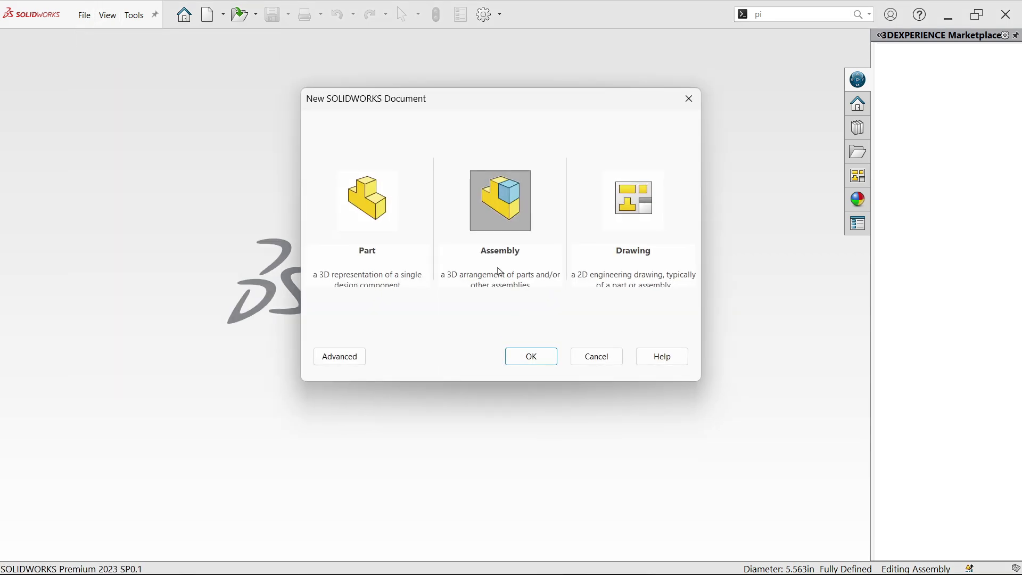
pyautogui.click(534, 356)
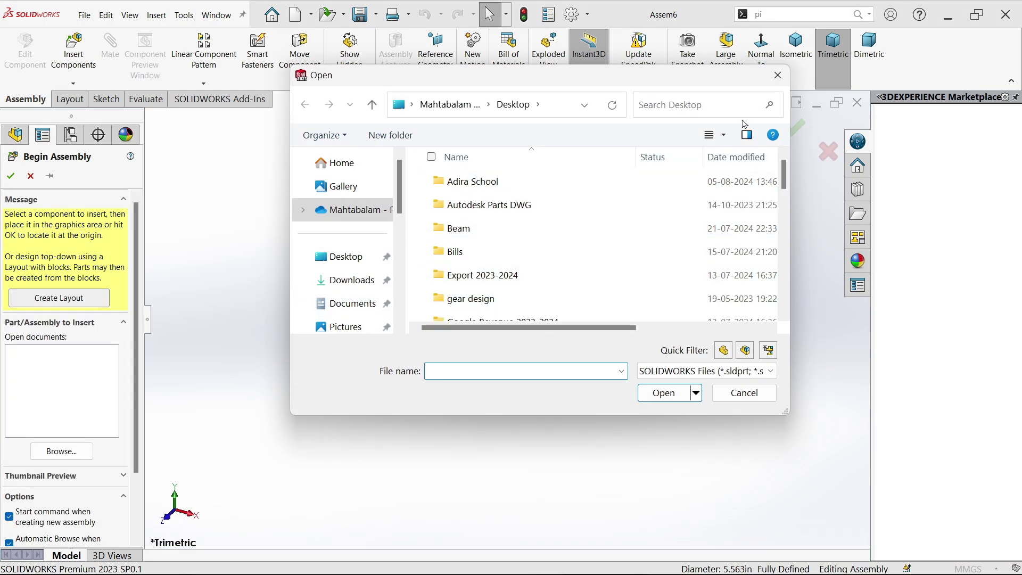
pyautogui.click(777, 75)
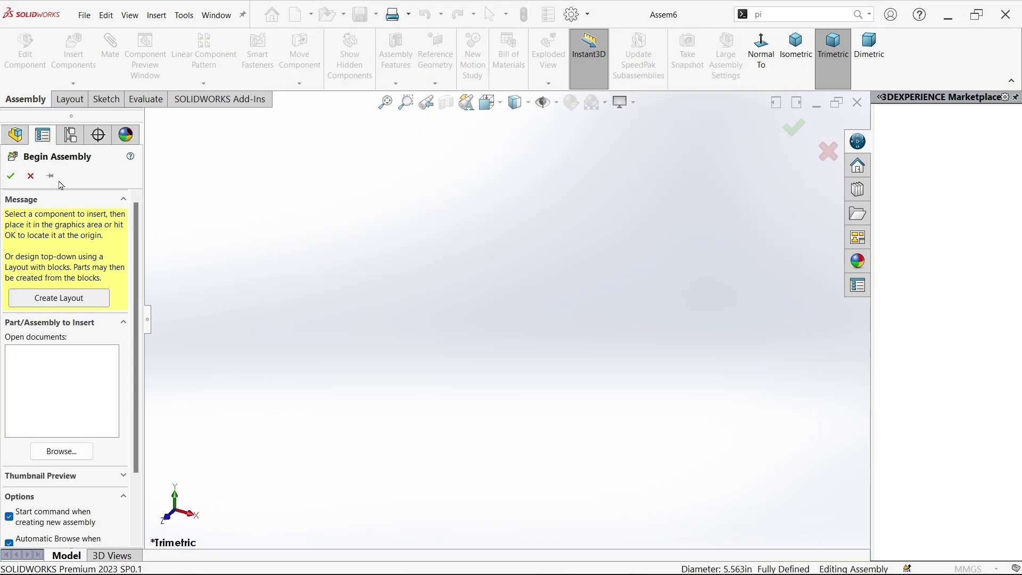
pyautogui.click(30, 175)
# - Apply the Plain White scene and show the assembly's origin in the graphics area
pyautogui.click(596, 102)
pyautogui.click(588, 133)
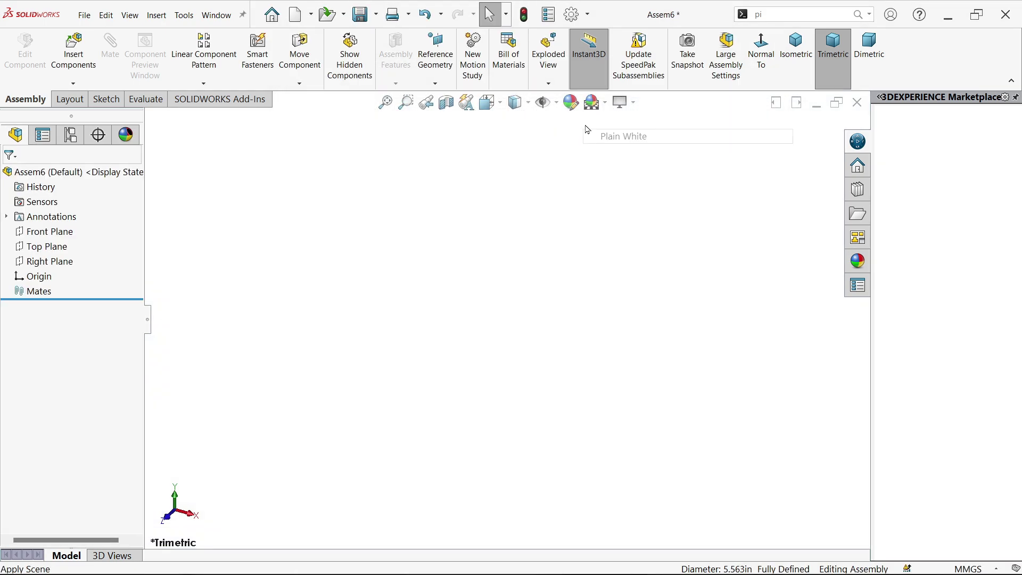
pyautogui.click(555, 102)
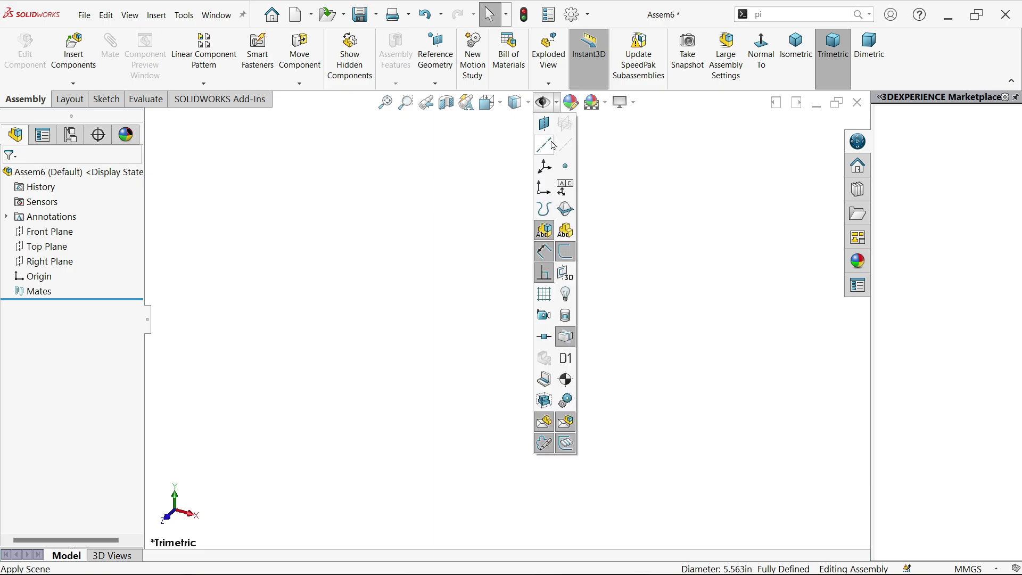
pyautogui.click(543, 190)
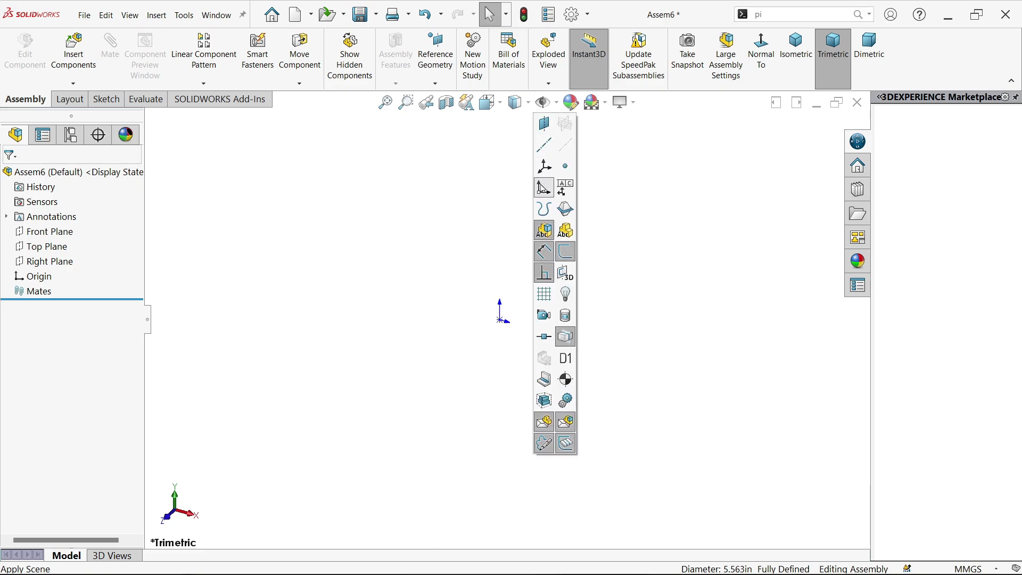
pyautogui.click(553, 107)
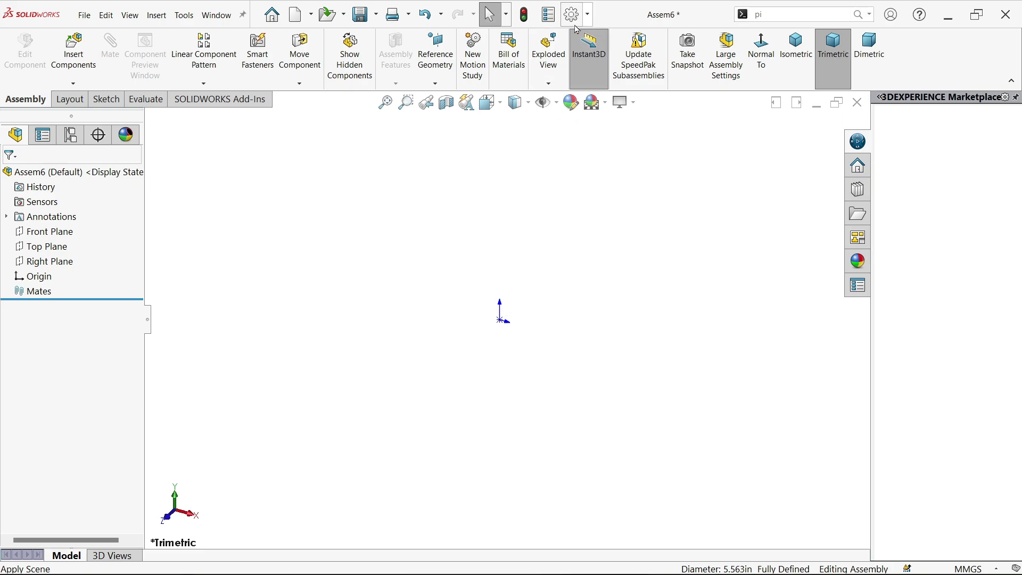
pyautogui.rightClick(238, 97)
pyautogui.moveTo(298, 136)
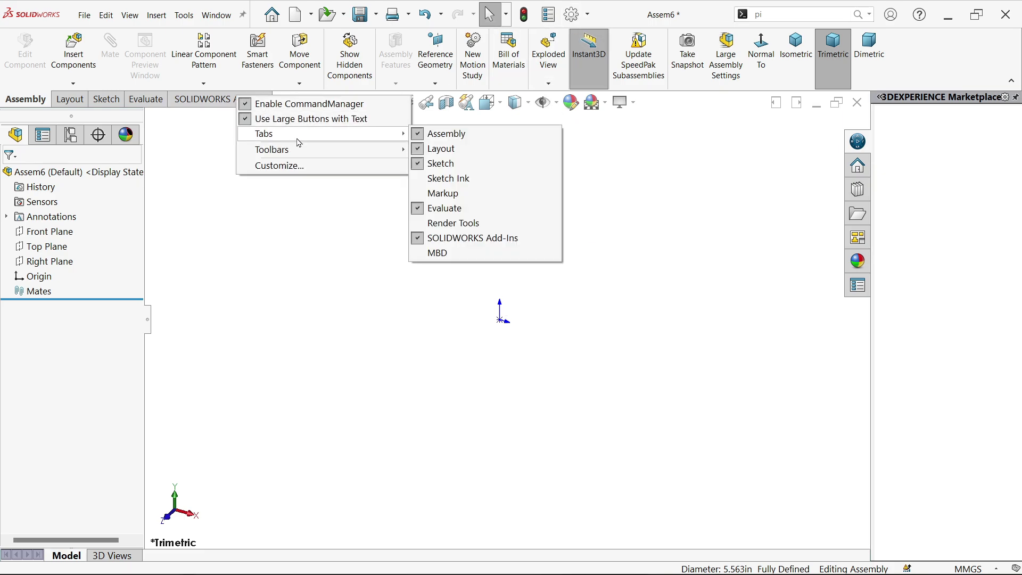
pyautogui.click(442, 273)
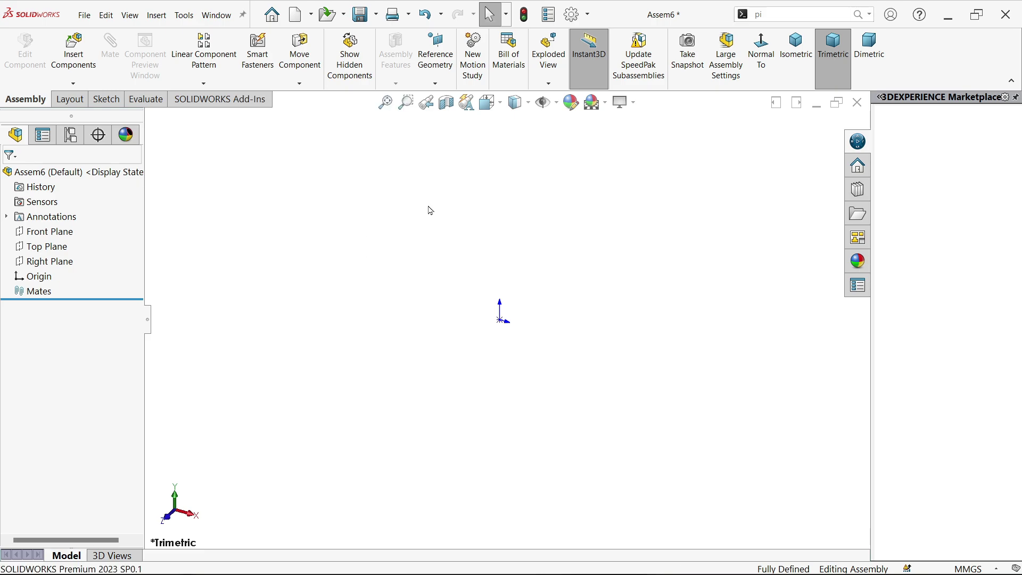
# - Enable the SOLIDWORKS Routing add-in for the current session and for start-up
pyautogui.click(587, 15)
pyautogui.click(598, 64)
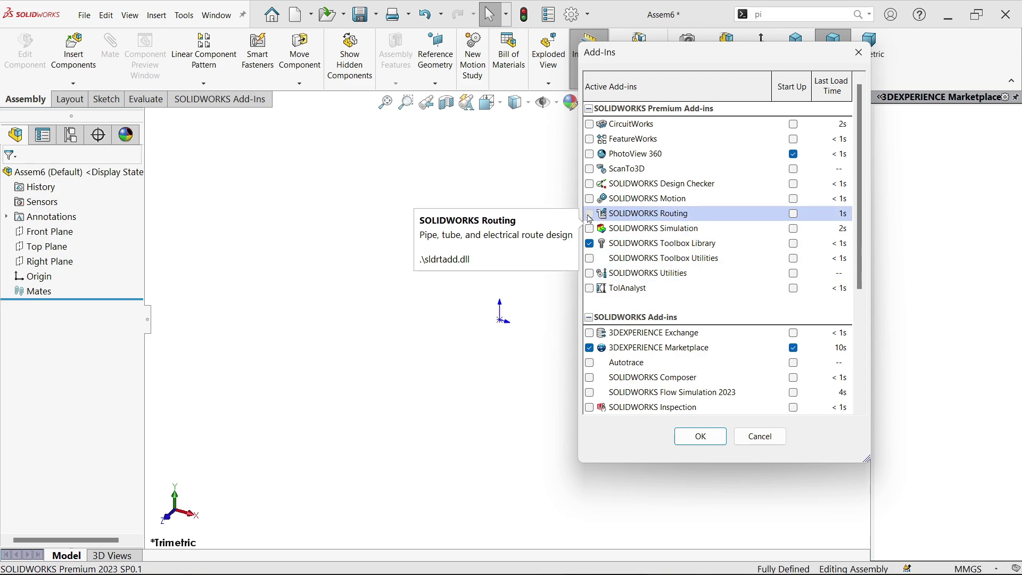
pyautogui.click(589, 215)
pyautogui.click(794, 215)
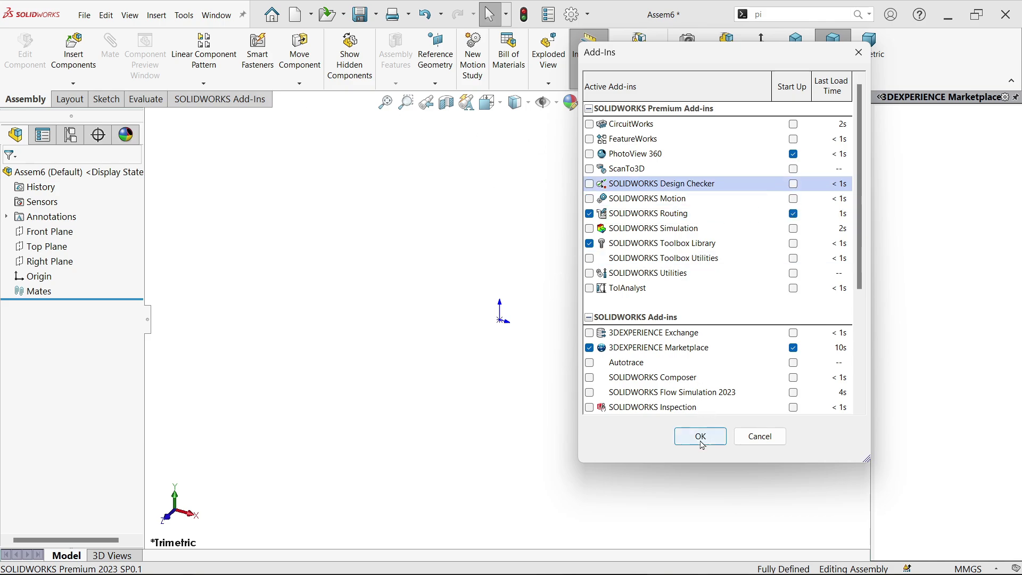
pyautogui.click(699, 435)
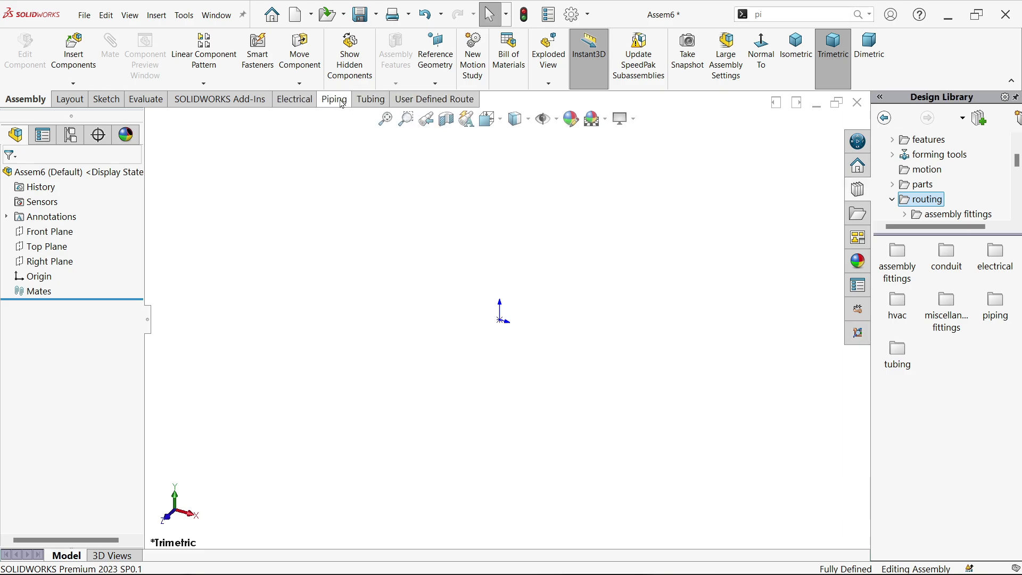
# - Hide the Electrical, Tubing and User Defined Route command sets from the CommandManager, keeping Piping
pyautogui.click(308, 103)
pyautogui.rightClick(296, 102)
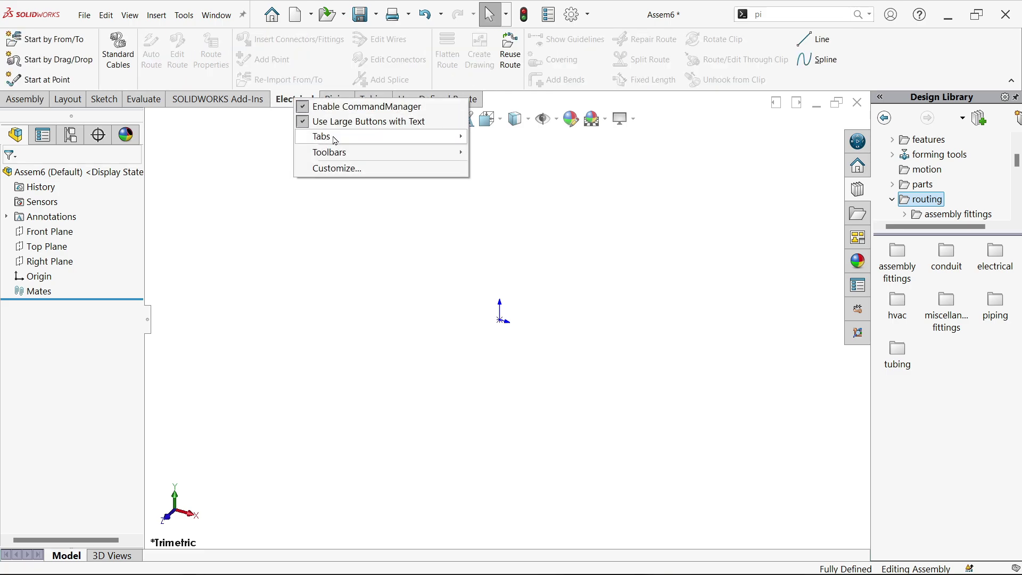
pyautogui.moveTo(426, 140)
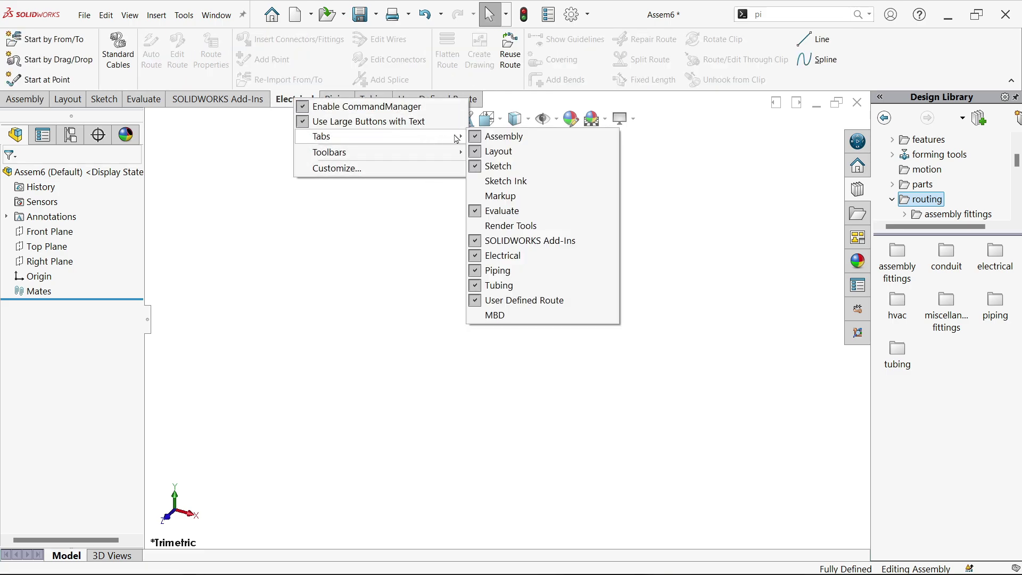
pyautogui.click(475, 257)
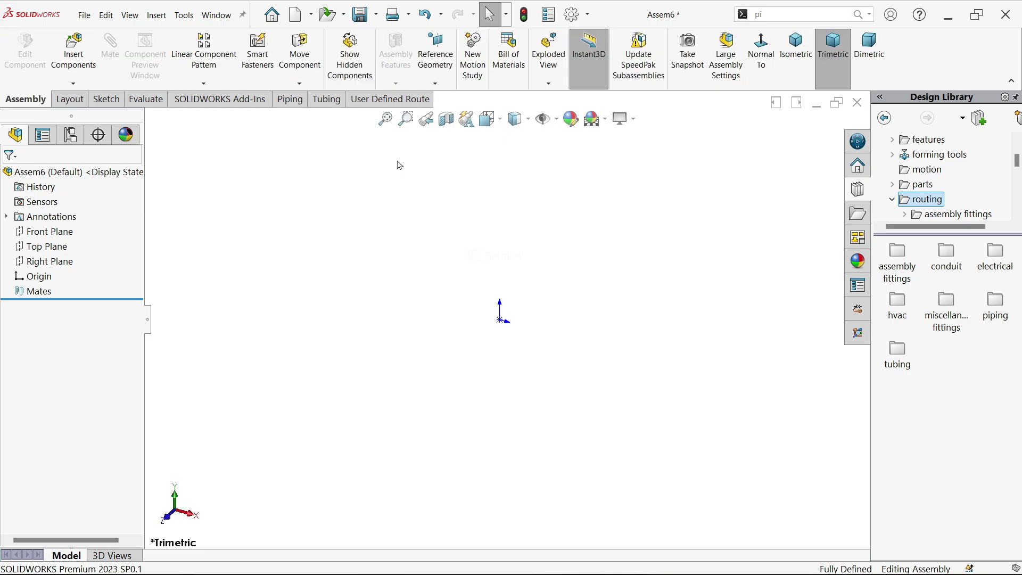
pyautogui.click(326, 100)
pyautogui.rightClick(334, 105)
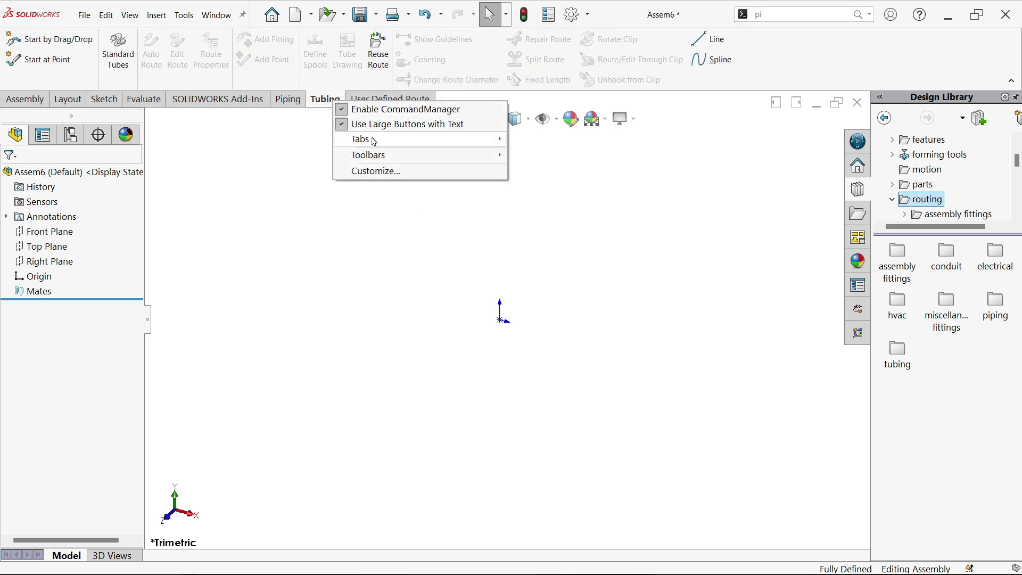
pyautogui.moveTo(374, 140)
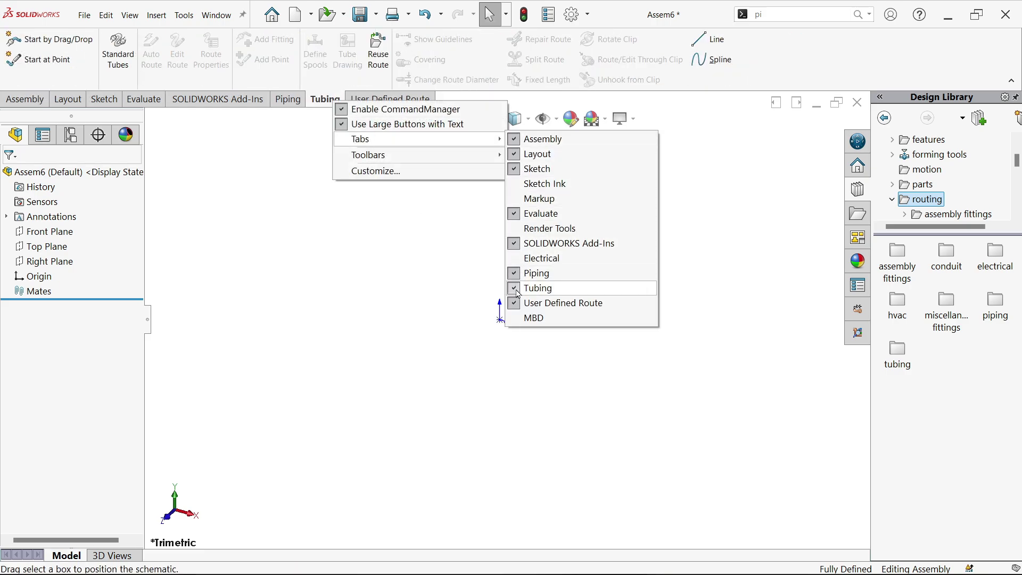
pyautogui.click(532, 288)
pyautogui.click(352, 100)
pyautogui.rightClick(352, 100)
pyautogui.moveTo(400, 140)
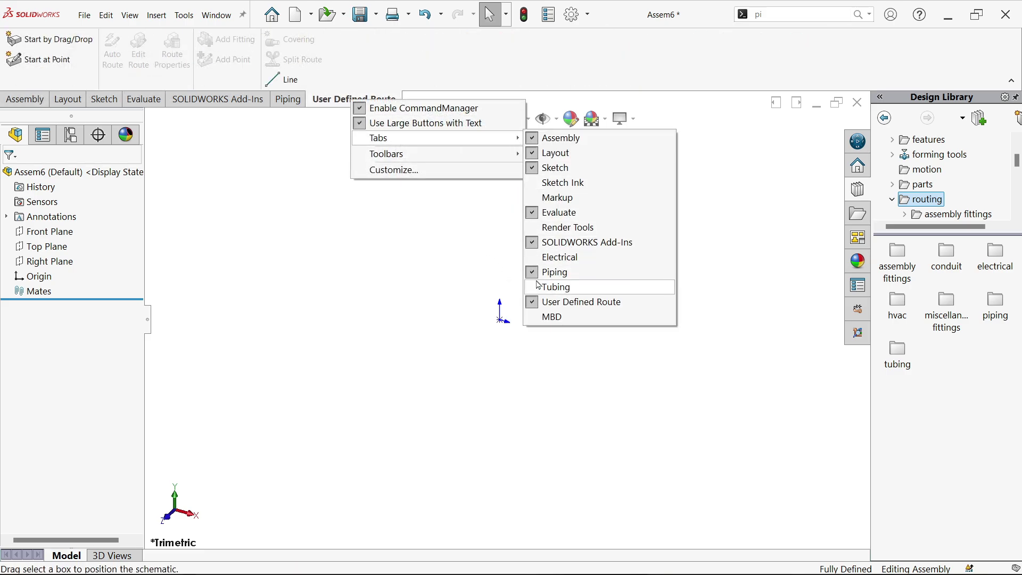
pyautogui.click(532, 303)
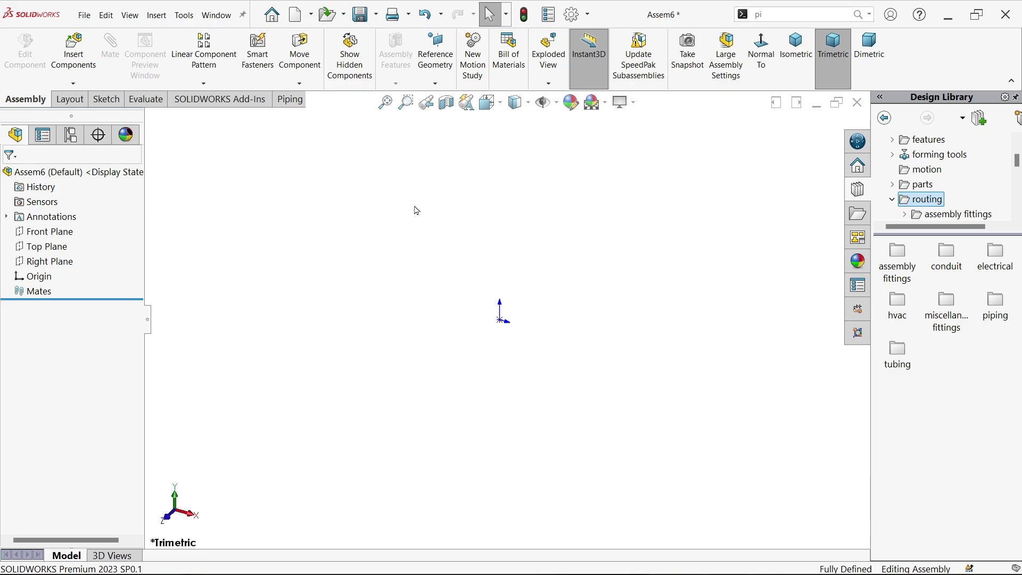
# - Start a pipe route with Start by Drag/Drop and show the piping folder of the Design Library's routing content
pyautogui.click(293, 101)
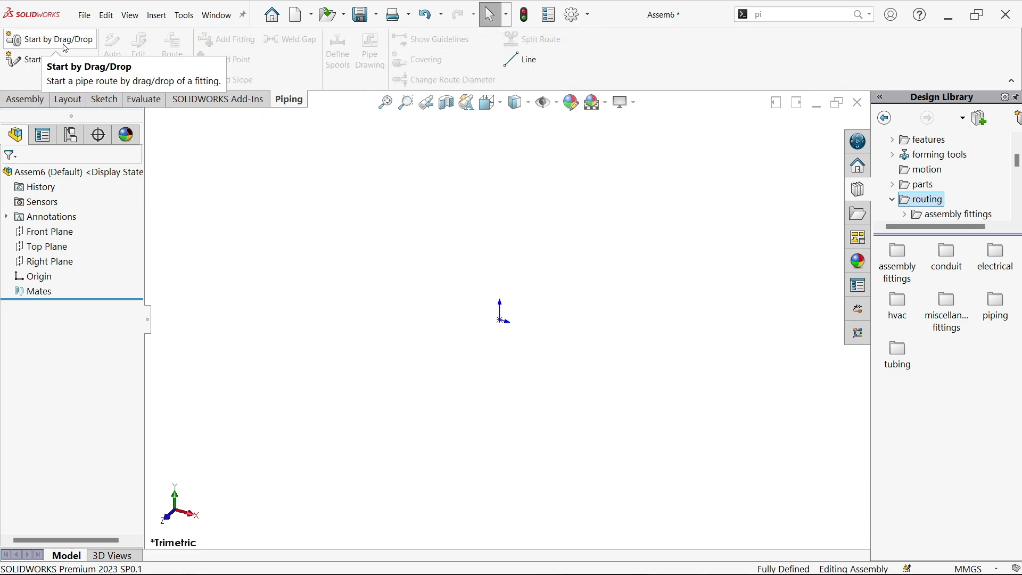
pyautogui.click(65, 48)
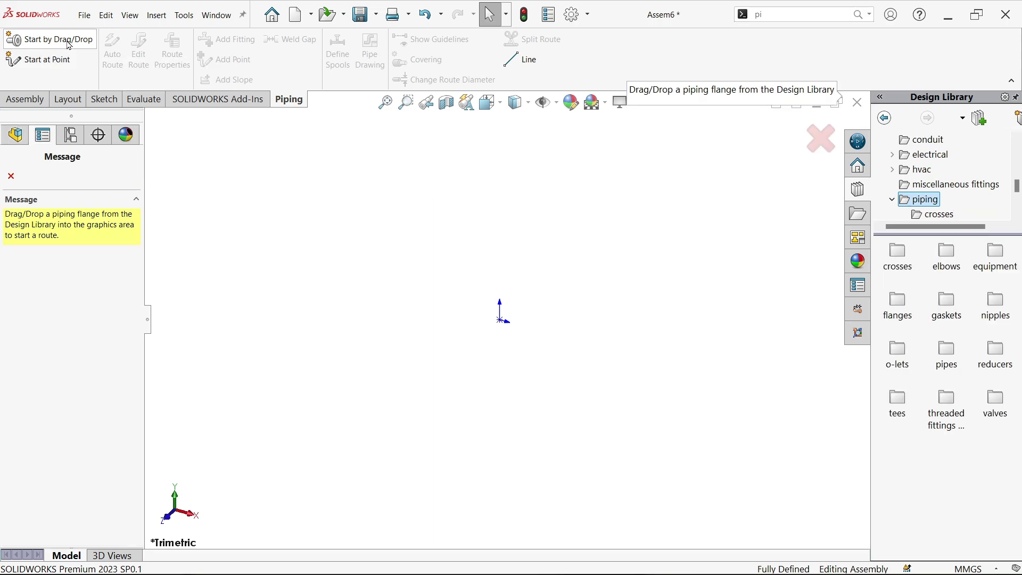
pyautogui.scroll(10, 899, 175)
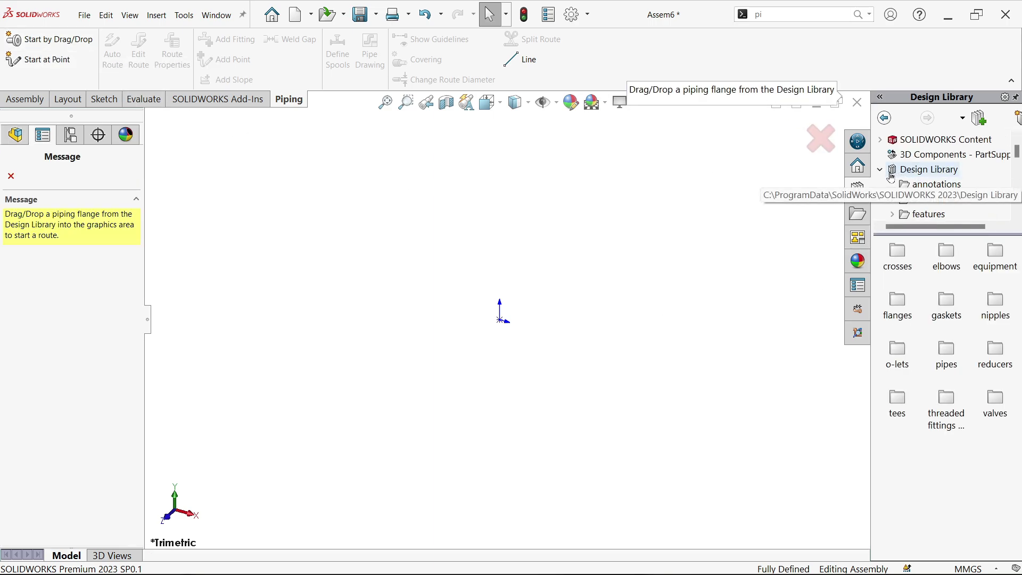
pyautogui.scroll(-1, 913, 194)
pyautogui.scroll(-2, 914, 194)
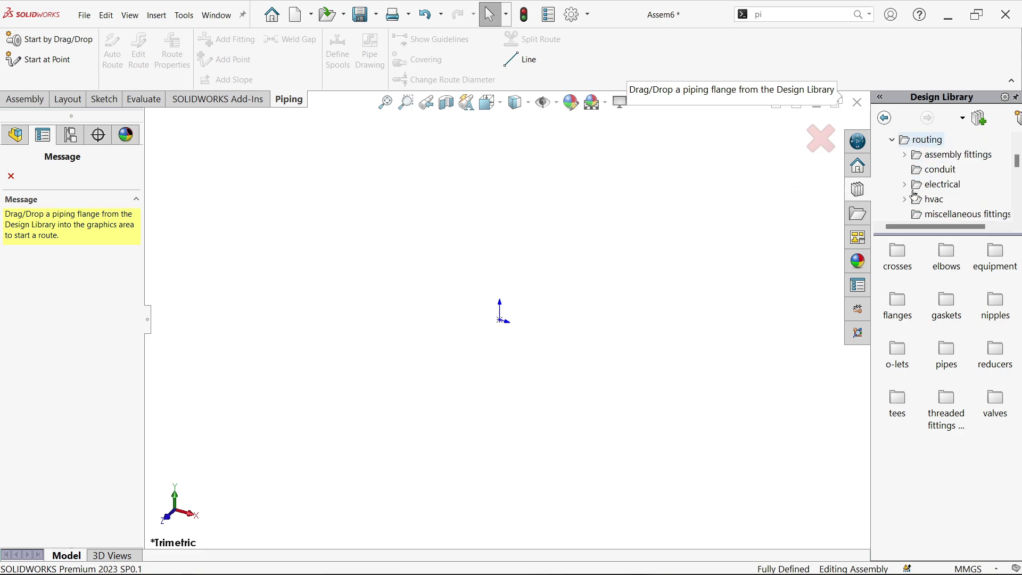
pyautogui.scroll(1, 920, 194)
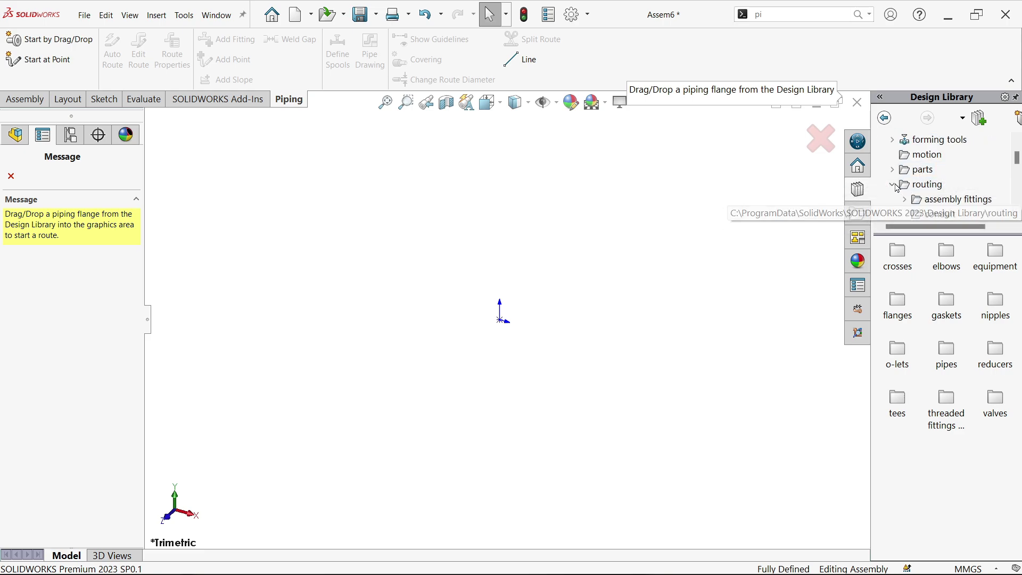
pyautogui.doubleClick(923, 187)
pyautogui.click(922, 186)
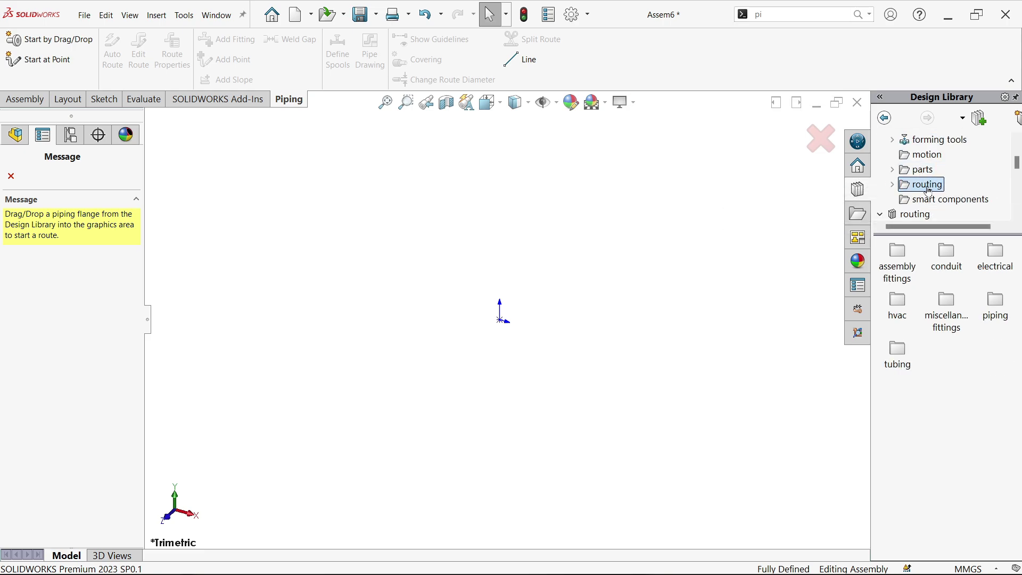
pyautogui.doubleClick(900, 186)
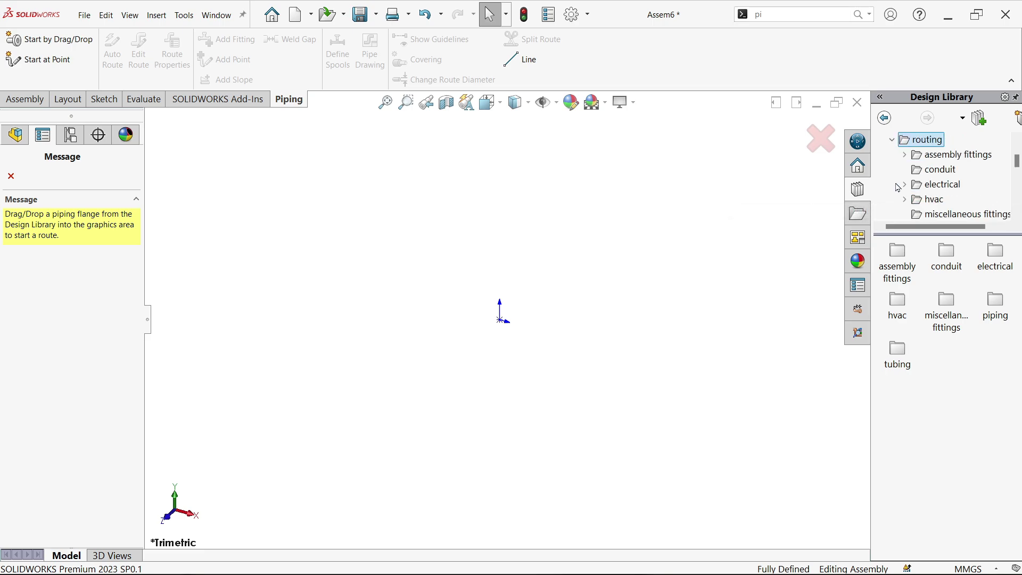
pyautogui.scroll(-2, 943, 202)
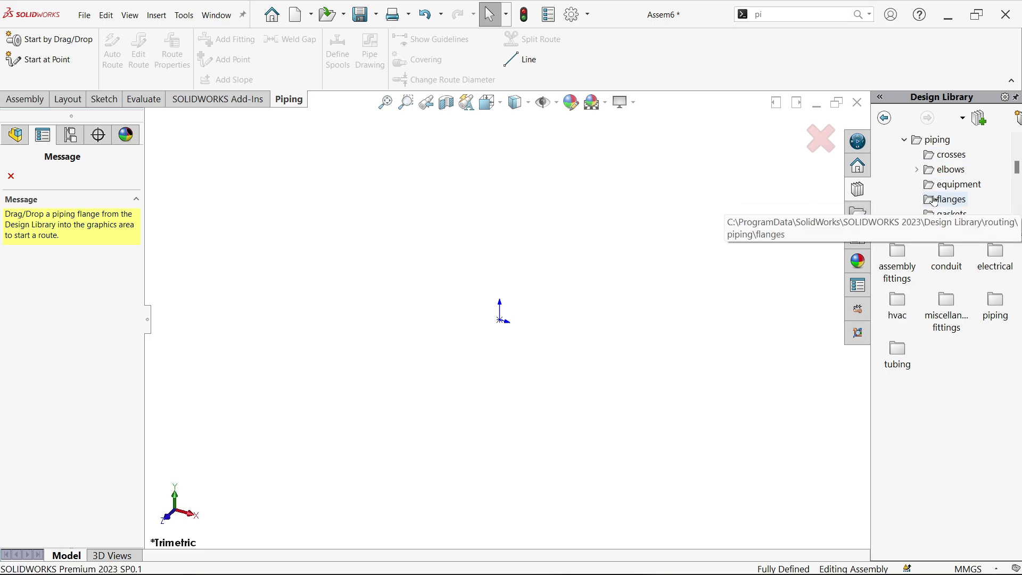
pyautogui.scroll(1, 940, 197)
pyautogui.click(940, 191)
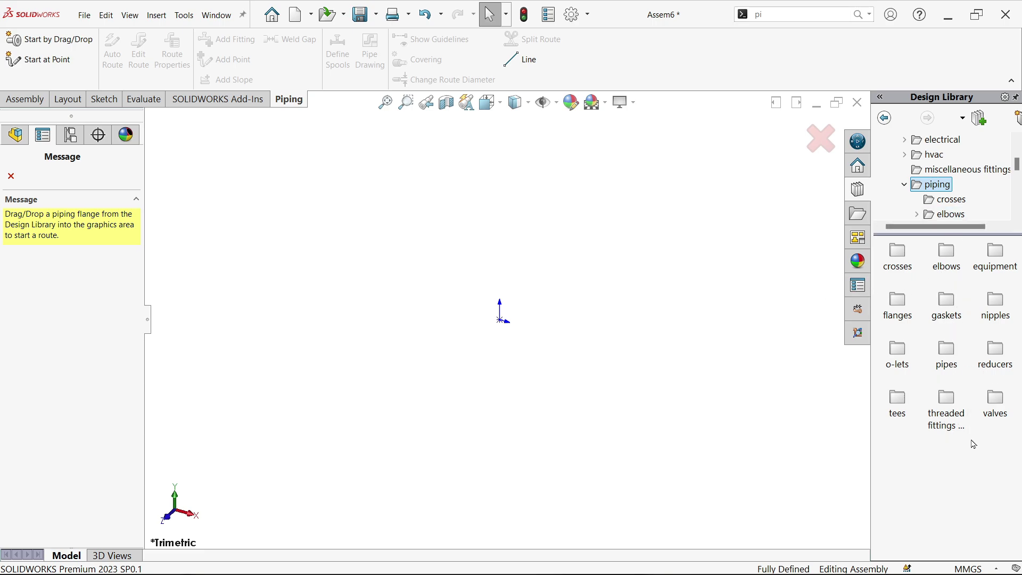
# - Browse the piping categories in the Design Library and open the flanges folder
pyautogui.scroll(-1, 939, 210)
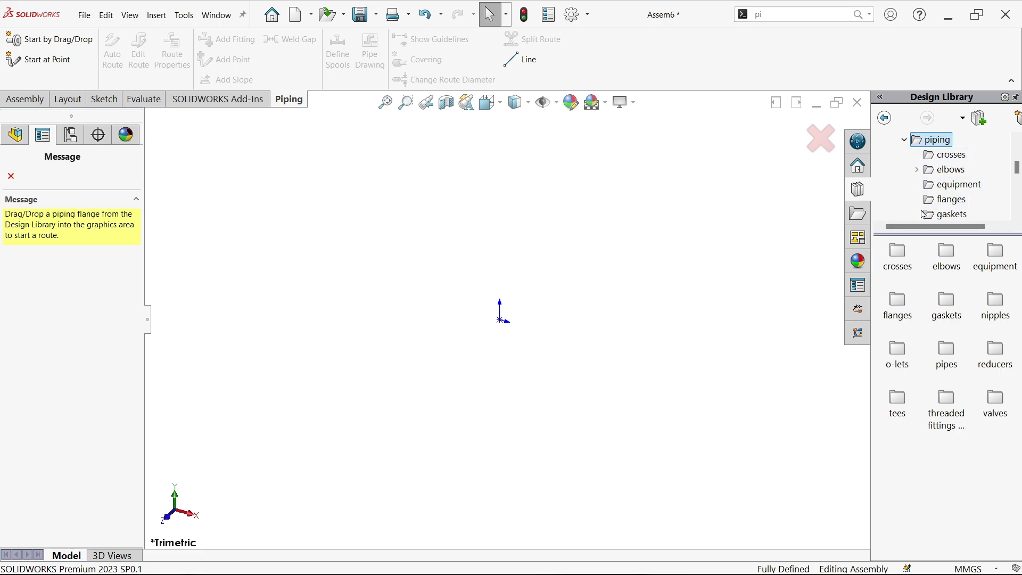
pyautogui.scroll(-1, 929, 195)
pyautogui.scroll(-1, 929, 198)
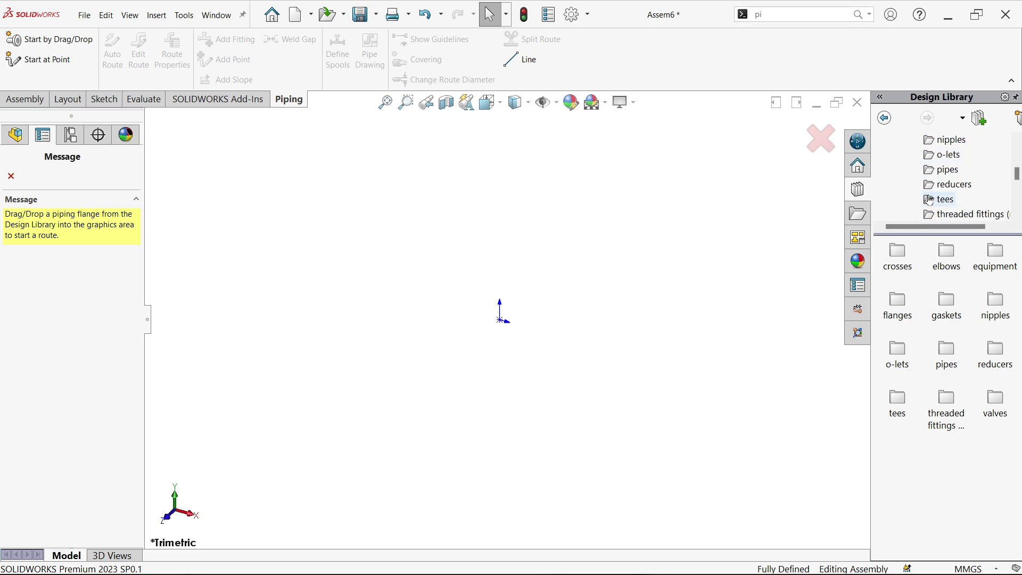
pyautogui.click(901, 299)
pyautogui.doubleClick(901, 299)
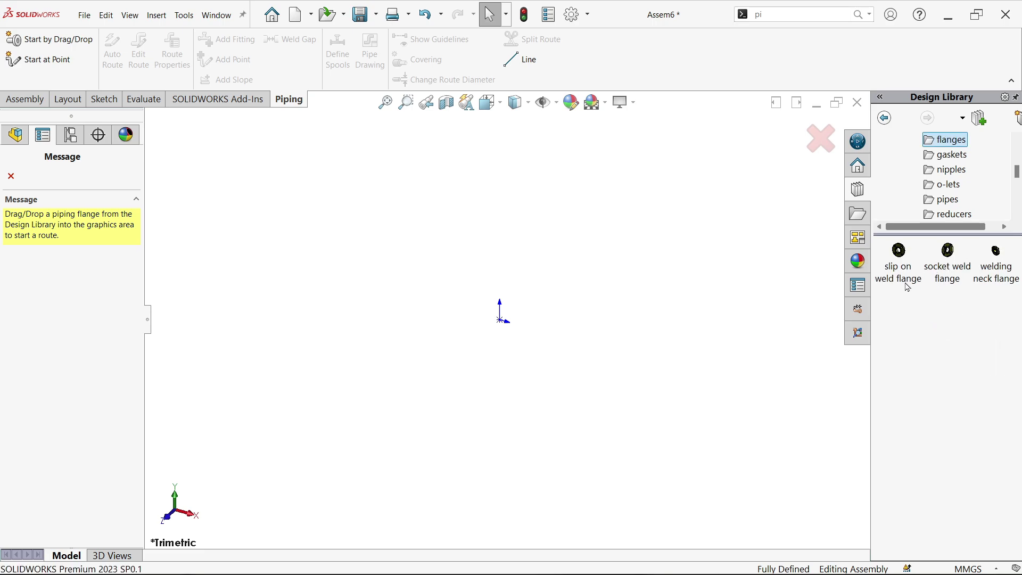
# - Place the slip on weld flange at the assembly origin with configuration Slip On Flange 150-NPS5, and save the assembly as Assem6
pyautogui.moveTo(900, 281)
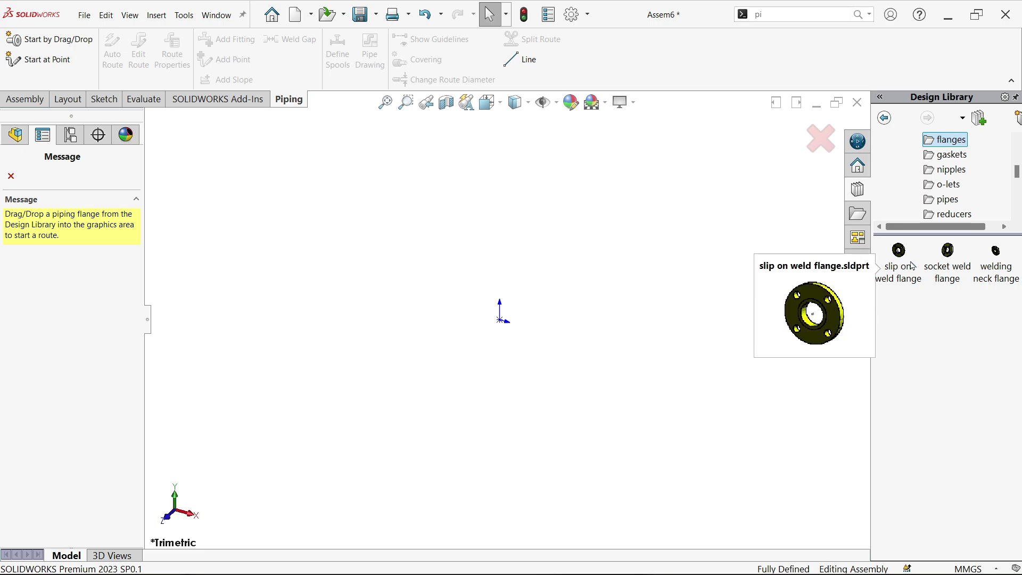
pyautogui.moveTo(897, 267); pyautogui.dragTo(509, 323)
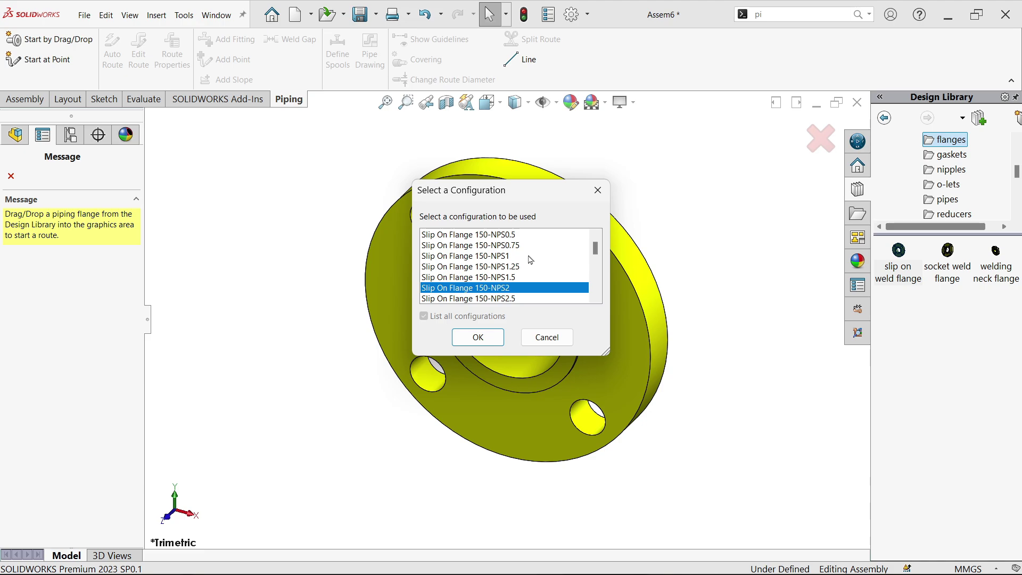
pyautogui.scroll(-3, 519, 277)
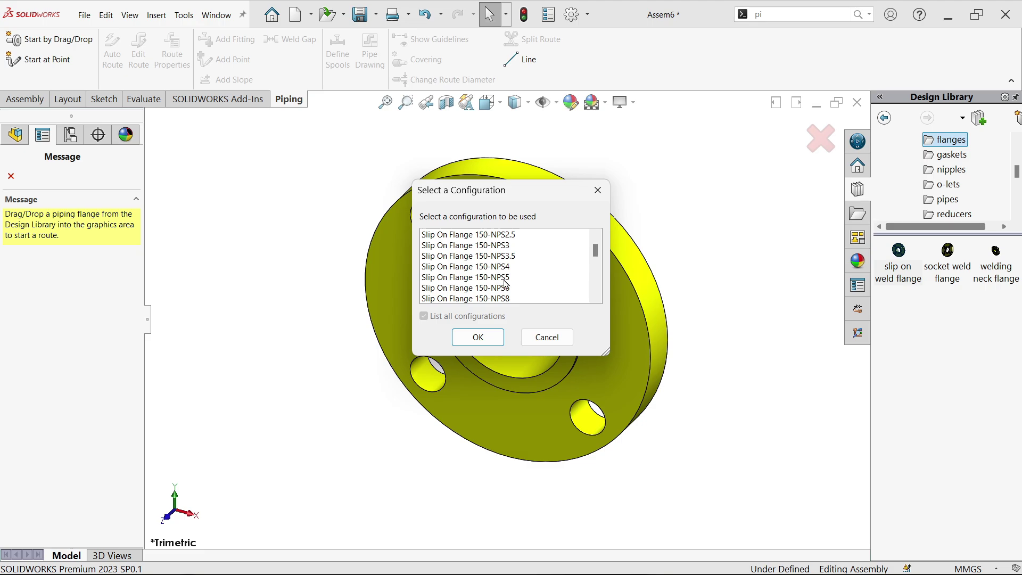
pyautogui.click(507, 280)
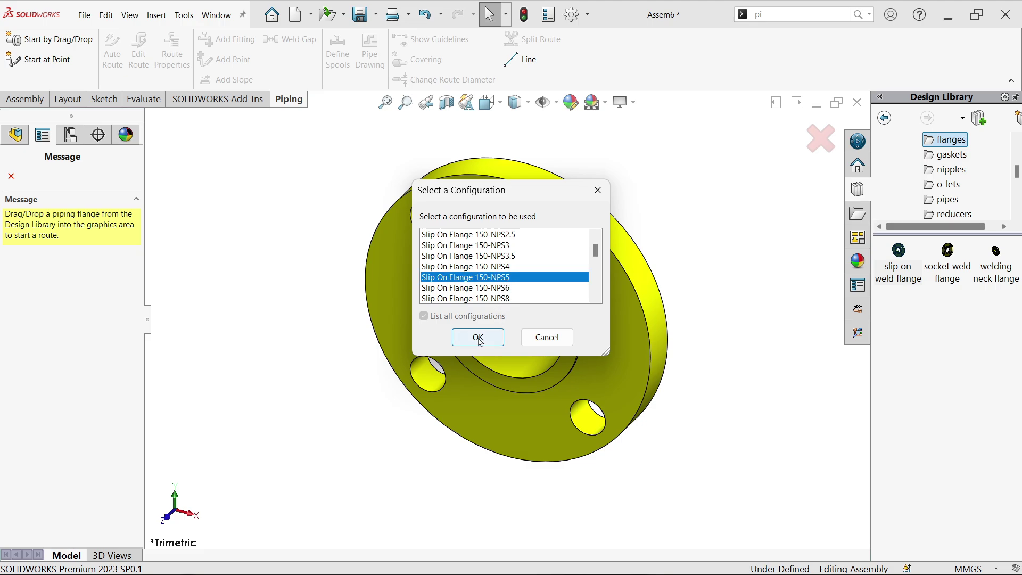
pyautogui.click(477, 337)
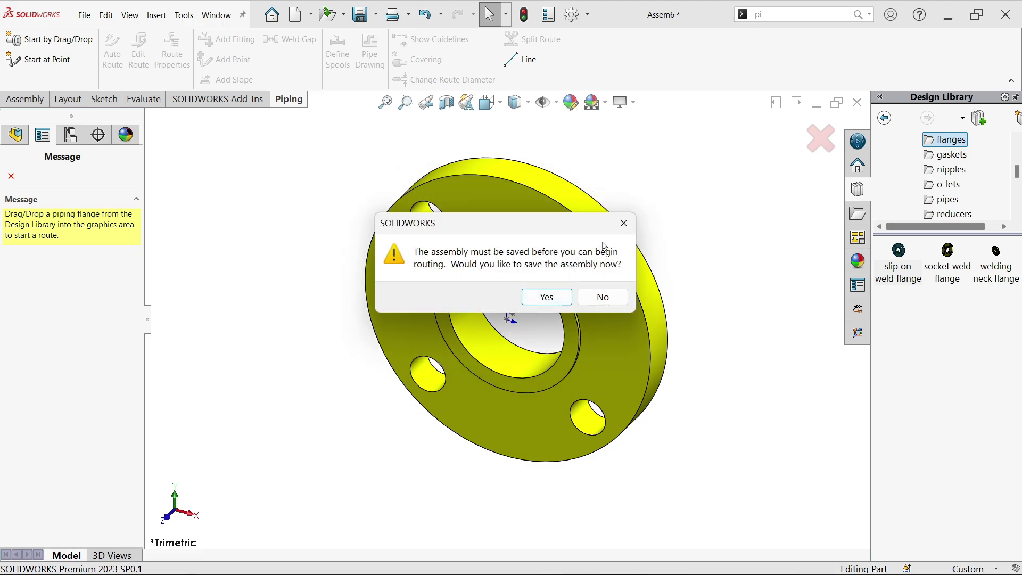
pyautogui.click(548, 297)
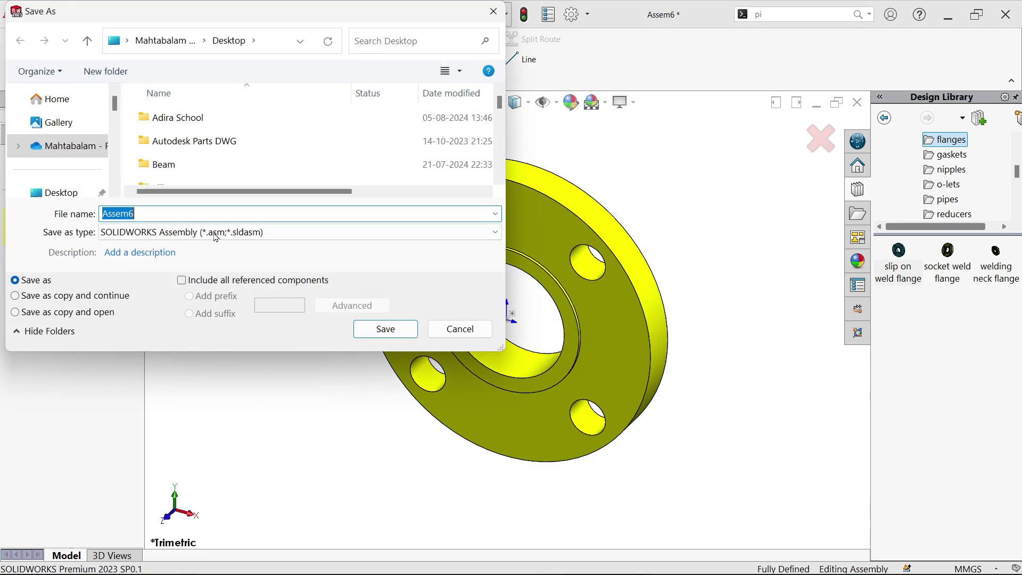
pyautogui.click(389, 336)
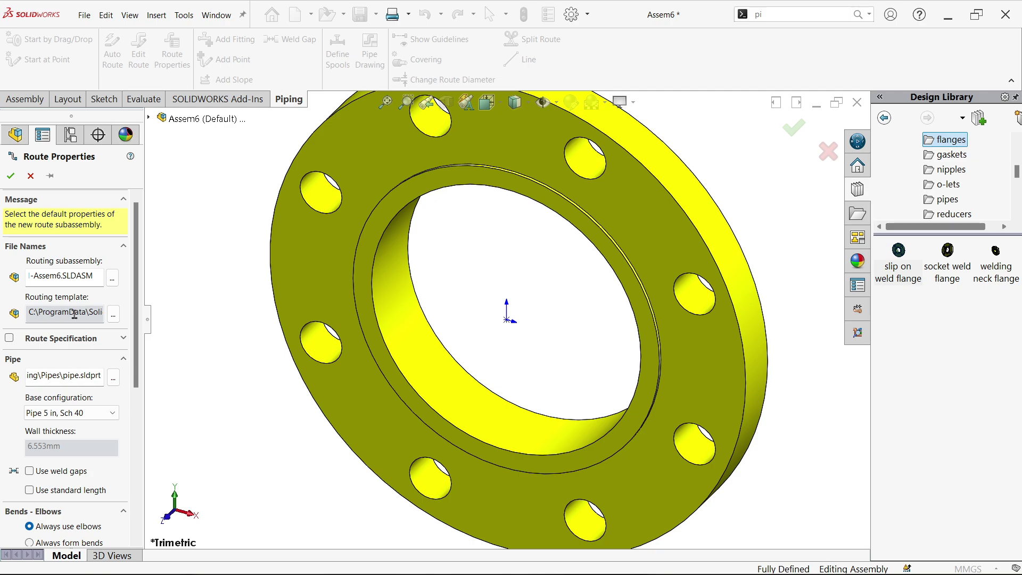
# - Choose Pipe 5 in, Sch 40 as the pipe's base configuration in the route properties
pyautogui.scroll(-3, 132, 341)
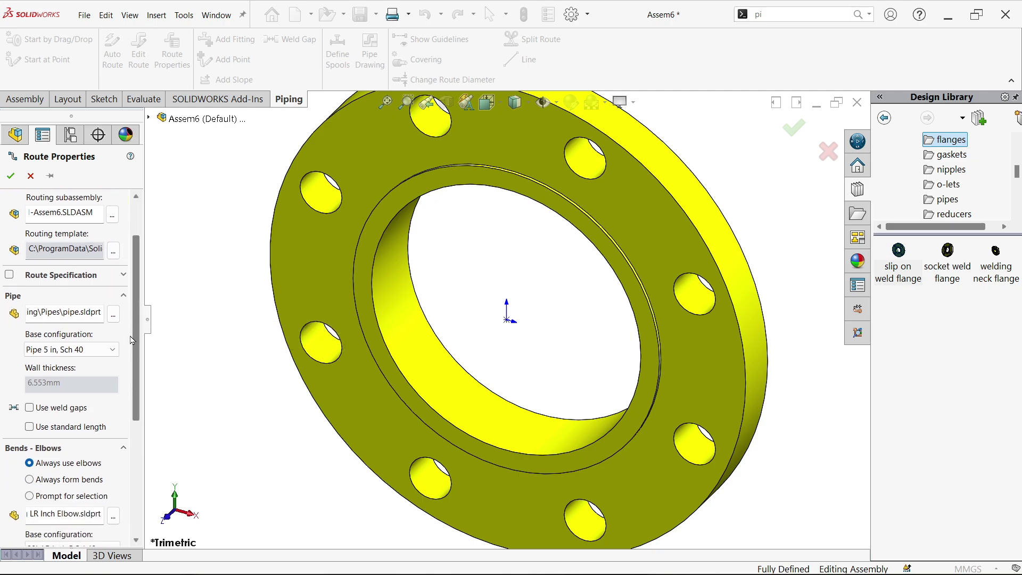
pyautogui.scroll(-2, 132, 341)
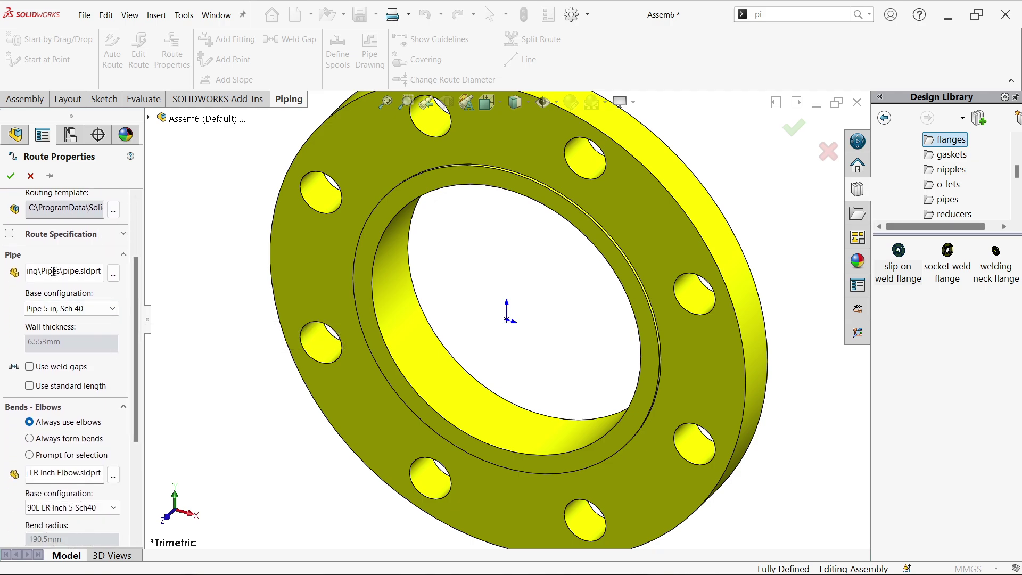
pyautogui.scroll(-3, 138, 333)
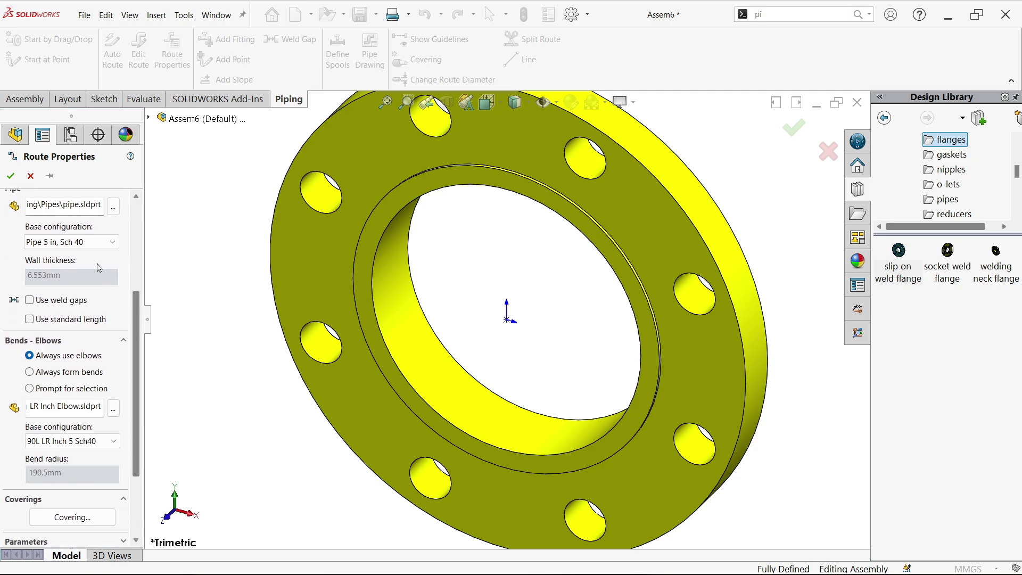
pyautogui.click(117, 244)
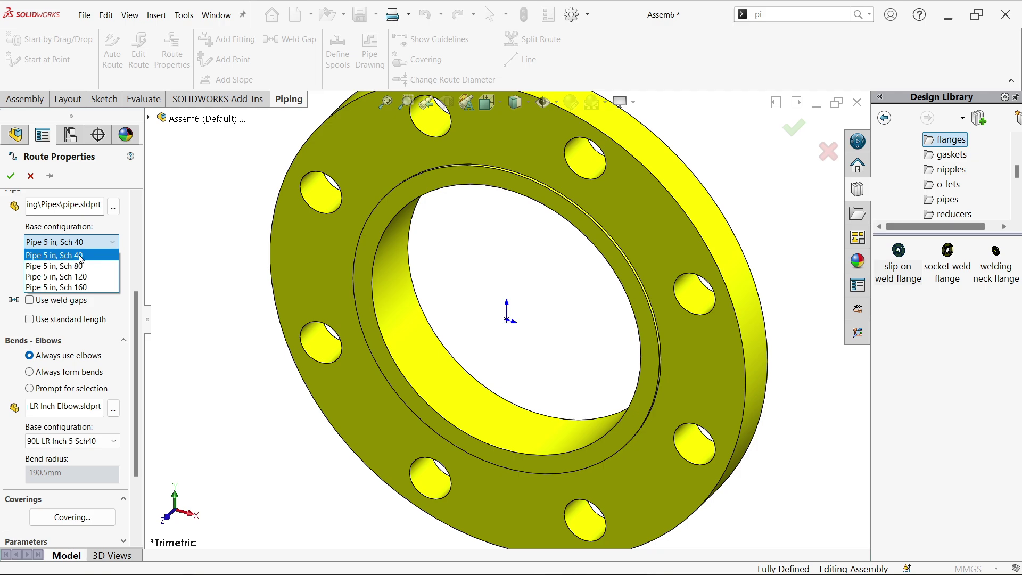
pyautogui.click(62, 255)
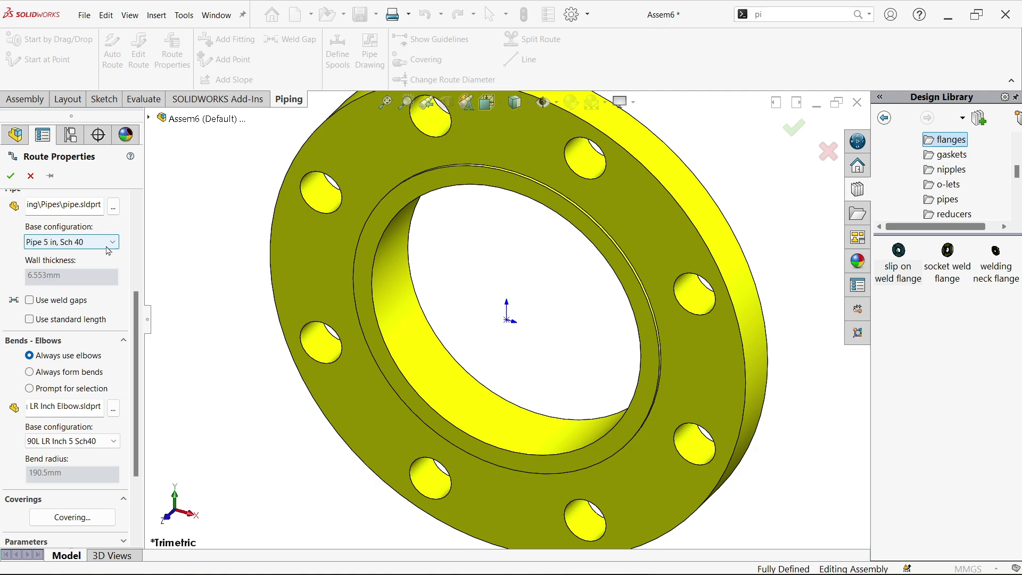
# - Leave weld gaps off, choose 90L LR Inch 5 Sch40 as the elbow's base configuration, and accept the route properties
pyautogui.click(31, 301)
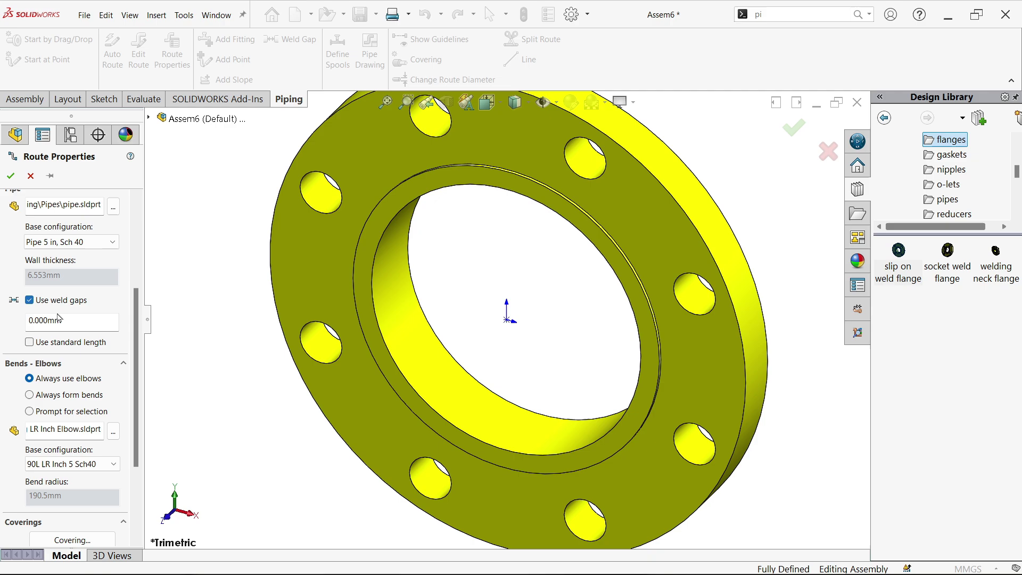
pyautogui.click(31, 301)
pyautogui.scroll(-3, 18, 281)
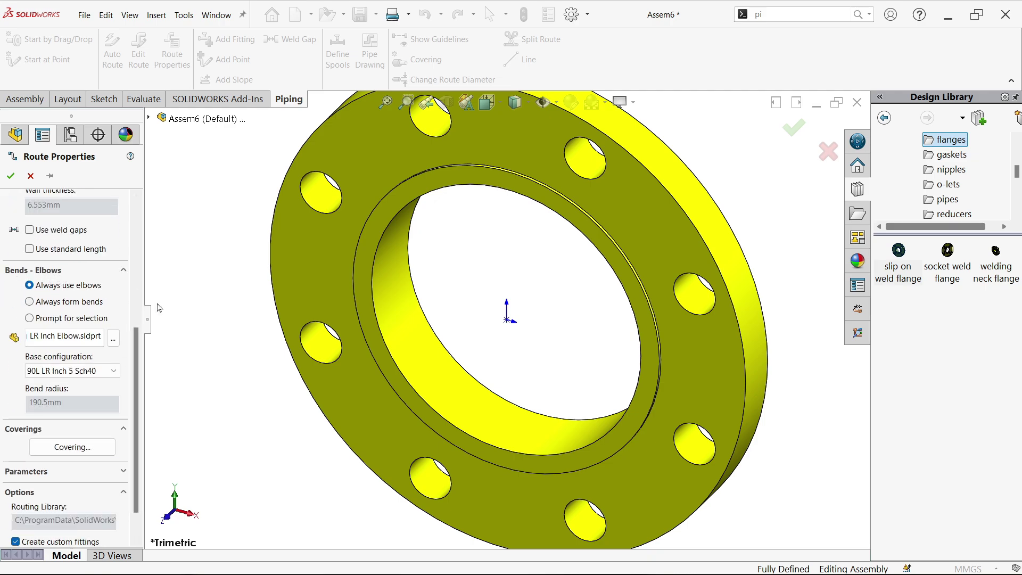
pyautogui.scroll(3, 520, 327)
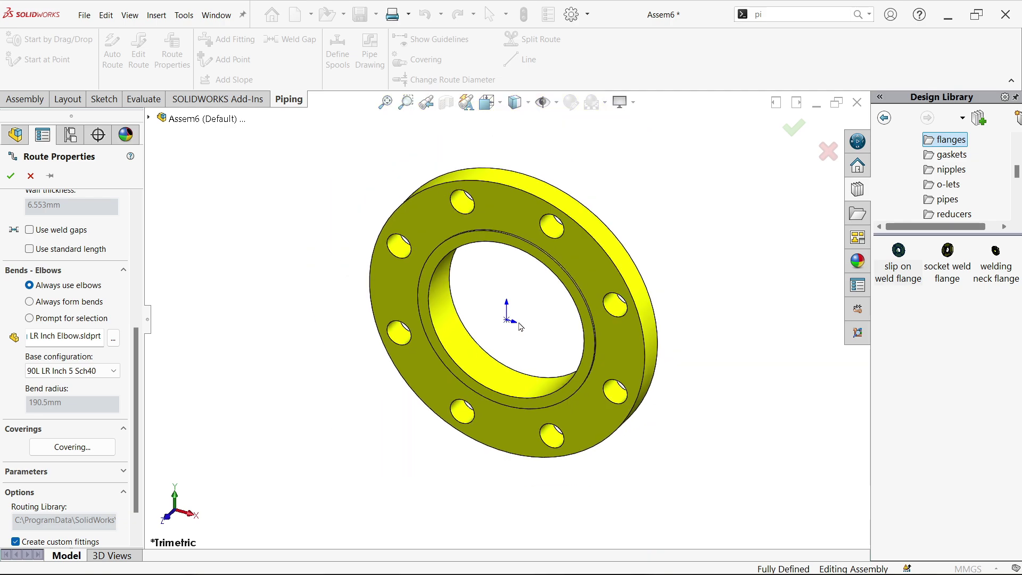
pyautogui.click(115, 371)
pyautogui.click(77, 379)
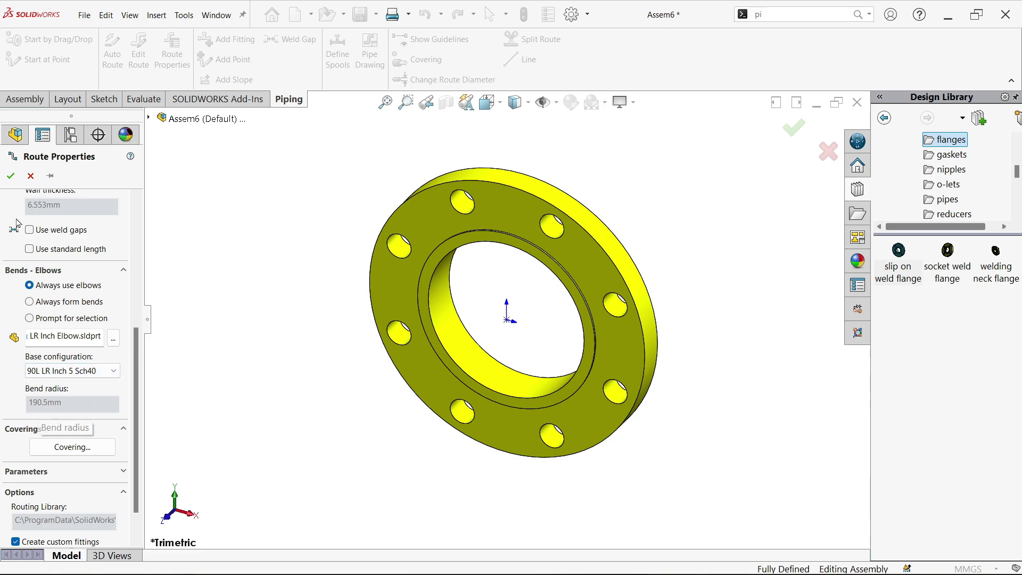
pyautogui.click(10, 176)
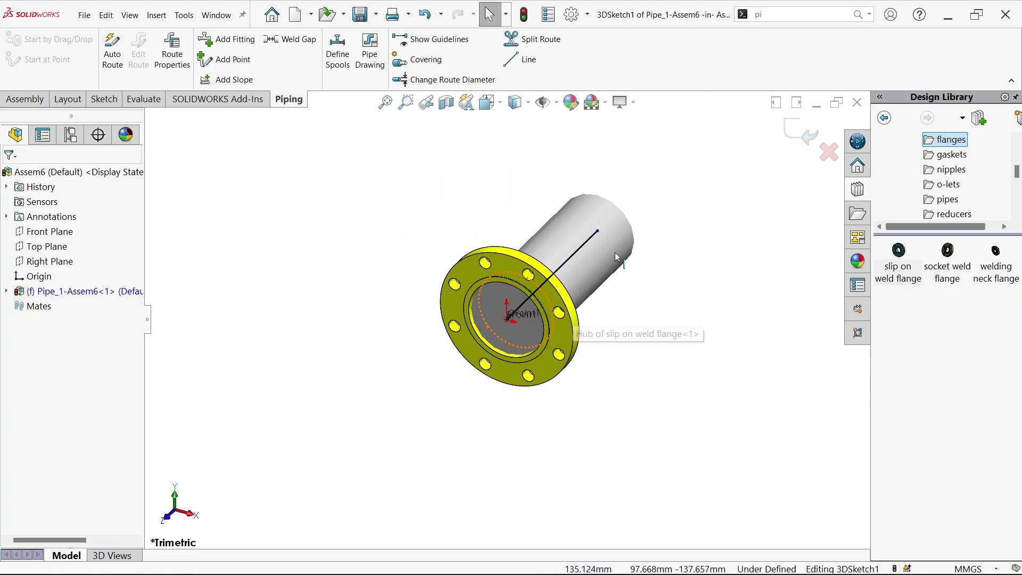
# - Switch the document's unit system to IPS (inch, pound, second)
pyautogui.press('f')
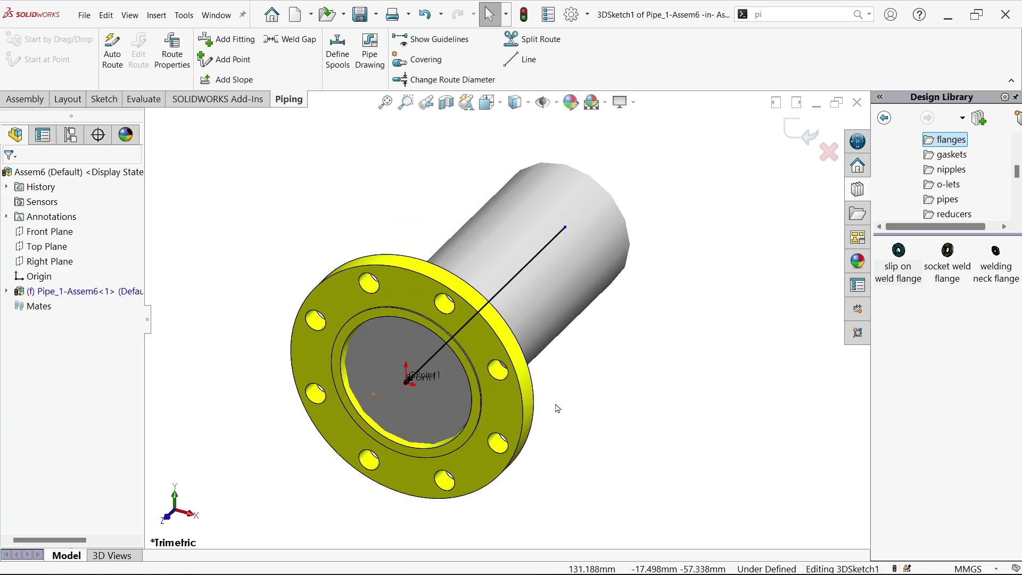
pyautogui.click(956, 570)
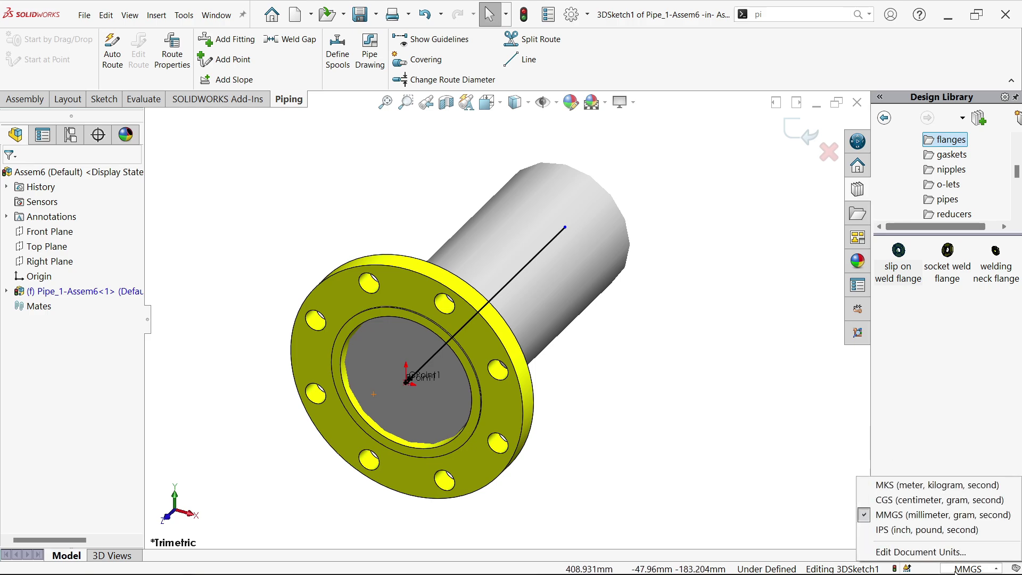
pyautogui.click(908, 529)
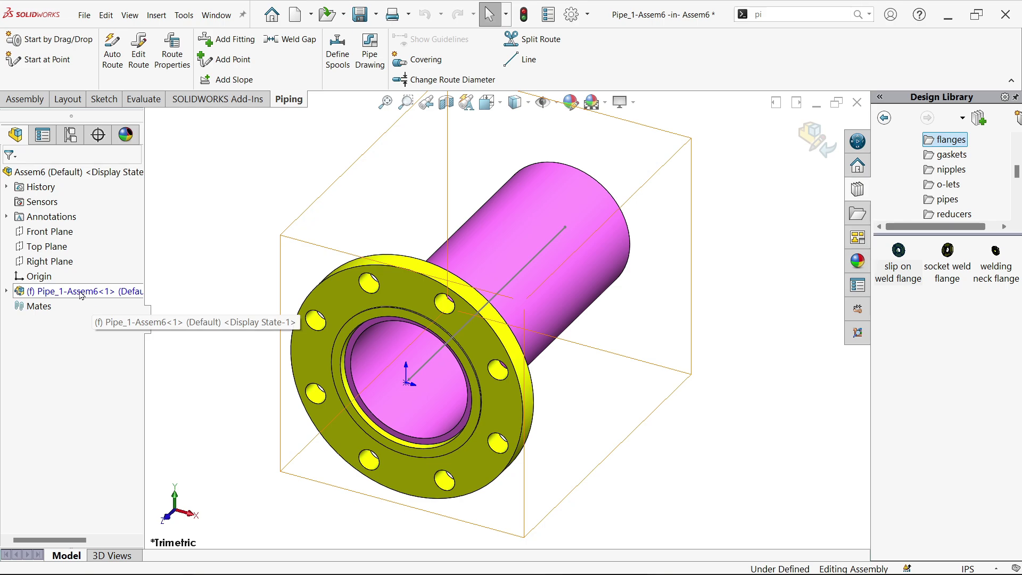
# - Open the Pipe_1-Assem6 route for editing and collapse its entry in the assembly tree
pyautogui.rightClick(81, 296)
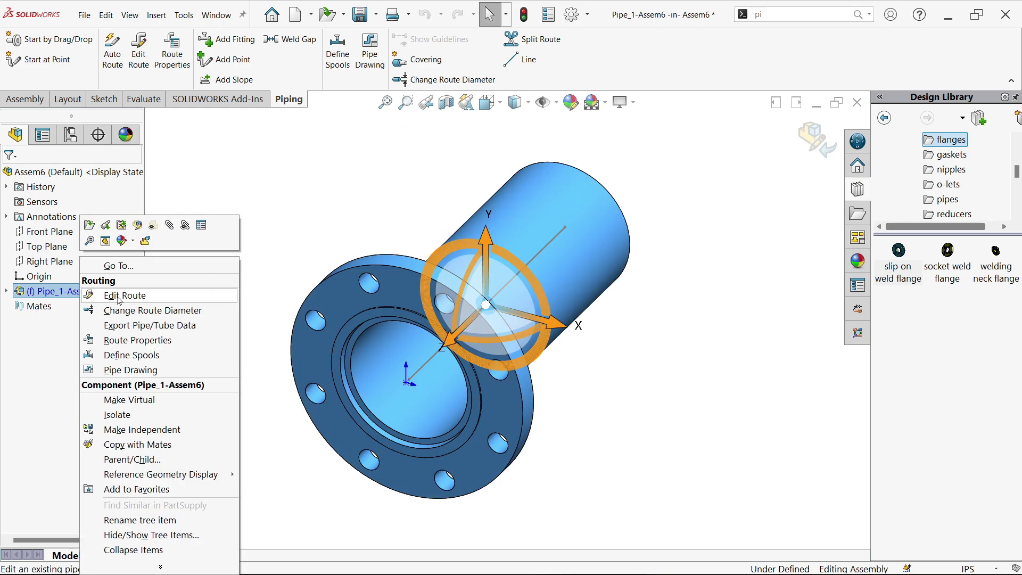
pyautogui.click(119, 297)
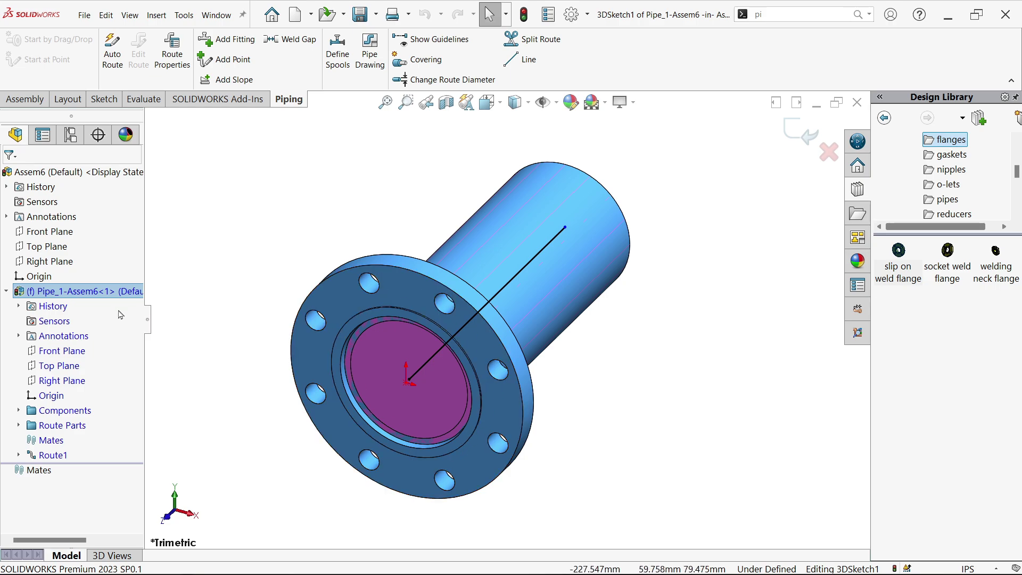
pyautogui.click(10, 291)
pyautogui.press('f')
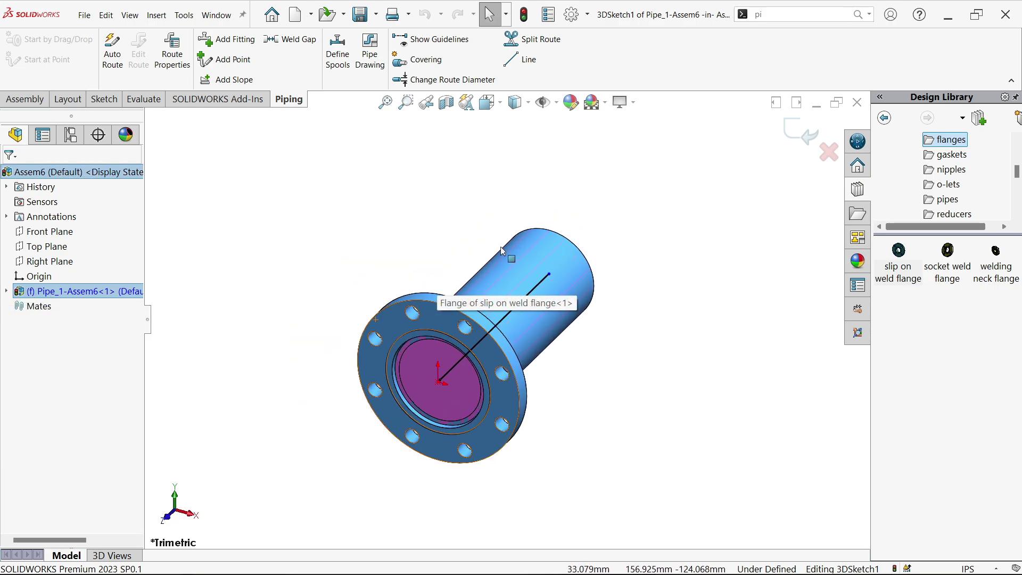
pyautogui.click(672, 268)
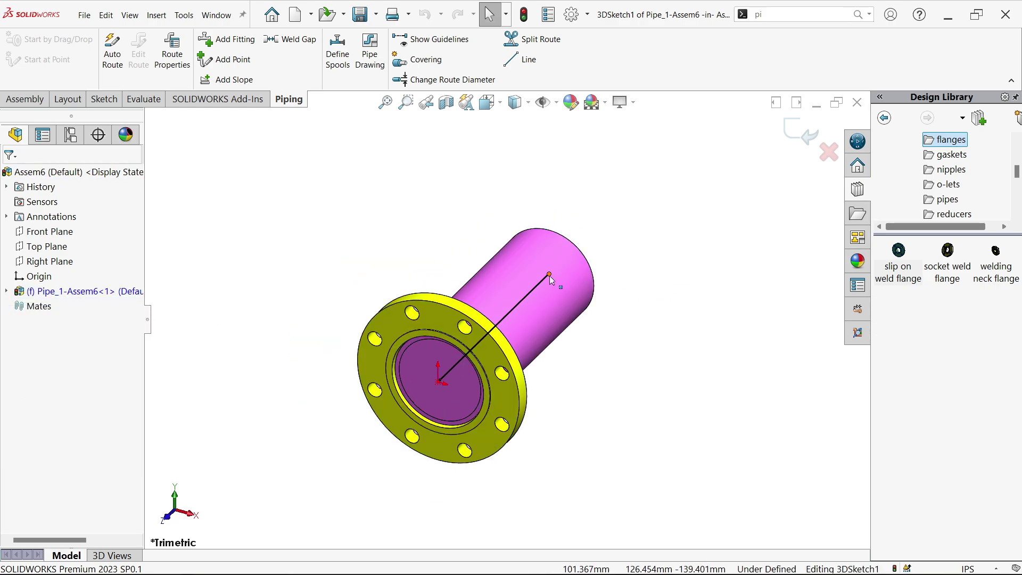
# - Lengthen the pipe stub by moving its free end along the axis to about Z -696 mm, using an isometric view
pyautogui.moveTo(549, 274); pyautogui.dragTo(583, 241)
pyautogui.moveTo(652, 200); pyautogui.dragTo(725, 153)
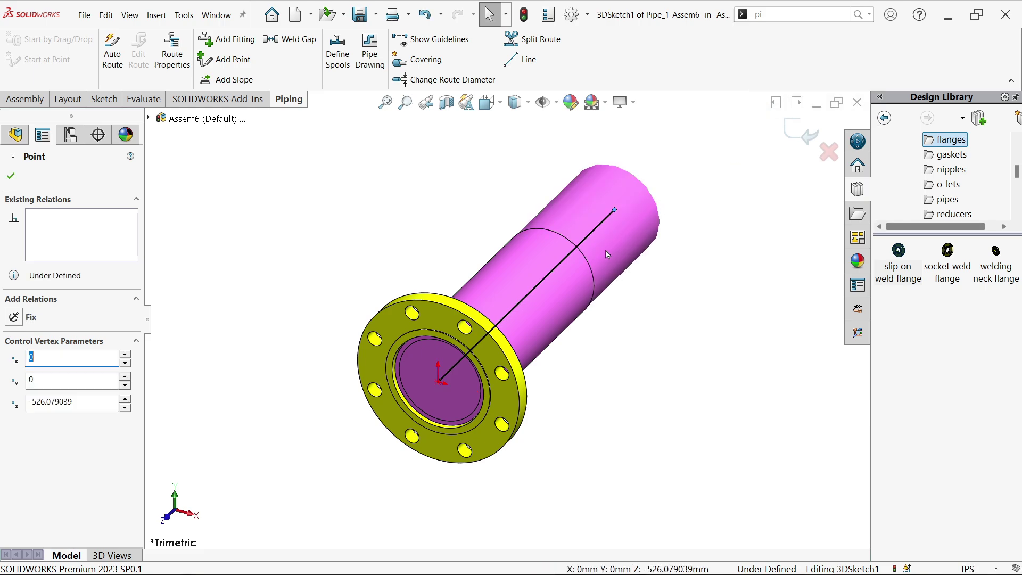
pyautogui.scroll(2, 603, 254)
pyautogui.scroll(-2, 495, 377)
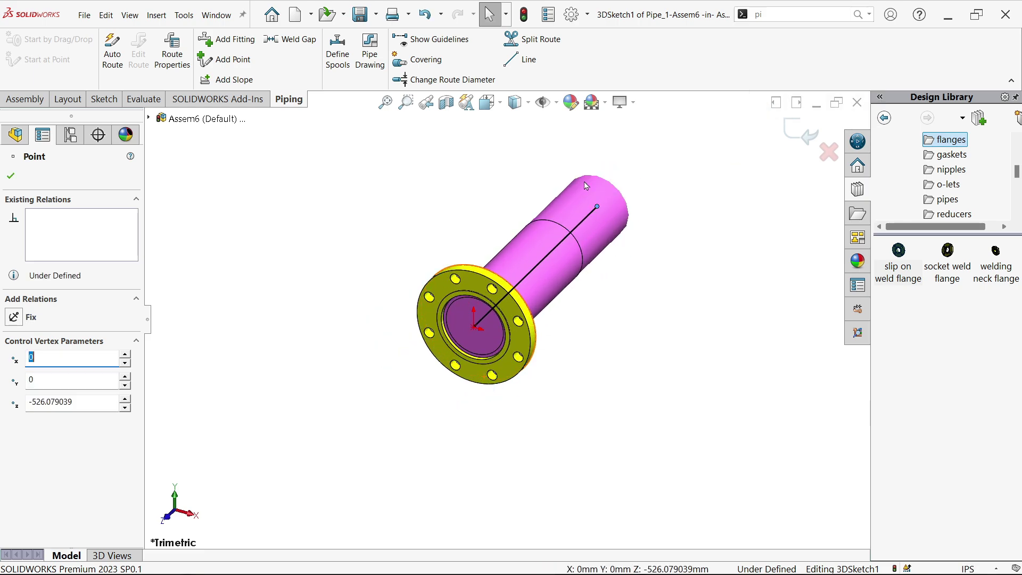
pyautogui.click(38, 100)
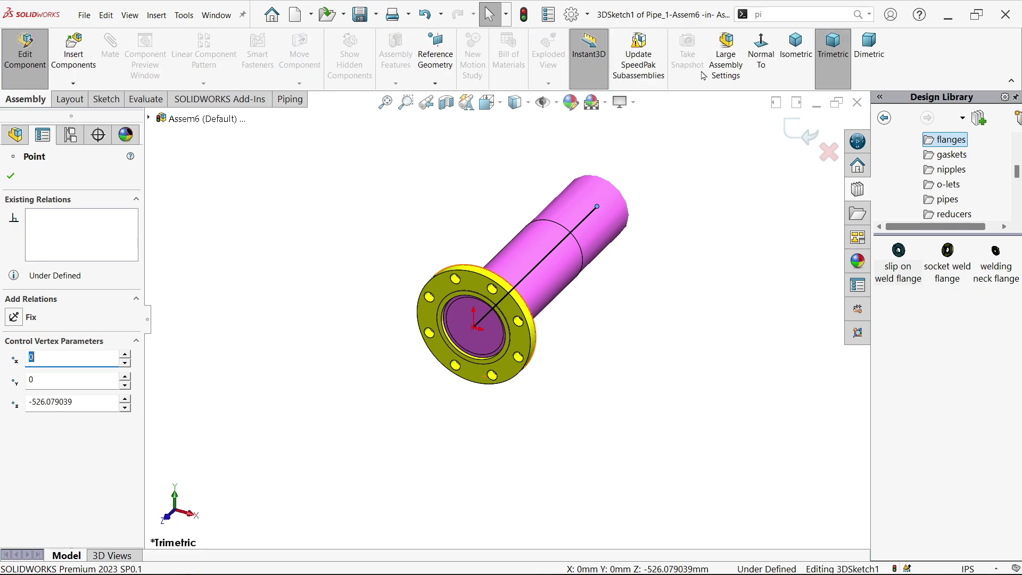
pyautogui.click(784, 68)
pyautogui.scroll(3, 453, 375)
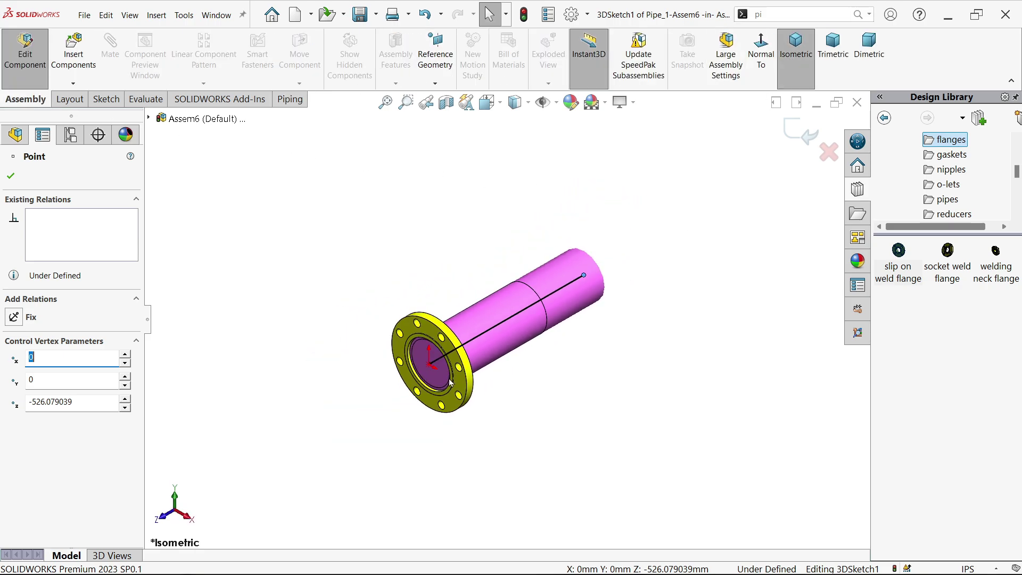
pyautogui.scroll(-3, 442, 397)
pyautogui.scroll(2, 539, 293)
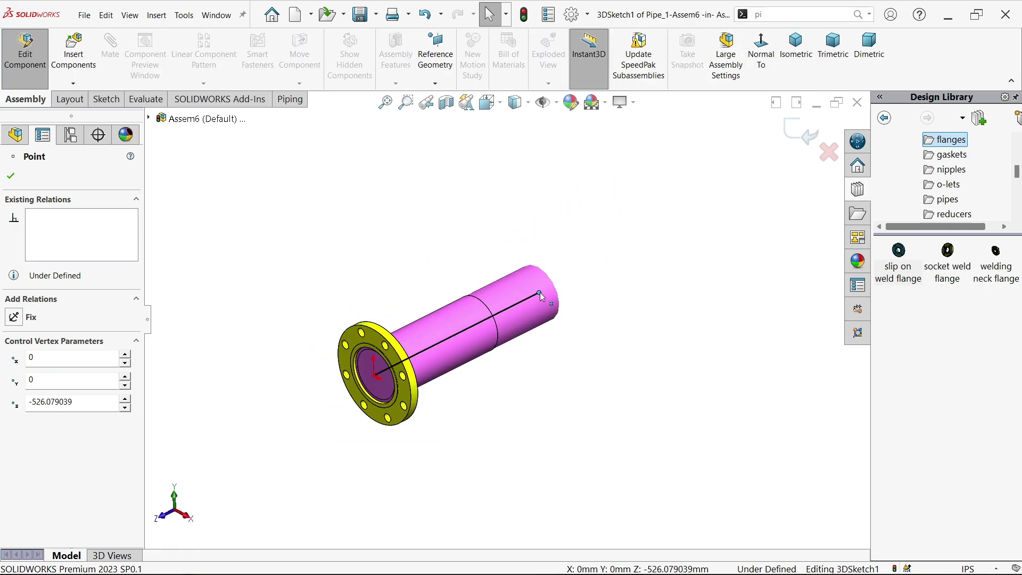
pyautogui.moveTo(541, 296); pyautogui.dragTo(621, 260)
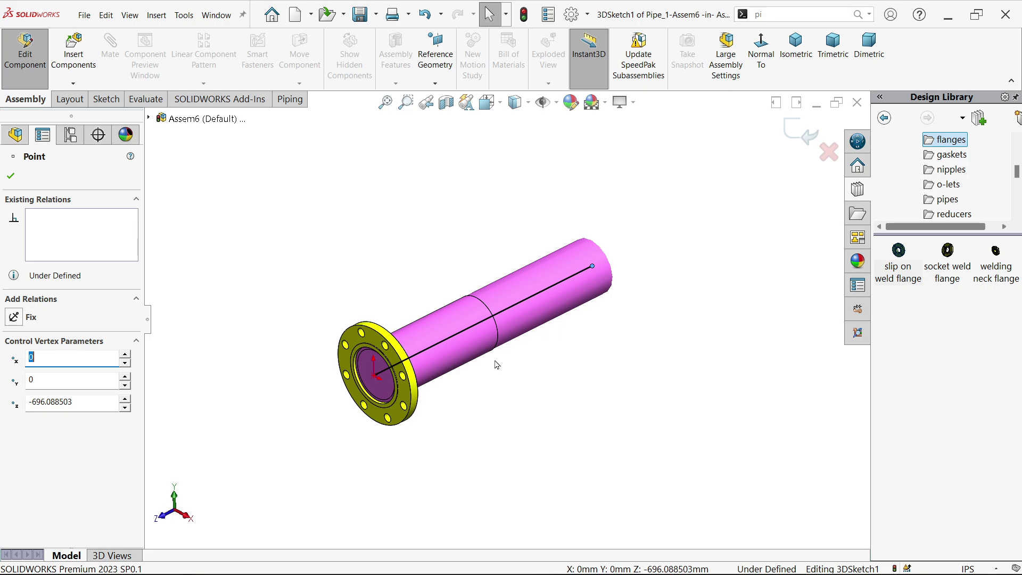
# - Add a reducer from the piping library to the pipe's free end, using the REDUCER 5 x 3 SCH 40 configuration
pyautogui.click(936, 139)
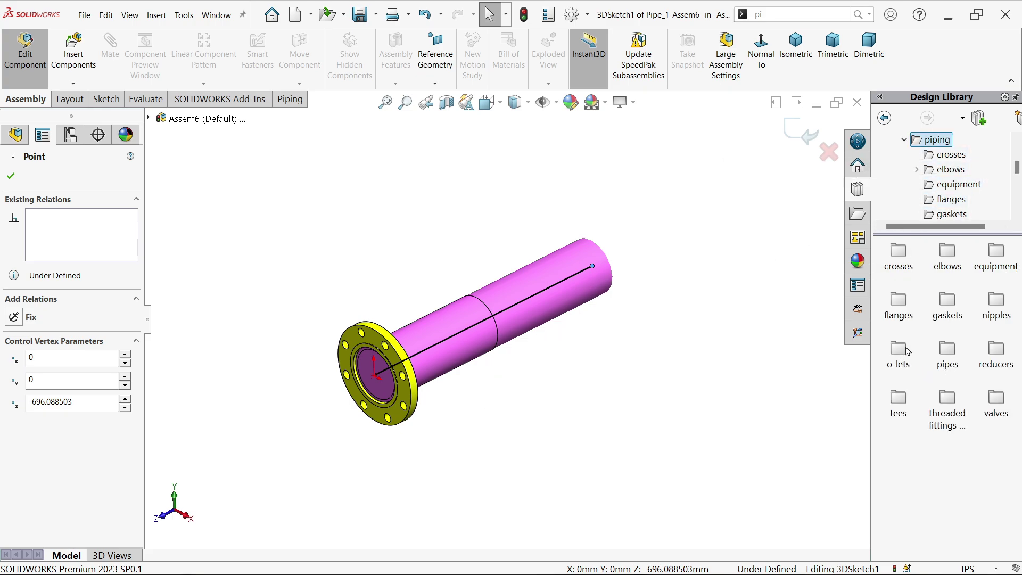
pyautogui.doubleClick(996, 358)
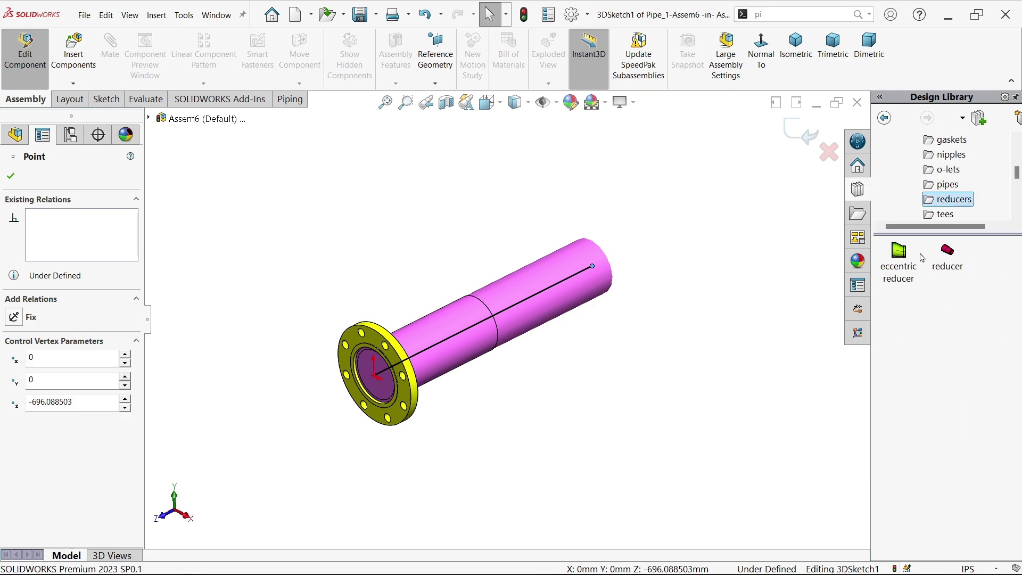
pyautogui.moveTo(613, 275); pyautogui.dragTo(532, 298, button='middle')
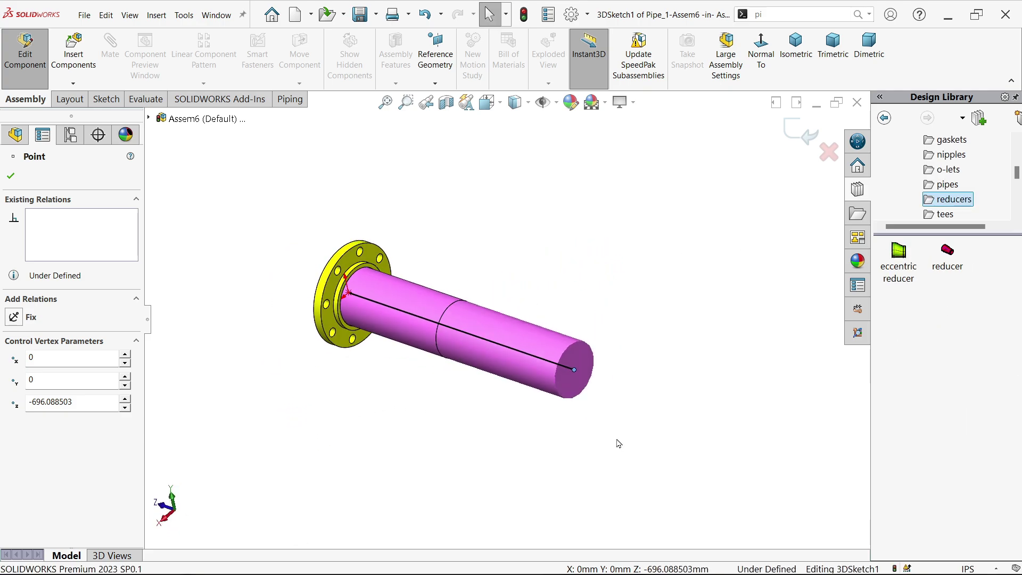
pyautogui.click(949, 249)
pyautogui.moveTo(949, 249); pyautogui.dragTo(565, 355)
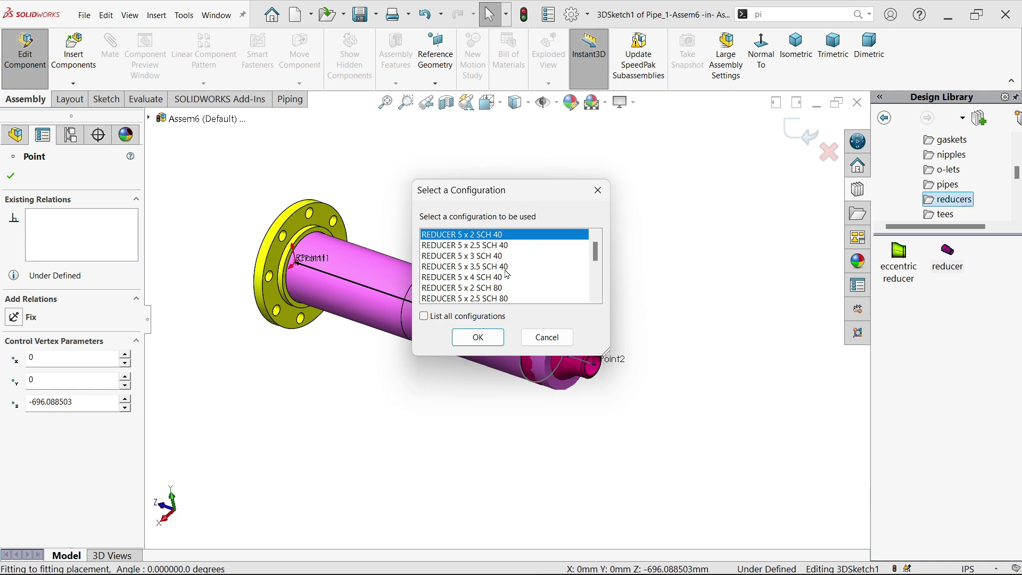
pyautogui.scroll(-1, 514, 271)
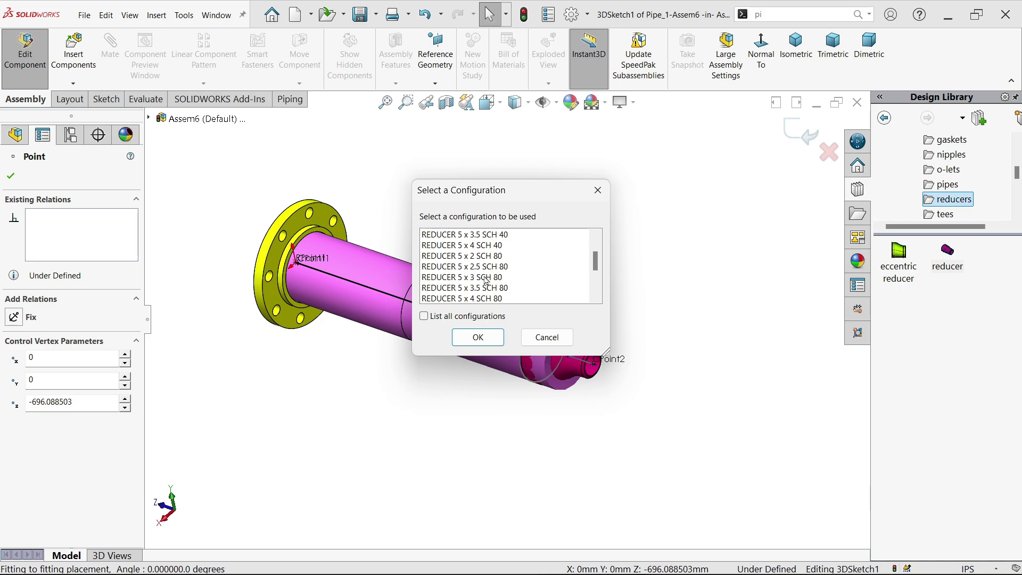
pyautogui.scroll(1, 490, 288)
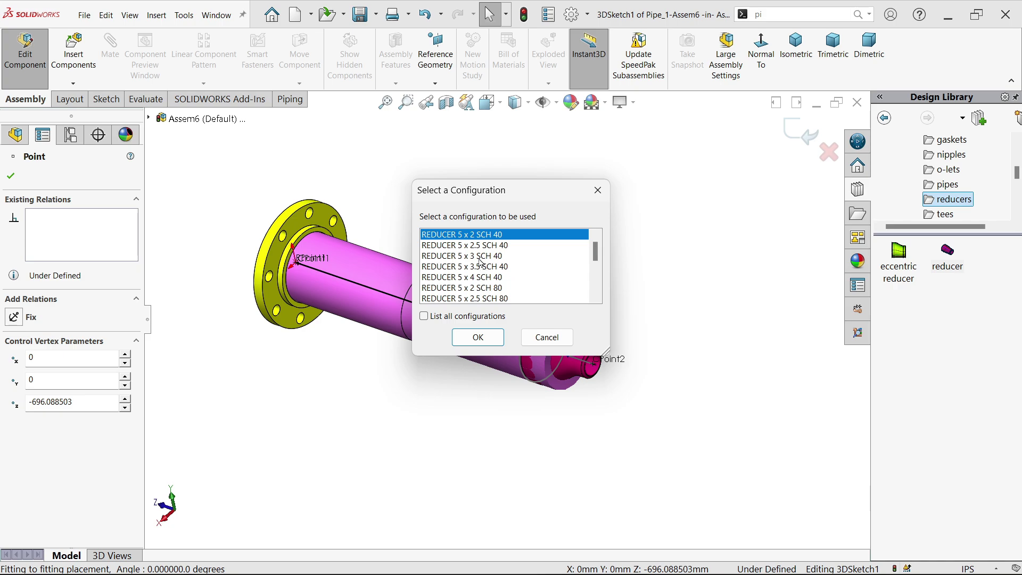
pyautogui.click(480, 258)
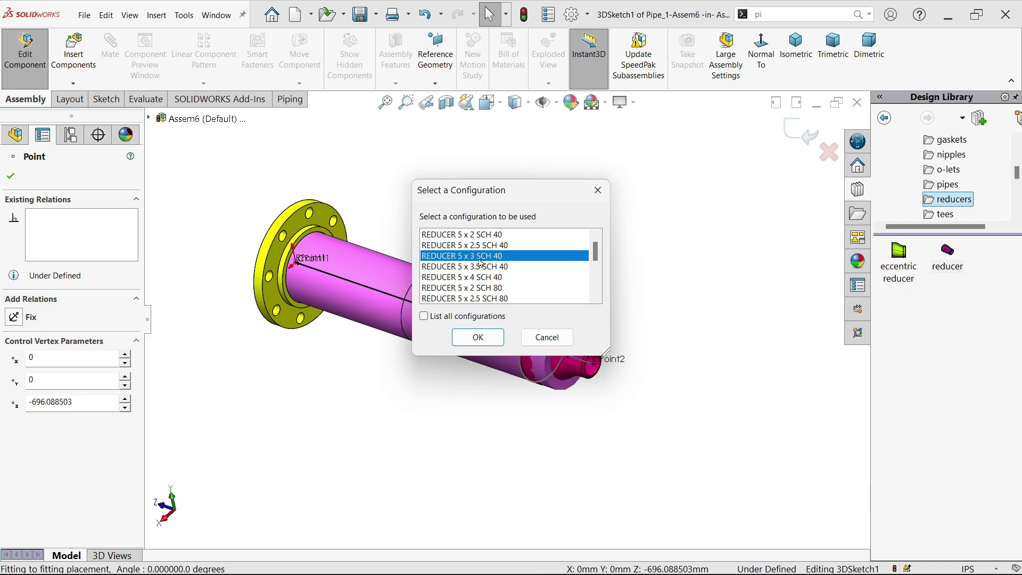
pyautogui.click(478, 337)
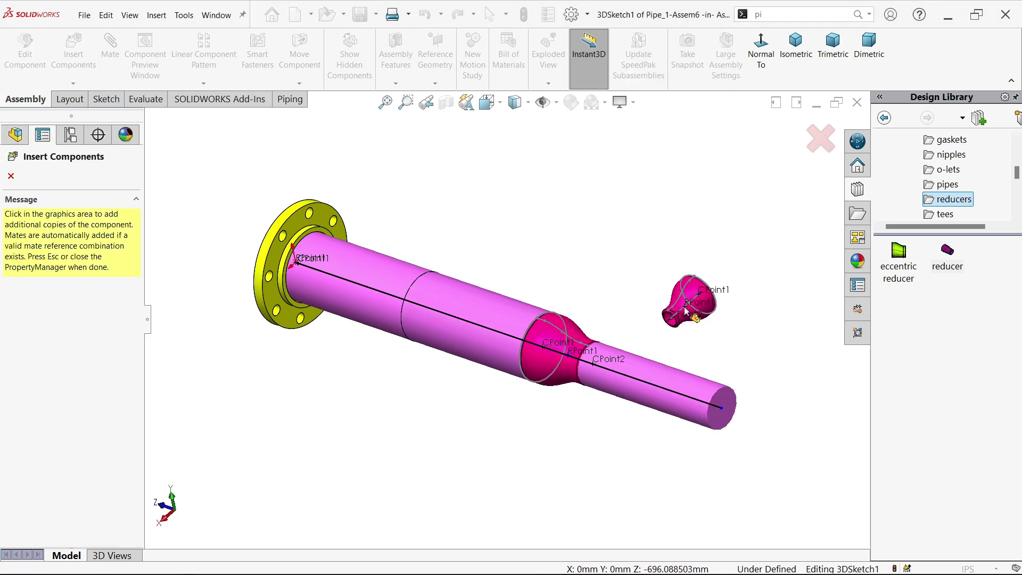
pyautogui.click(10, 177)
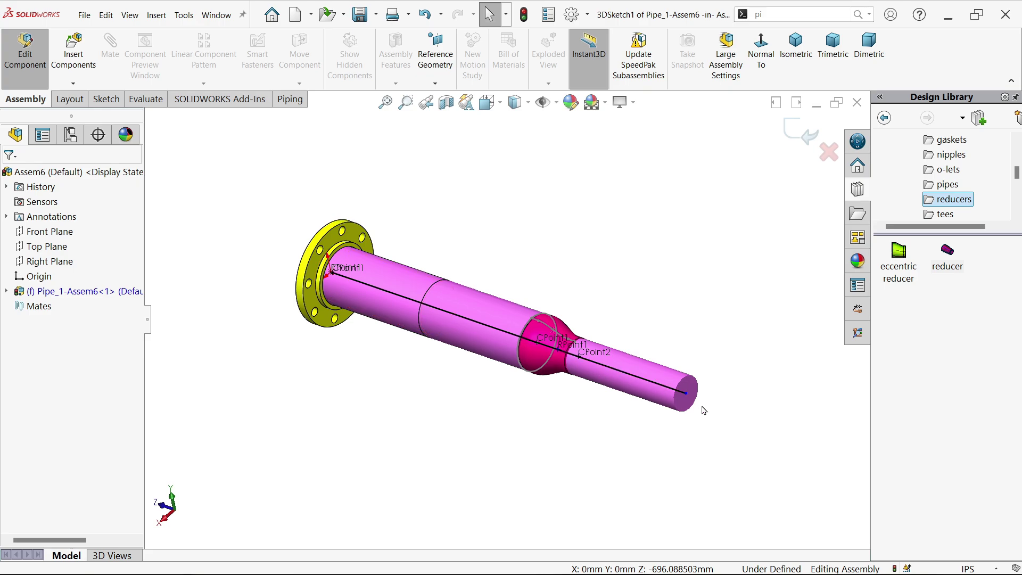
# - Attach a slip on weld flange to the free end of the reduced pipe, using configuration Slip On Flange 150-NPS3
pyautogui.scroll(3, 944, 168)
pyautogui.click(937, 199)
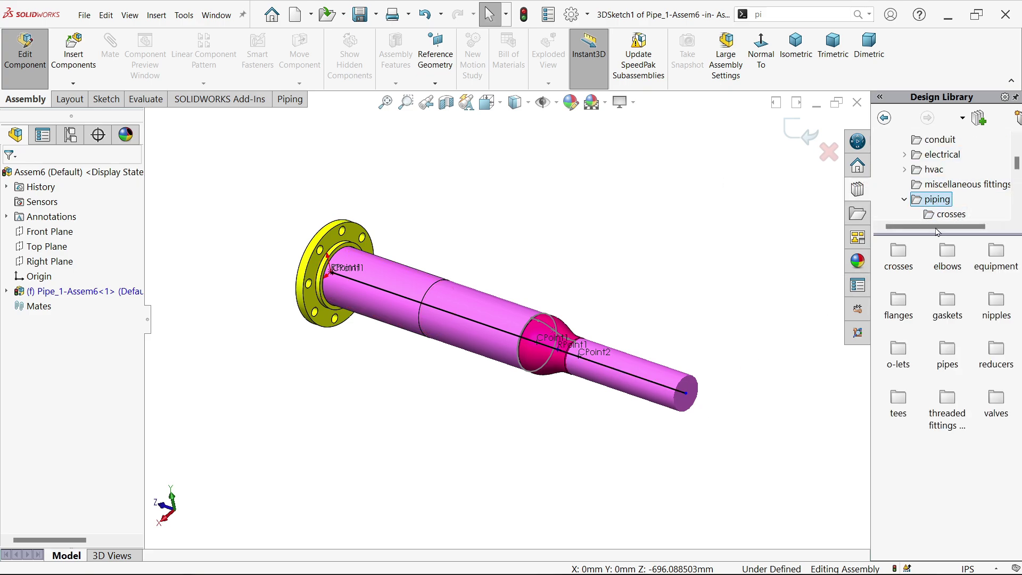
pyautogui.click(896, 308)
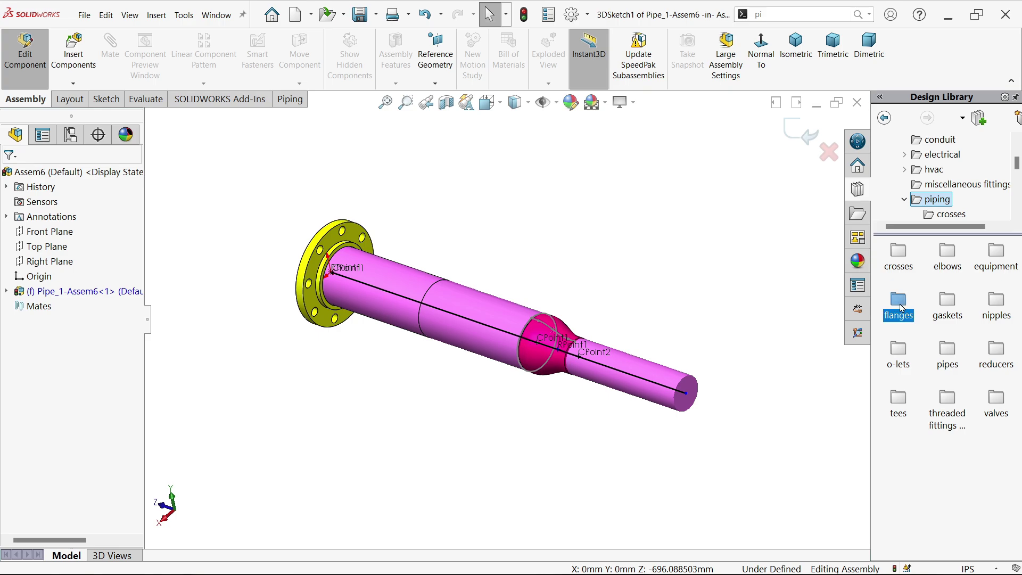
pyautogui.doubleClick(903, 310)
pyautogui.moveTo(899, 253); pyautogui.dragTo(689, 397)
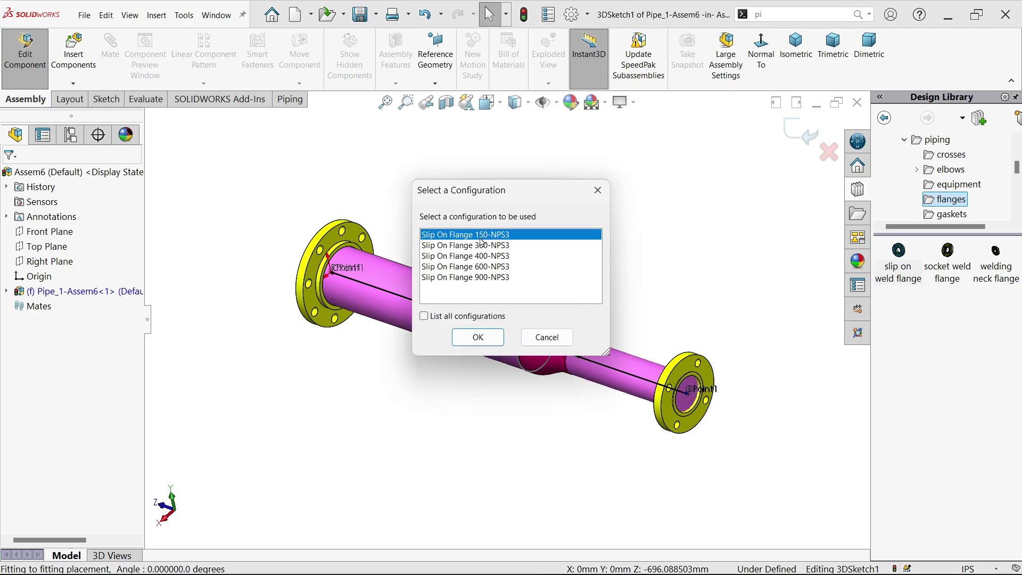
pyautogui.click(478, 337)
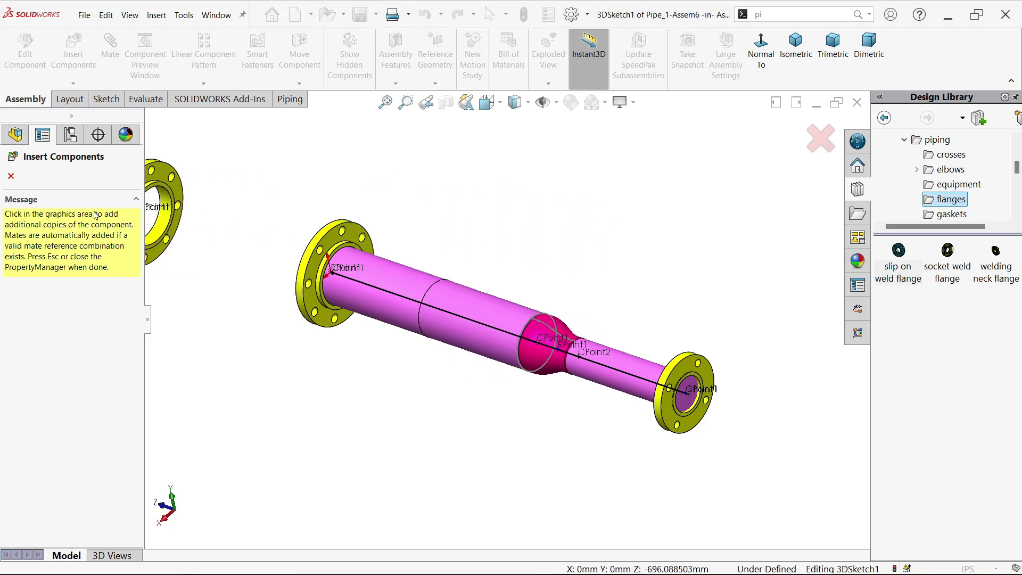
pyautogui.click(11, 176)
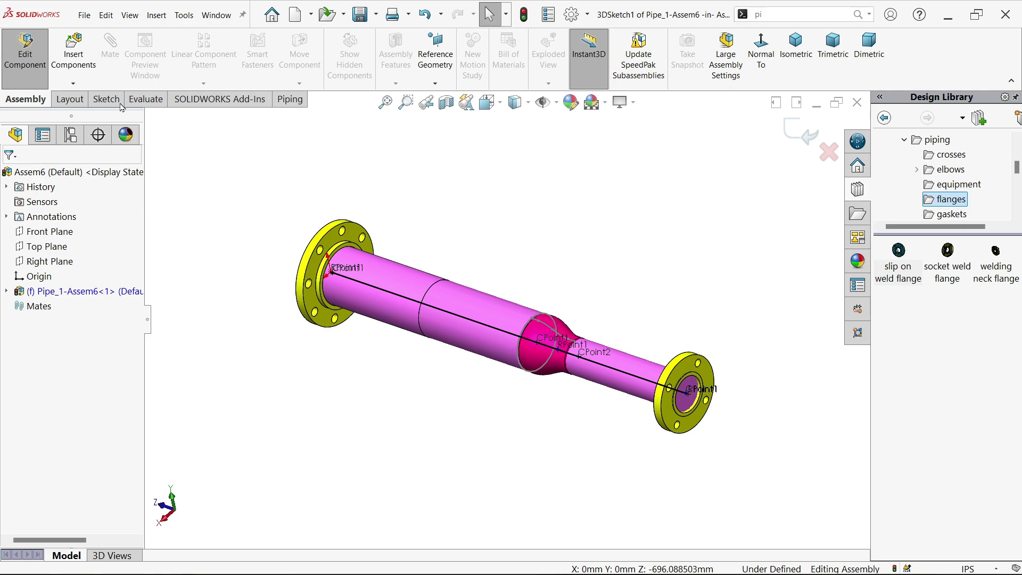
# - Dimension the route line from the first flange to the reducer and set its length to 30 in
pyautogui.click(98, 101)
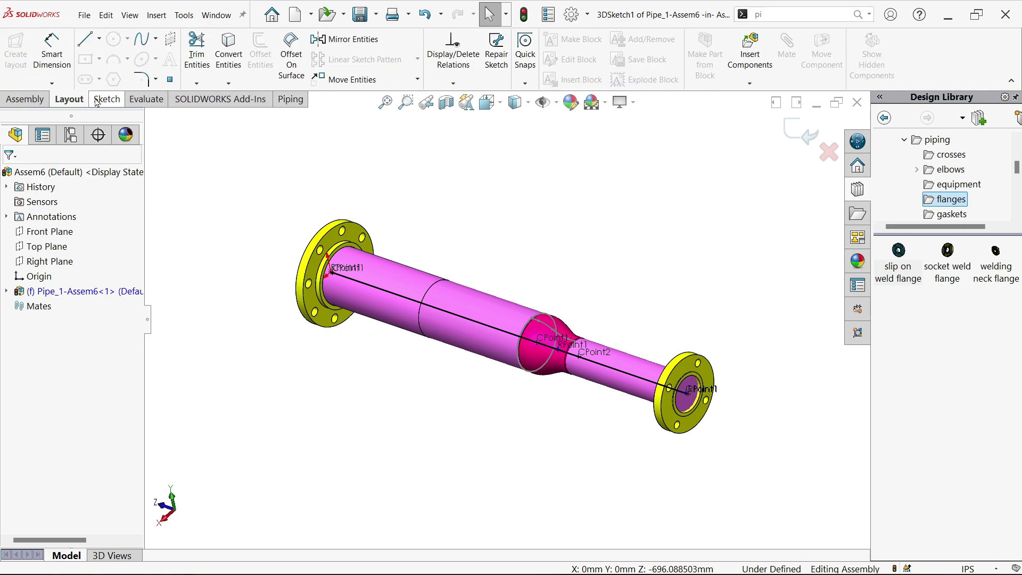
pyautogui.click(52, 52)
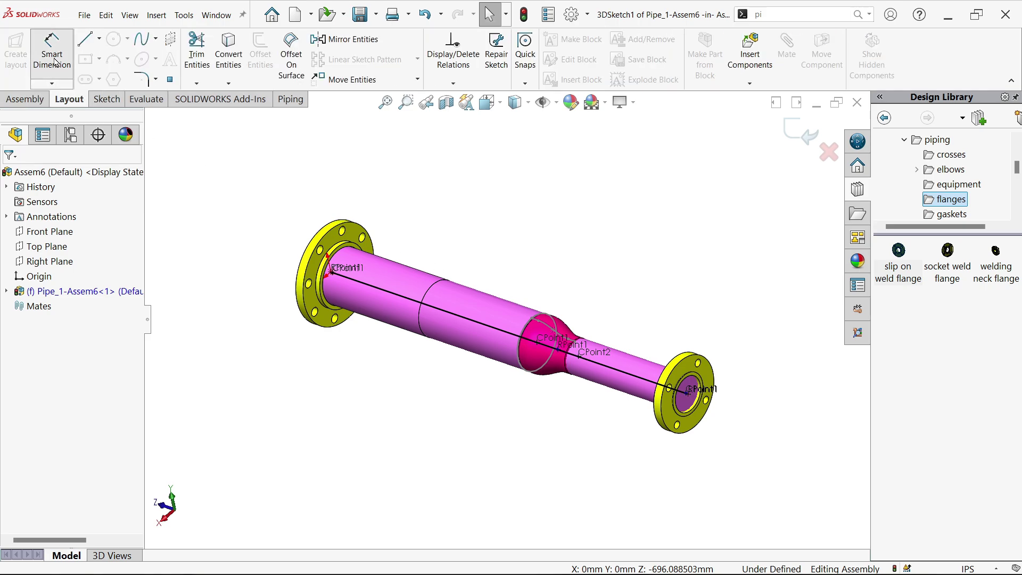
pyautogui.click(447, 312)
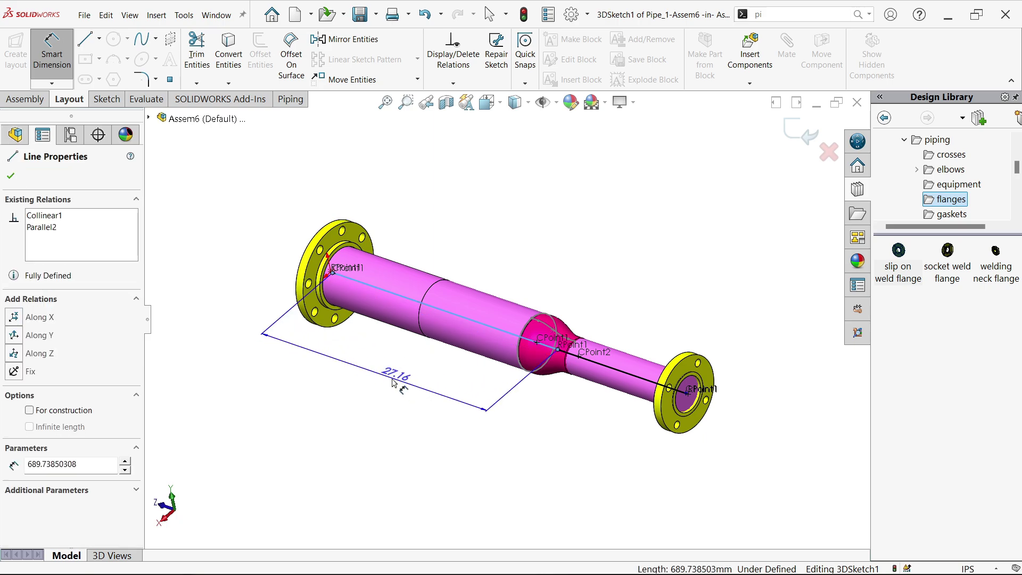
pyautogui.click(393, 382)
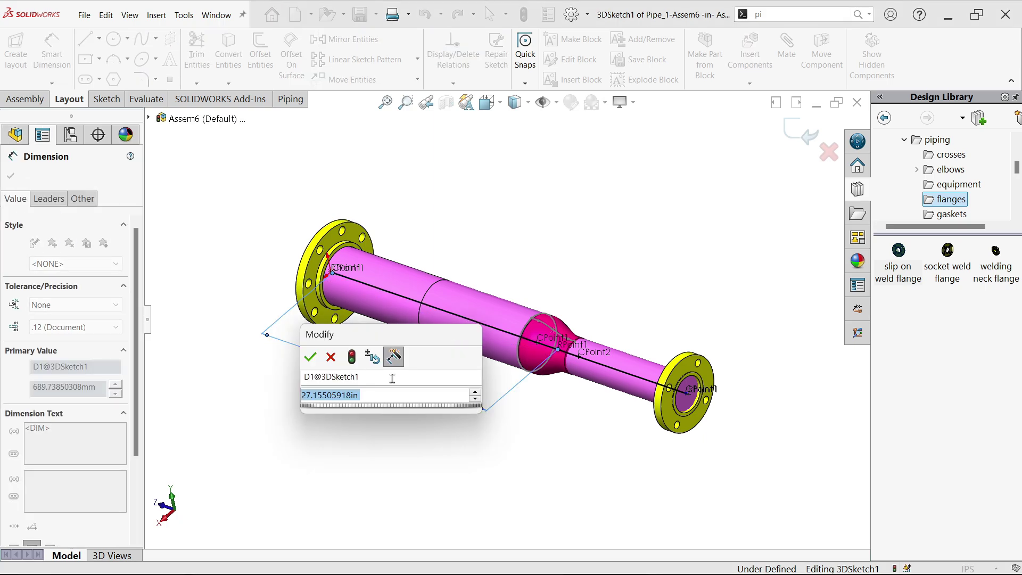
pyautogui.write('30')
pyautogui.press('Return')
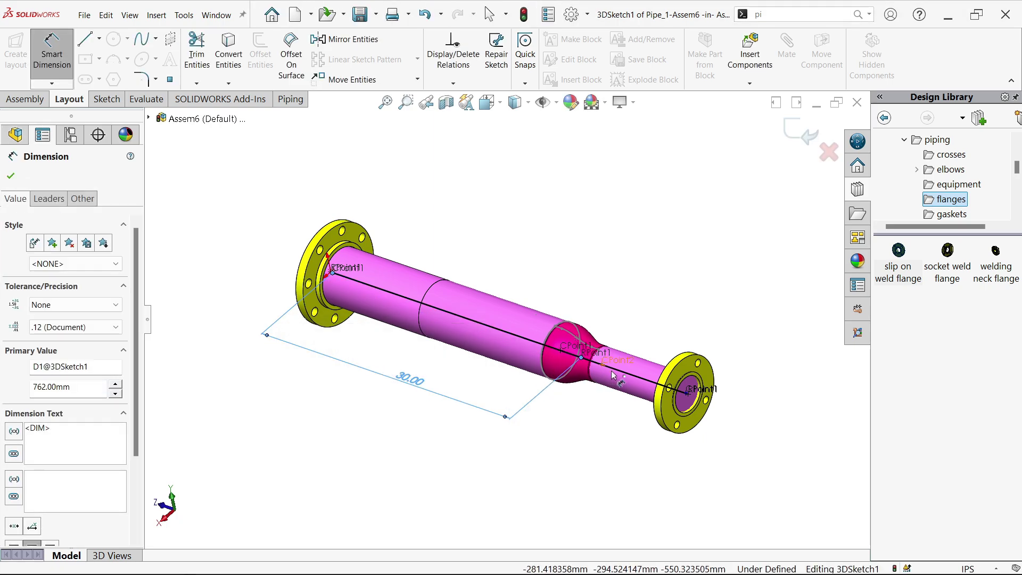
# - Dimension the route line from the reducer to the end flange at 25 in and finish dimensioning
pyautogui.click(612, 371)
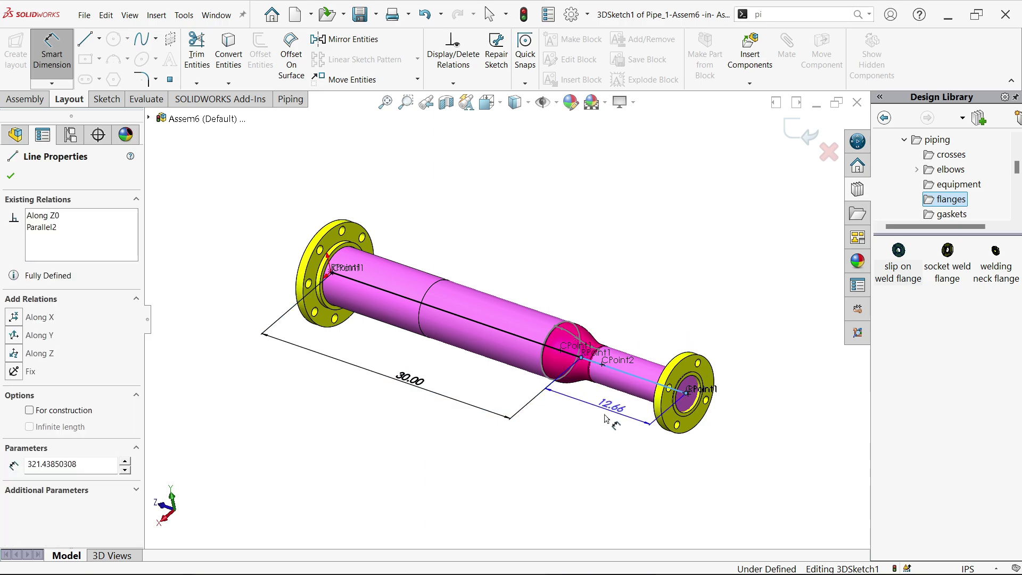
pyautogui.click(585, 438)
pyautogui.write('25')
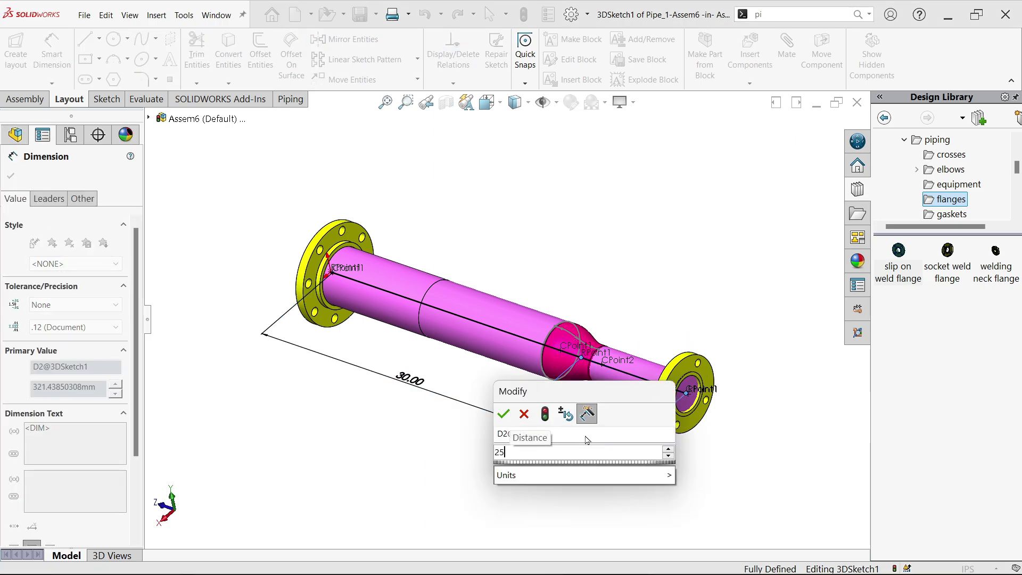
pyautogui.press('Return')
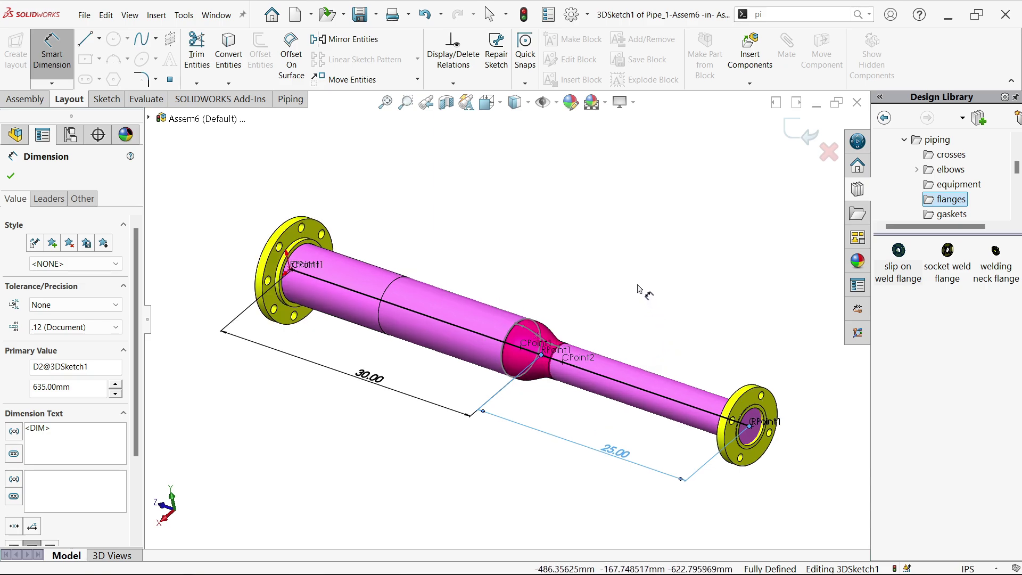
pyautogui.click(11, 175)
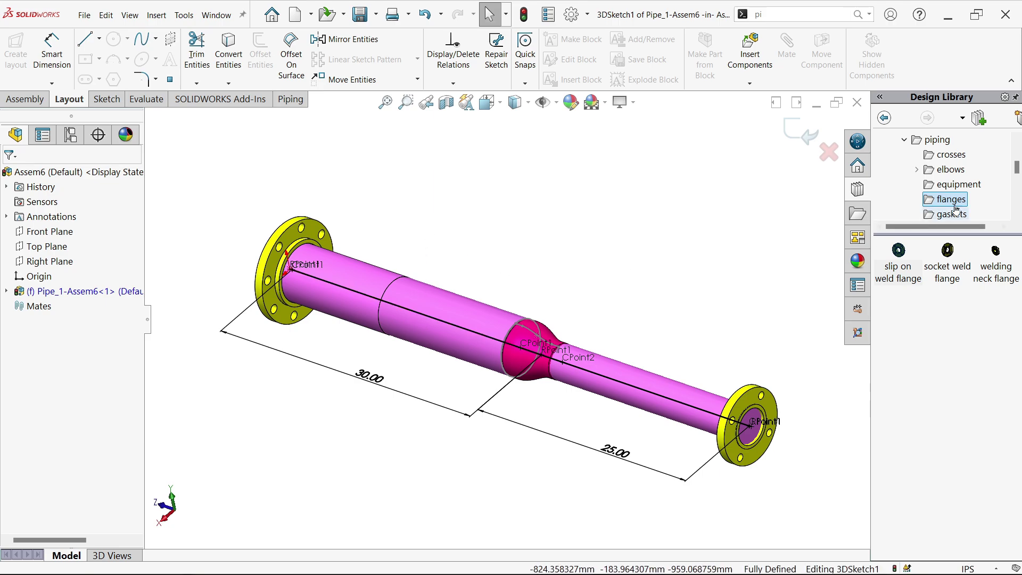
# - Insert a straight tee inch on the smaller pipe between reducer and end flange, using configuration Tee Inch 3 Sch40
pyautogui.scroll(1, 958, 181)
pyautogui.click(937, 184)
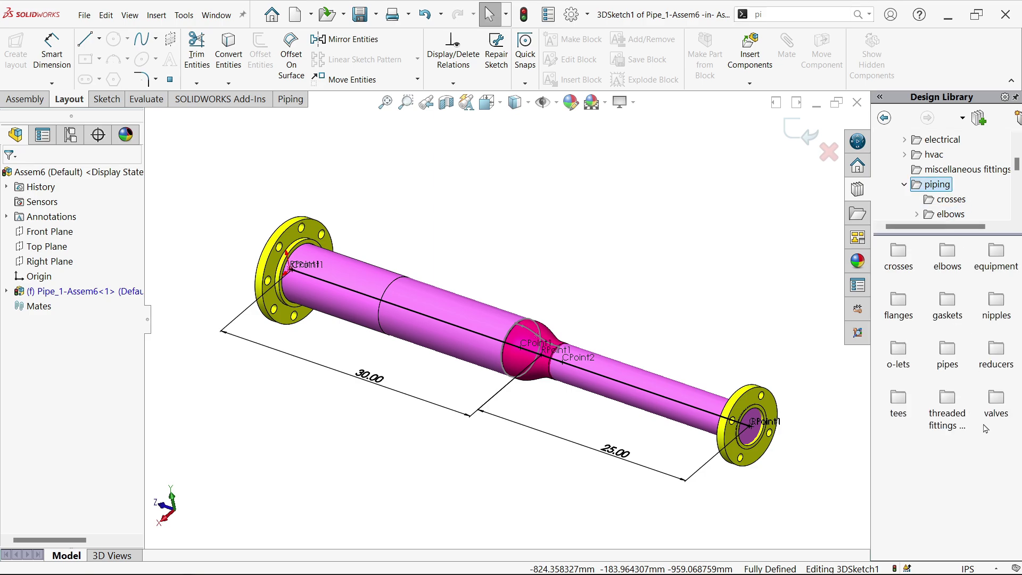
pyautogui.doubleClick(904, 400)
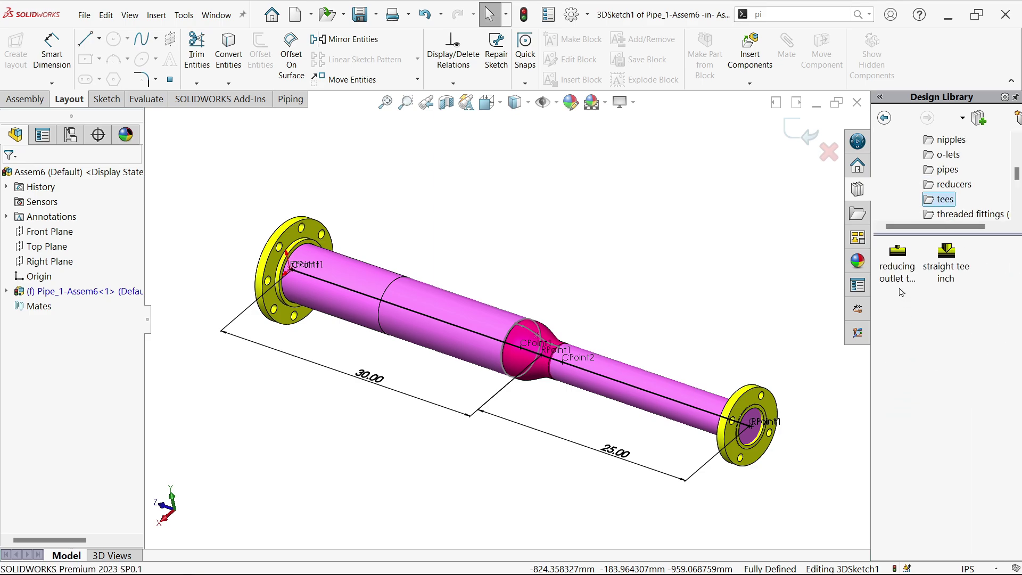
pyautogui.moveTo(948, 262); pyautogui.dragTo(649, 397)
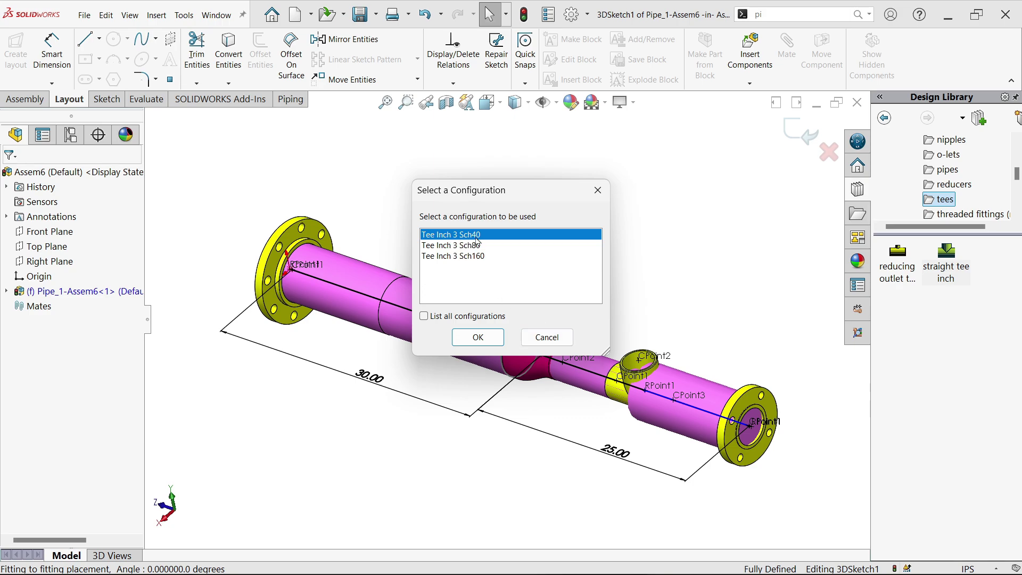
pyautogui.click(478, 337)
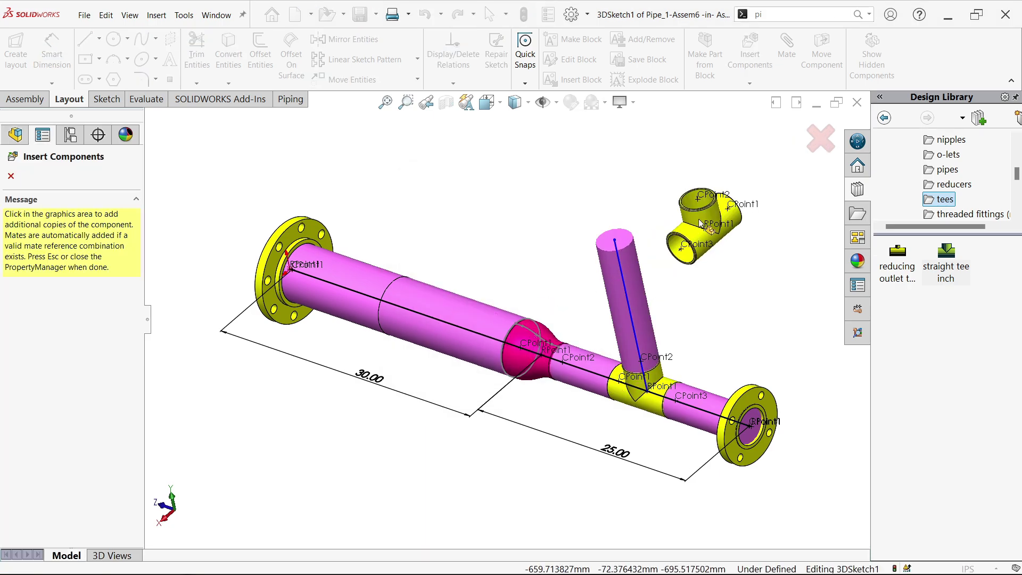
pyautogui.click(11, 177)
# - Attach a slip on weld flange to the open end of the tee's branch pipe, using configuration Slip On Flange 150-NPS3
pyautogui.moveTo(446, 194); pyautogui.dragTo(423, 207, button='middle')
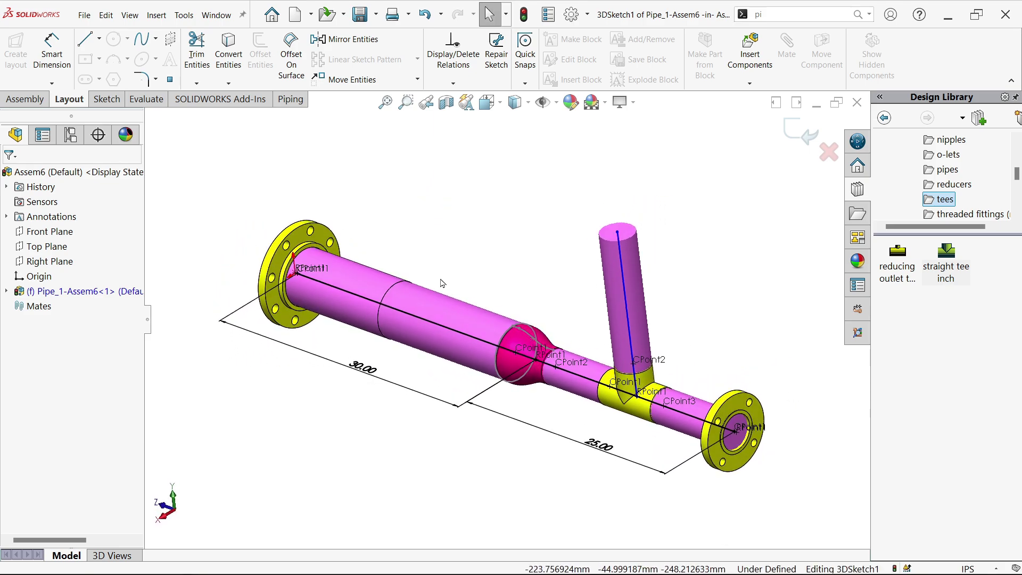
pyautogui.click(630, 256)
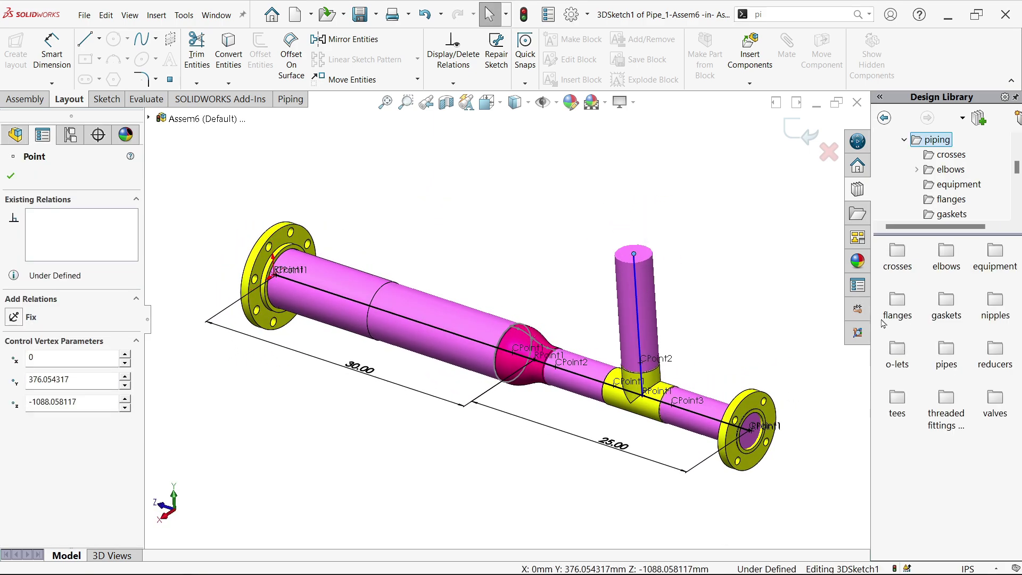
pyautogui.doubleClick(903, 311)
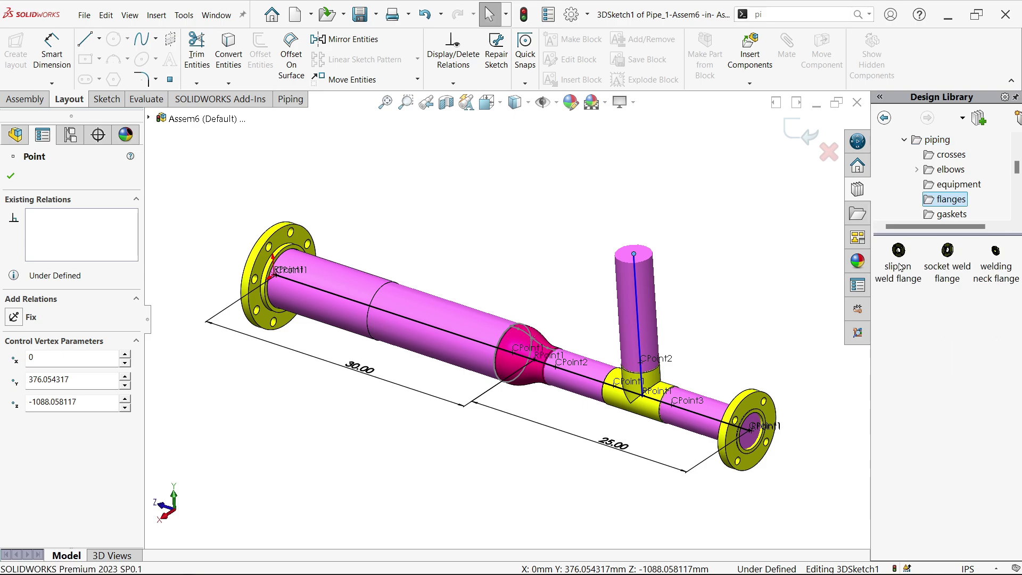
pyautogui.moveTo(901, 263); pyautogui.dragTo(637, 260)
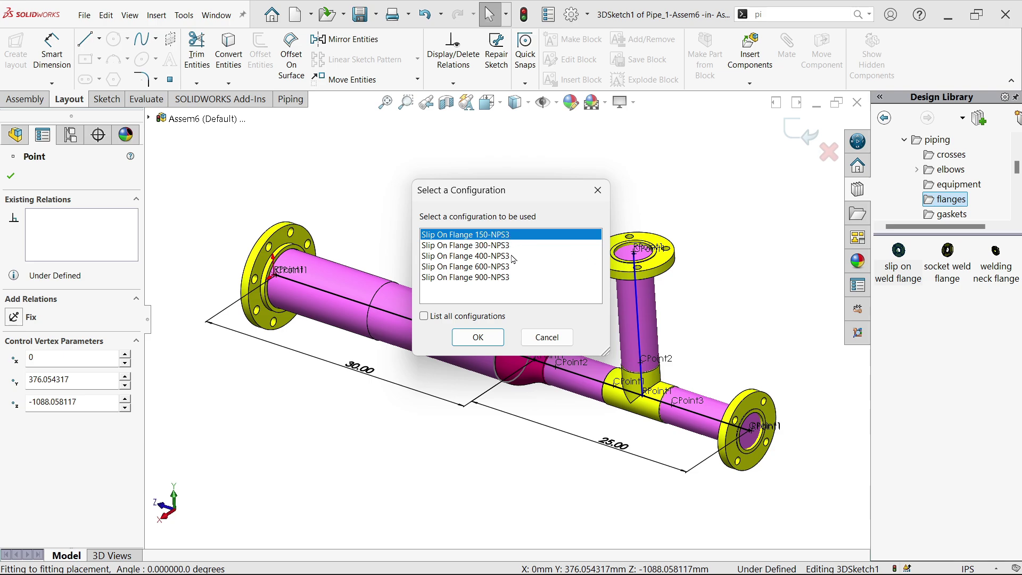
pyautogui.click(478, 337)
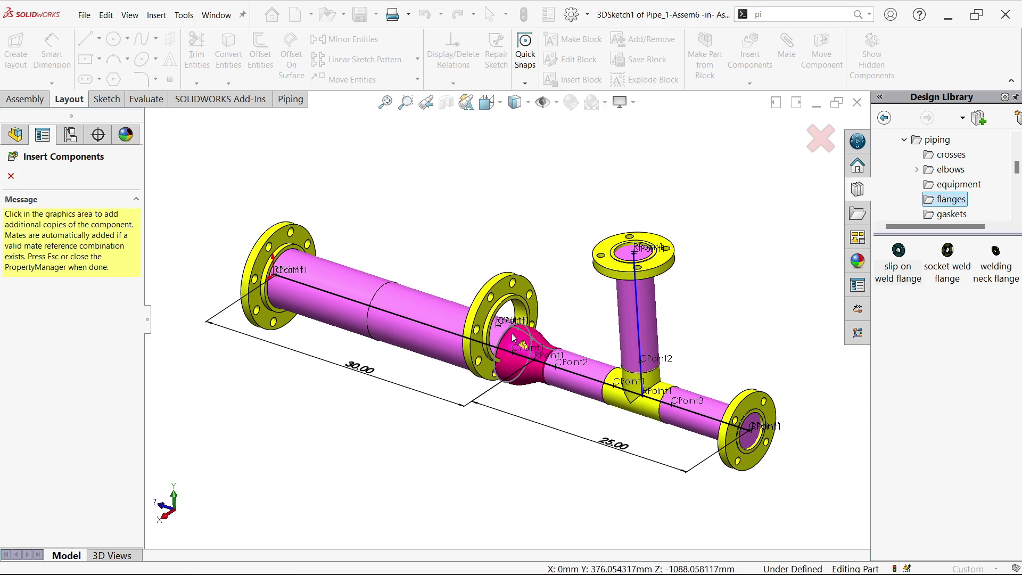
pyautogui.scroll(-3, 582, 328)
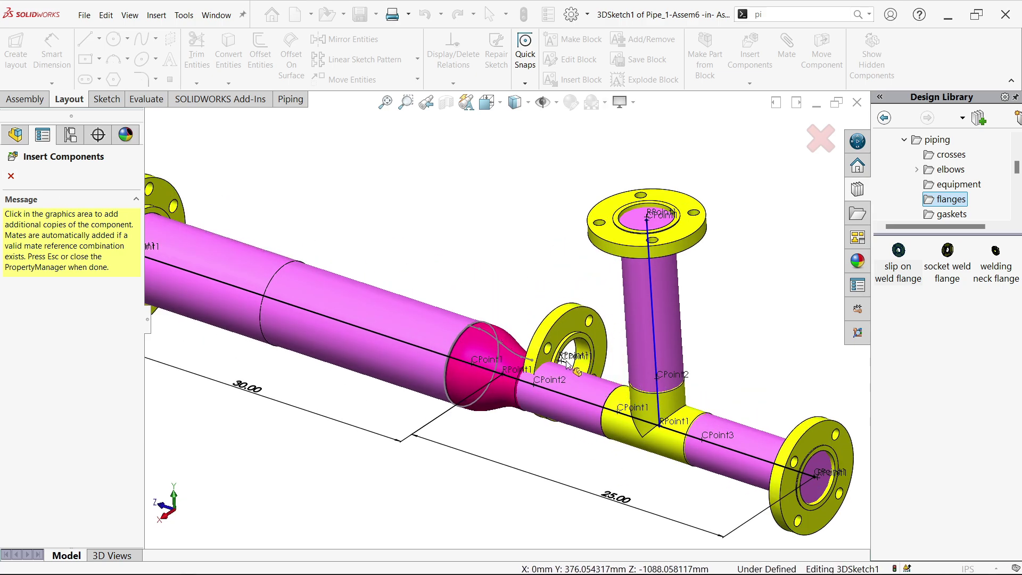
pyautogui.scroll(3, 567, 362)
pyautogui.press('Escape')
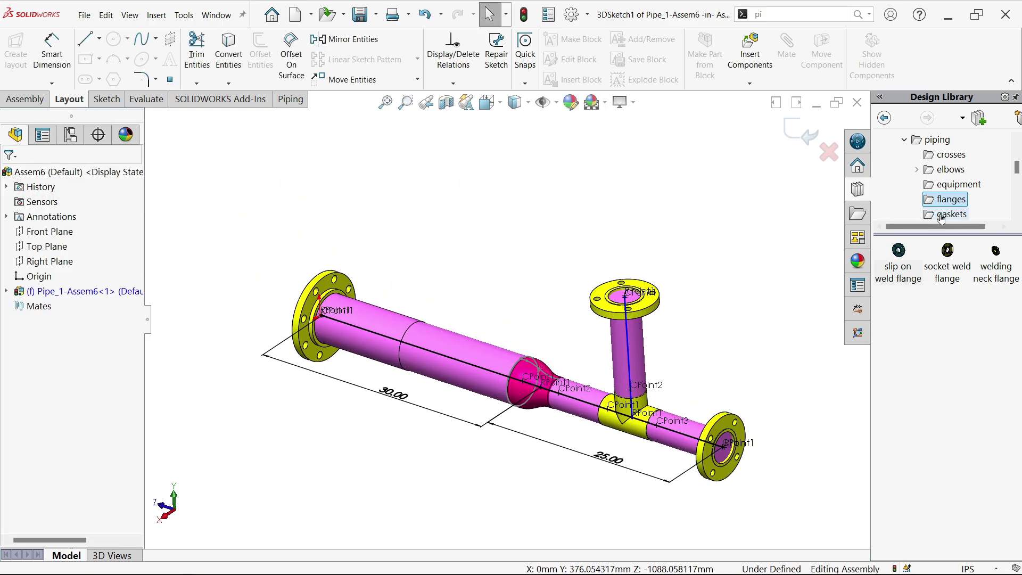
# - Insert a straight tee inch on the larger pipe between the first flange and reducer, using configuration Tee Inch 5 Sch40
pyautogui.click(937, 140)
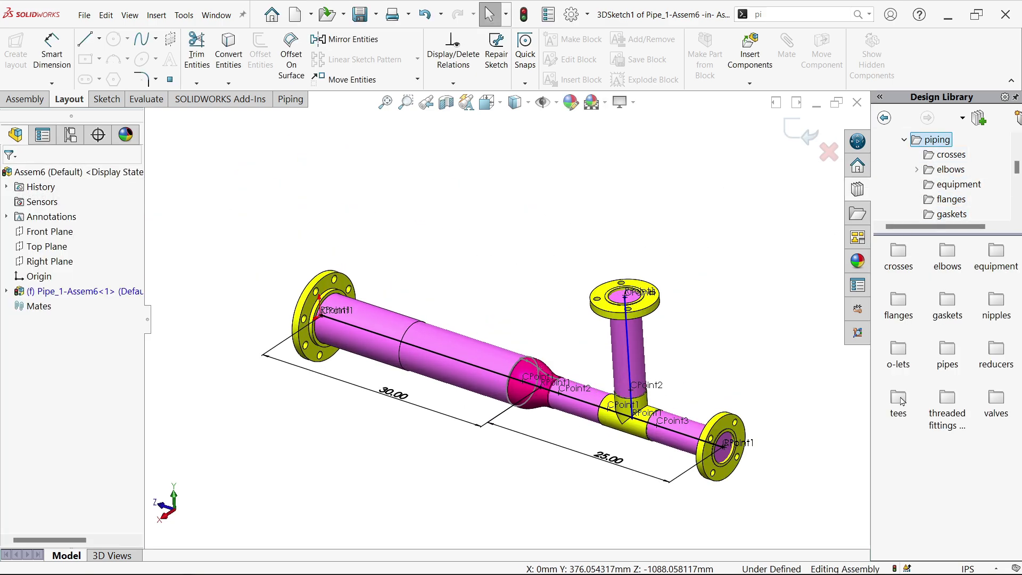
pyautogui.doubleClick(899, 401)
pyautogui.moveTo(951, 272); pyautogui.dragTo(425, 354)
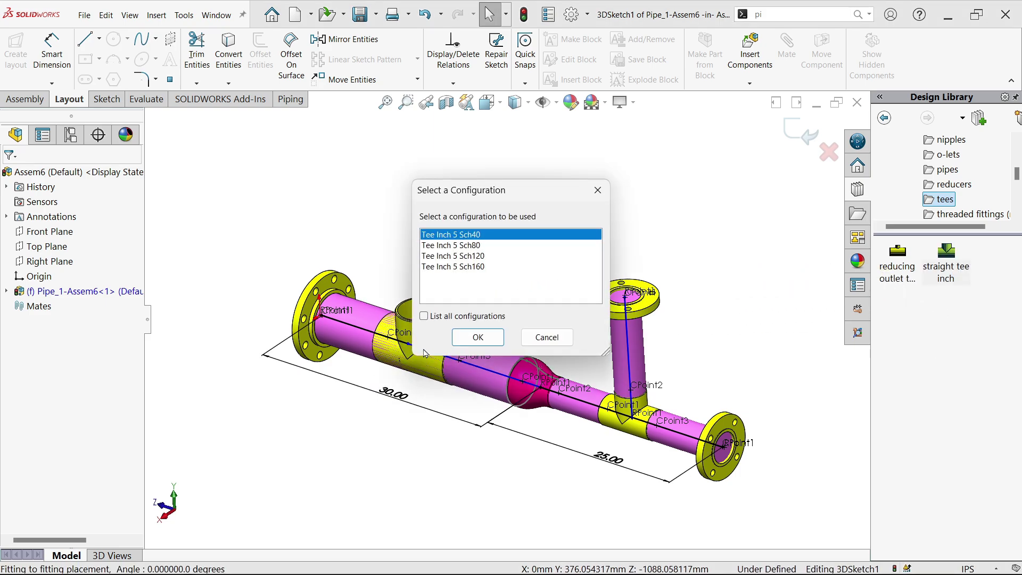
pyautogui.click(478, 337)
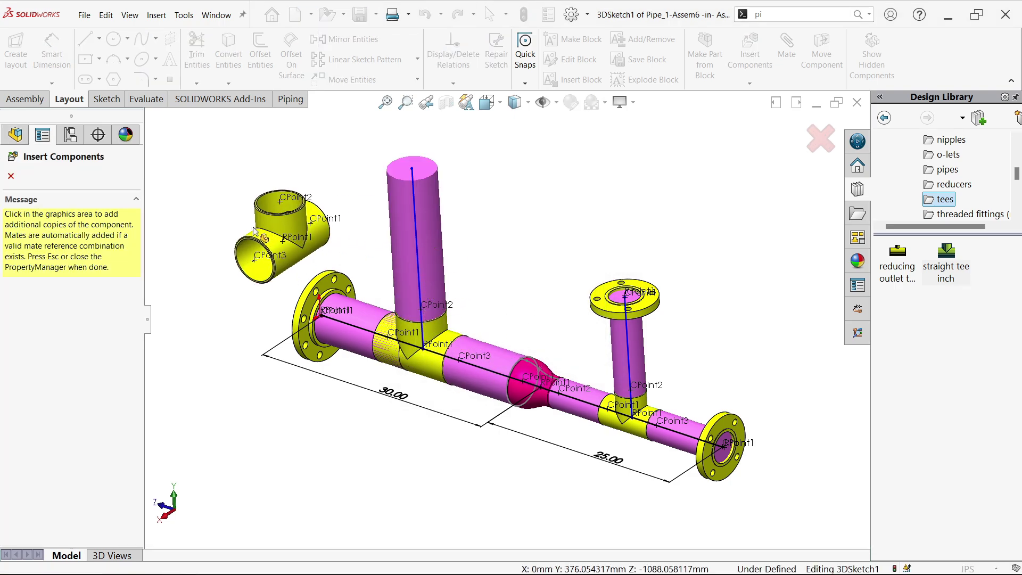
pyautogui.click(11, 178)
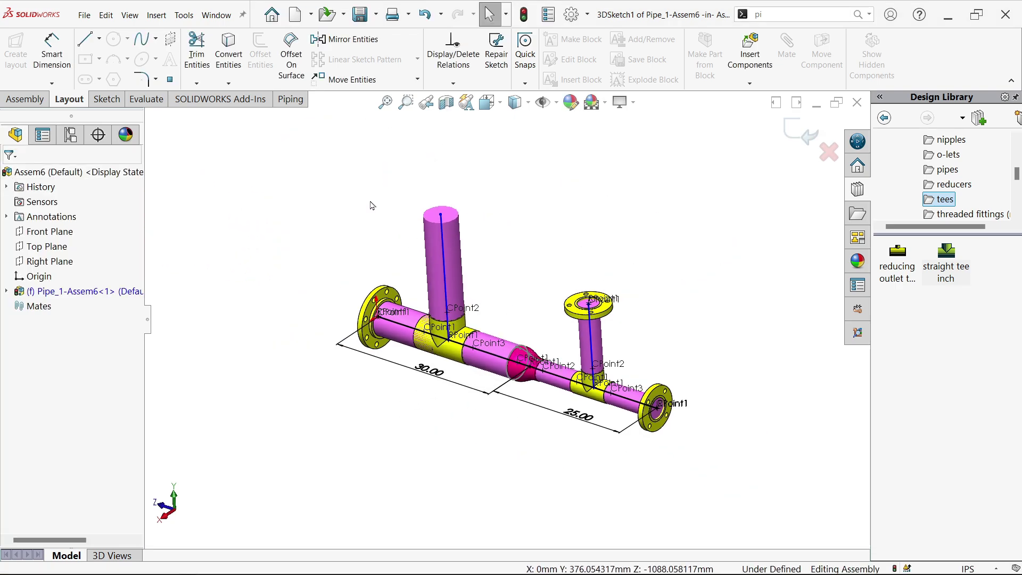
# - Draw a route line about 21 in long in the YZ plane from the larger tee's open branch end, along Z toward the first flange's side
pyautogui.scroll(-3, 378, 203)
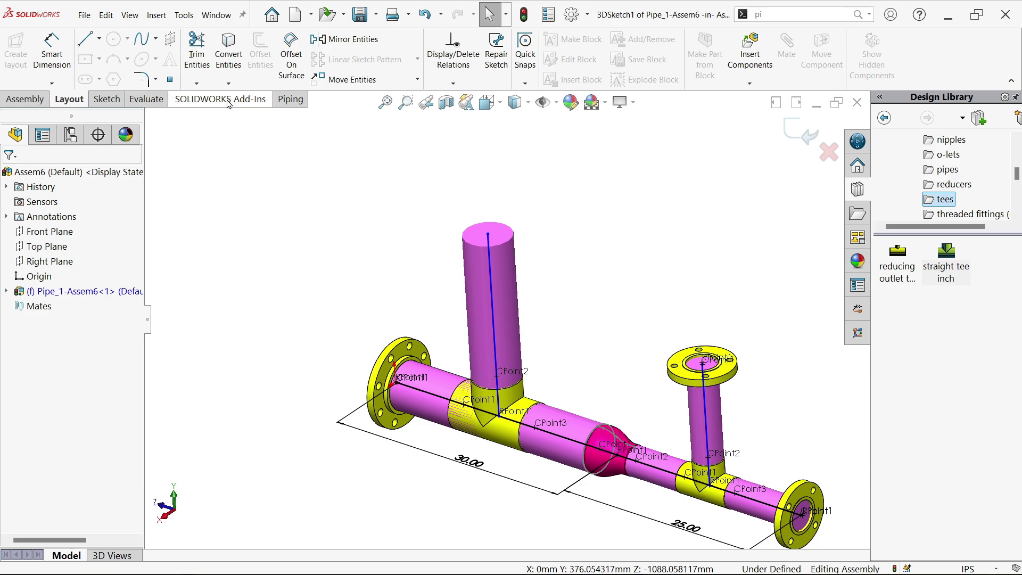
pyautogui.click(289, 102)
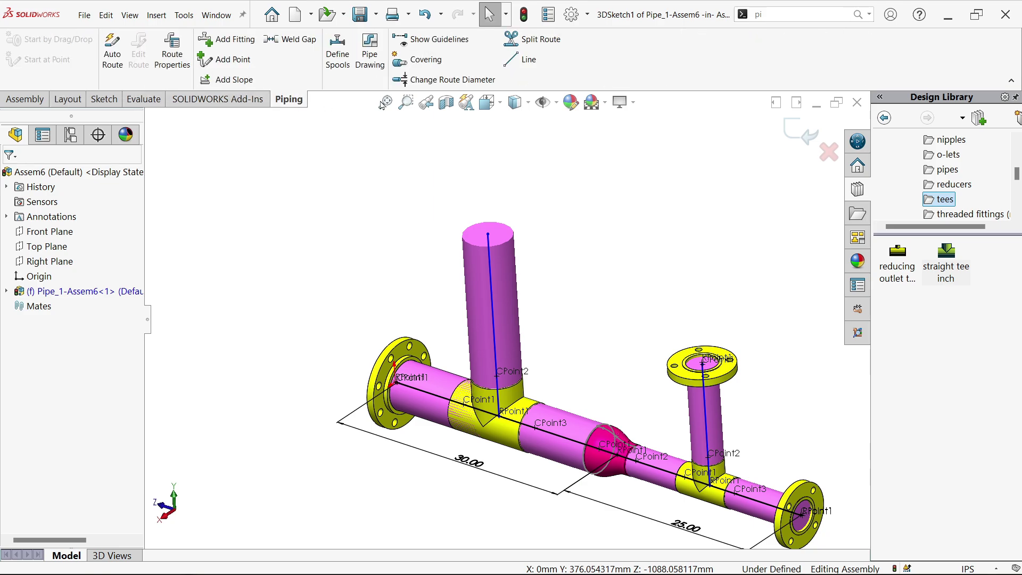
pyautogui.click(529, 60)
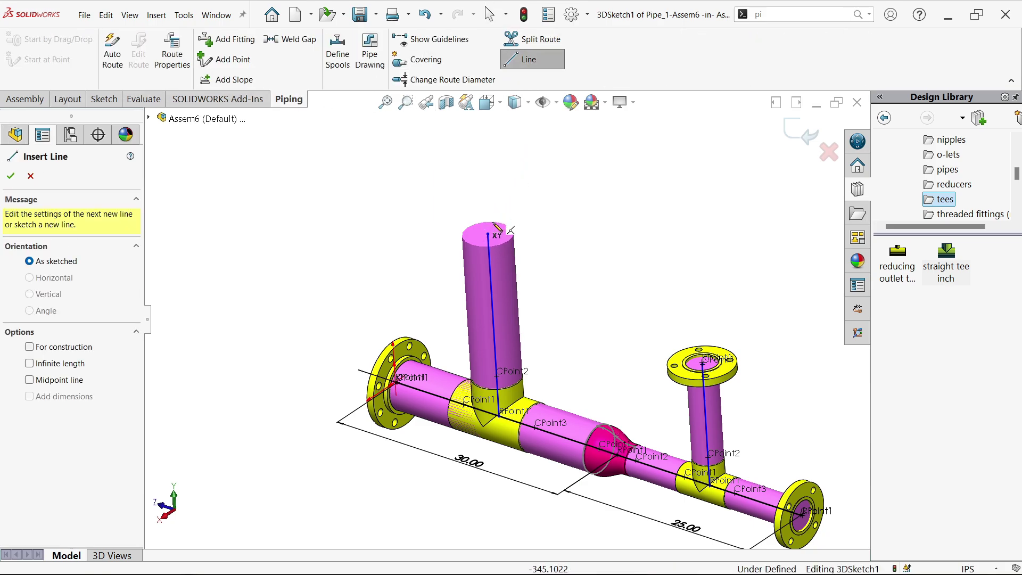
pyautogui.click(487, 235)
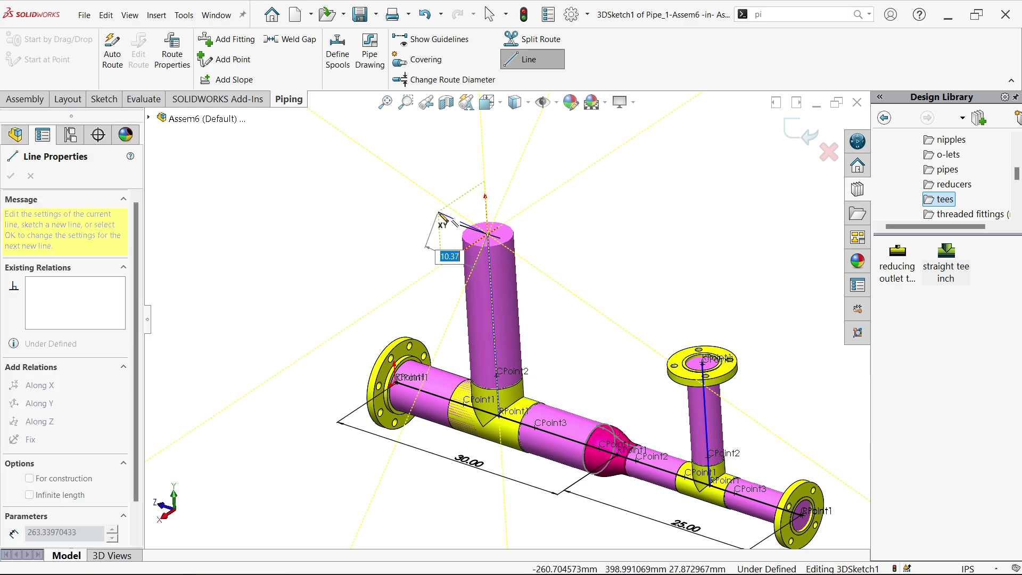
pyautogui.press('Tab')
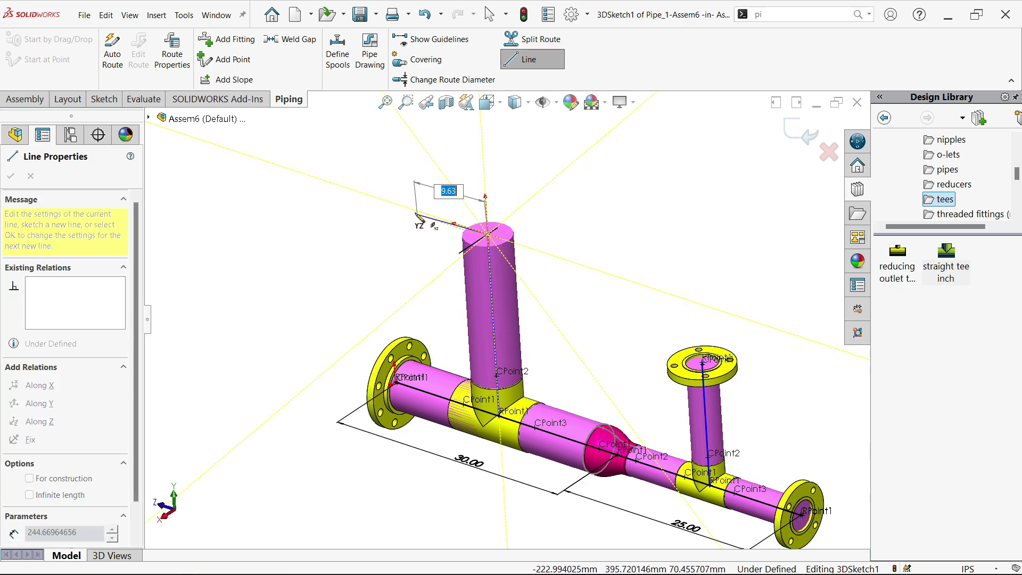
pyautogui.click(334, 186)
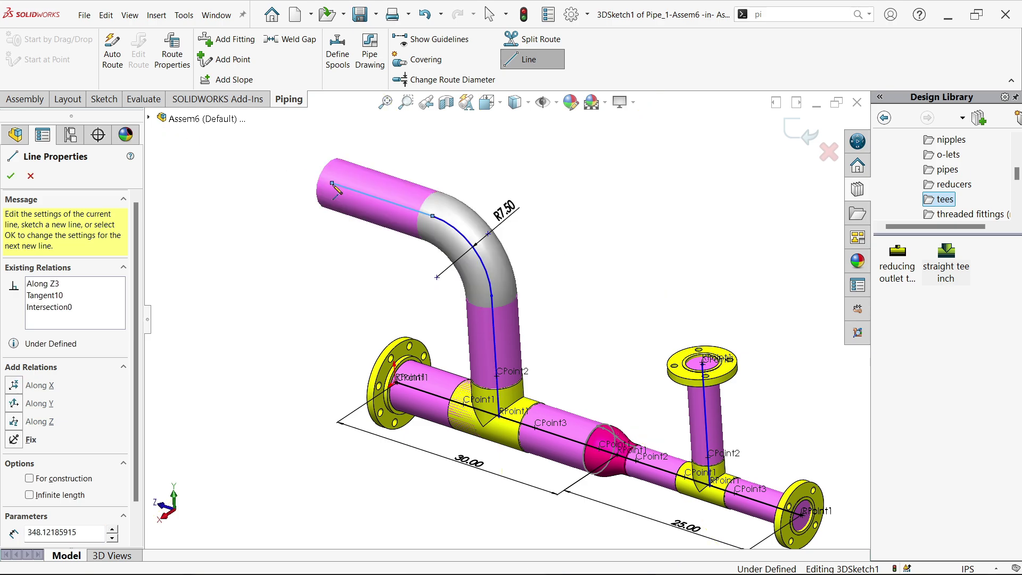
pyautogui.rightClick(279, 162)
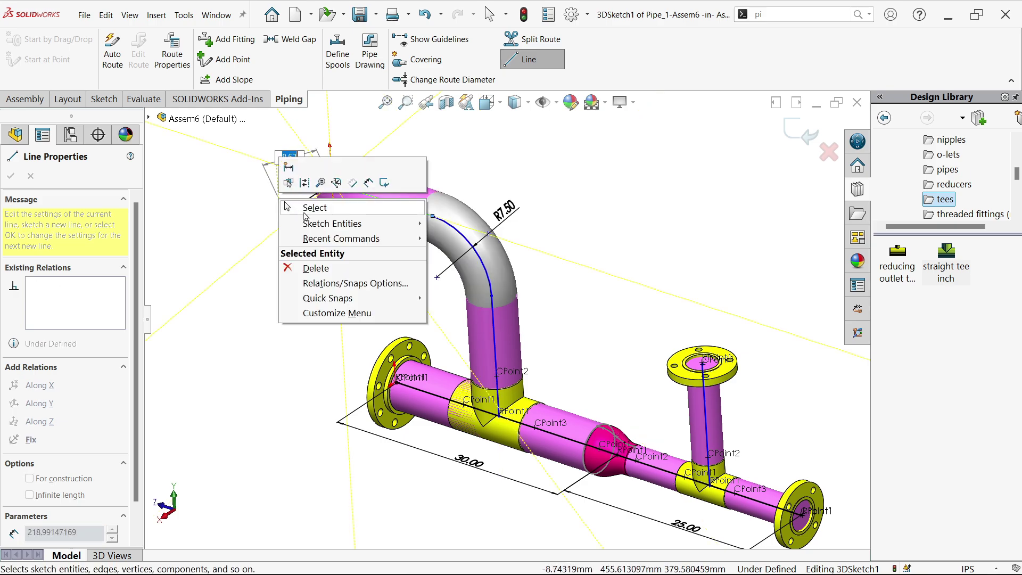
pyautogui.click(303, 211)
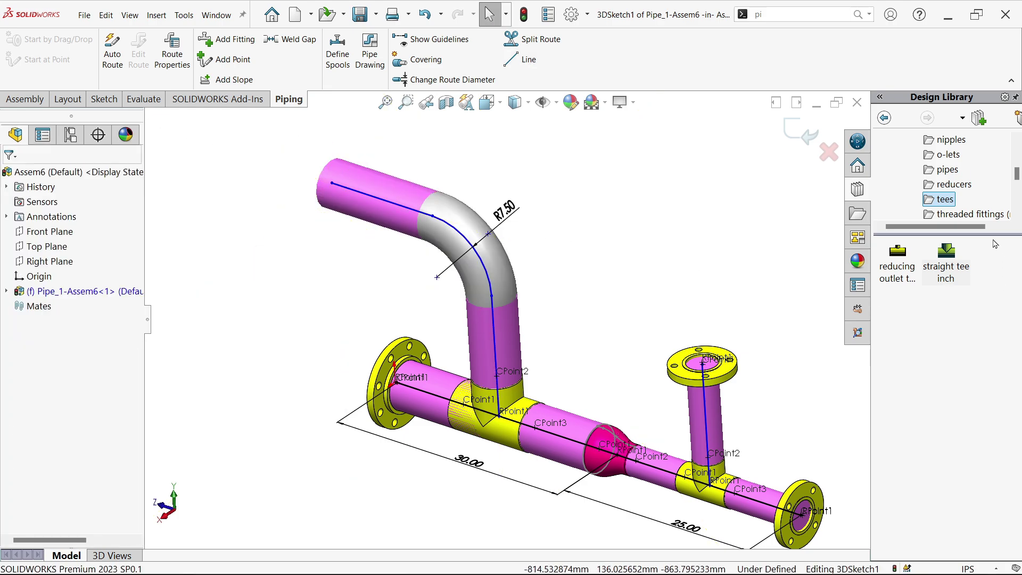
# - Attach a slip on weld flange to the open pipe end beyond the new elbow, using configuration Slip On Flange 150-NPS5
pyautogui.scroll(3, 950, 197)
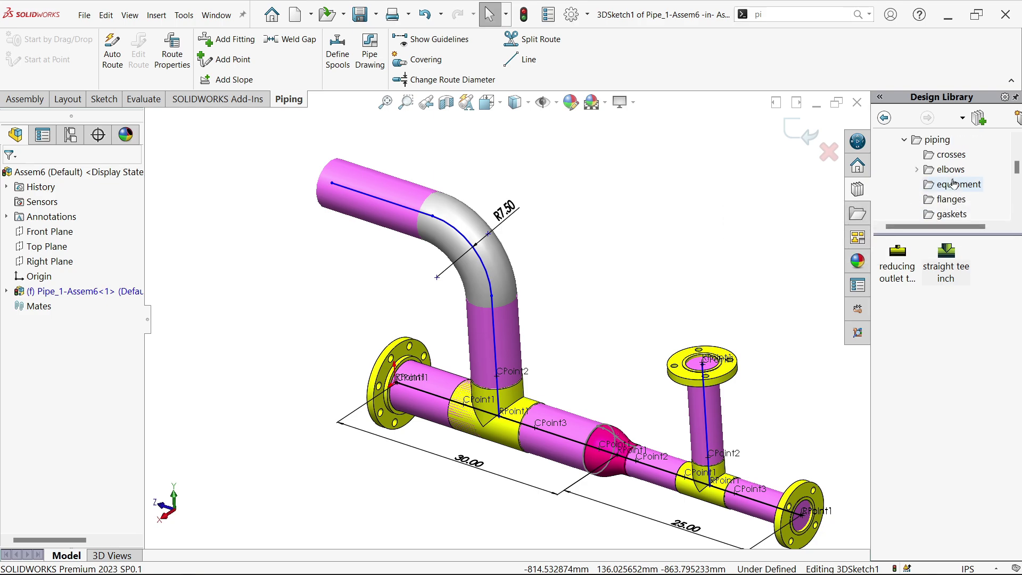
pyautogui.click(938, 144)
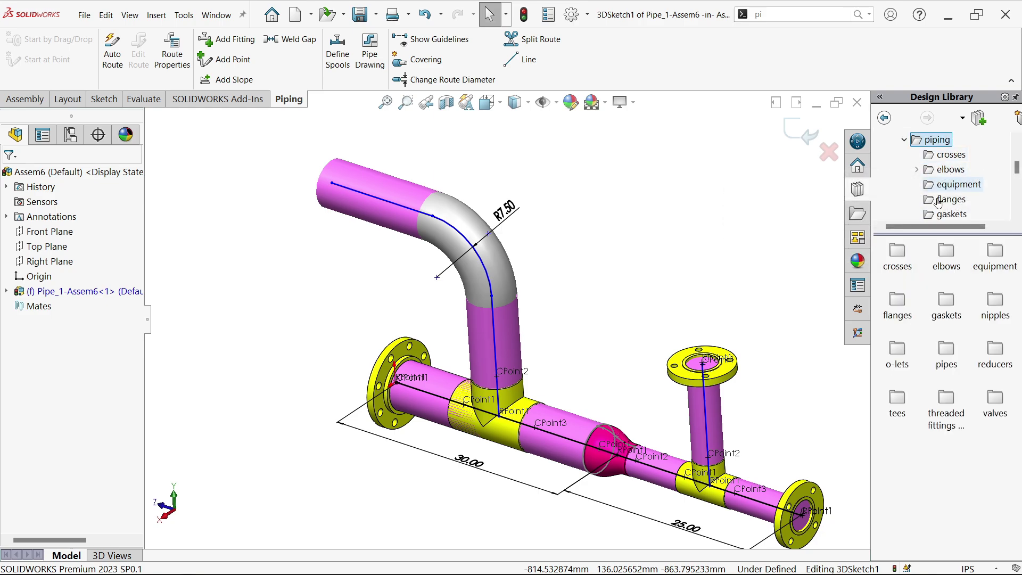
pyautogui.doubleClick(905, 314)
pyautogui.moveTo(903, 266); pyautogui.dragTo(333, 187)
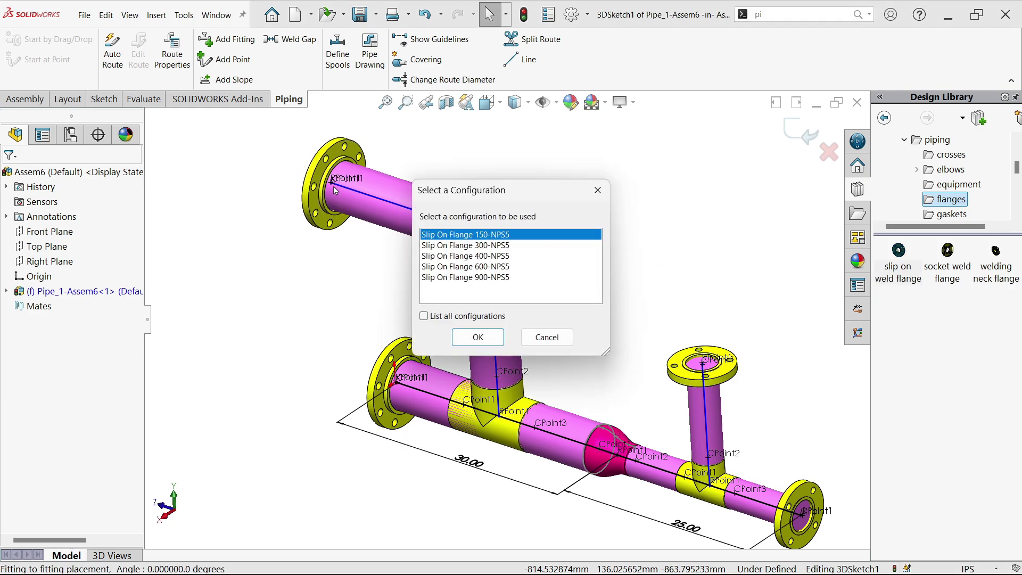
pyautogui.click(477, 338)
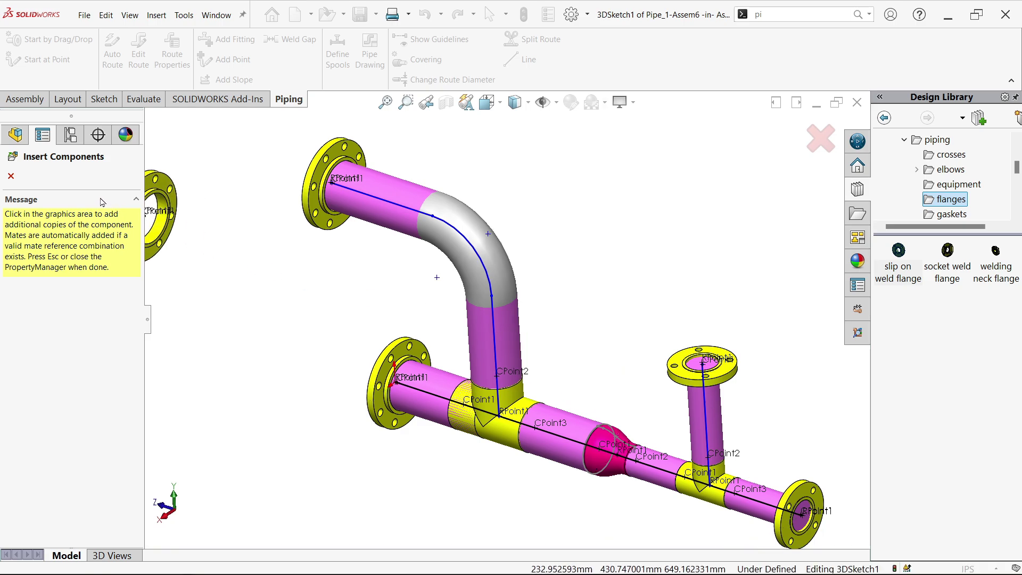
pyautogui.click(10, 177)
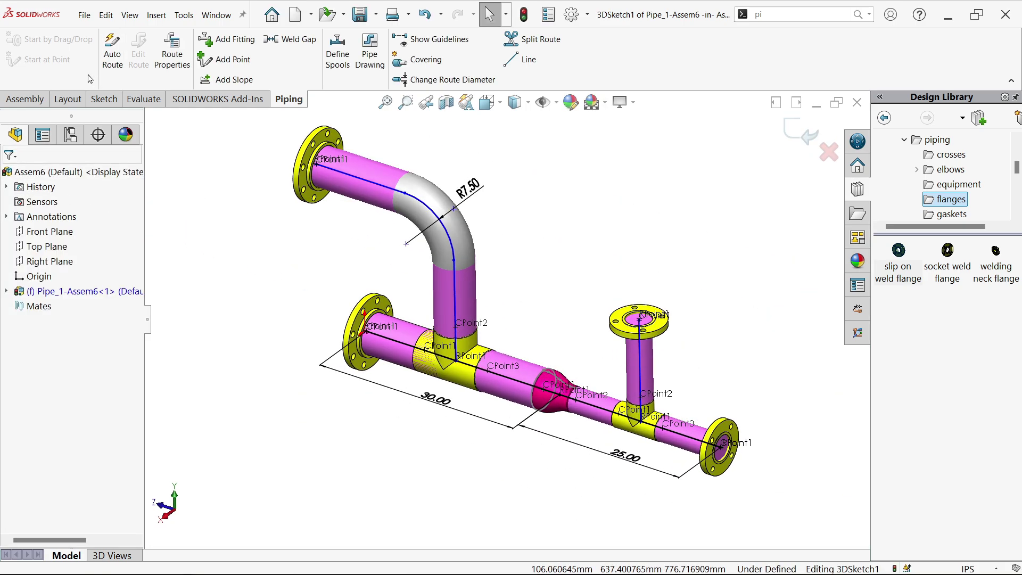
# - Dimension the smaller tee's branch line up to its flange and set its length to 15 in
pyautogui.click(69, 101)
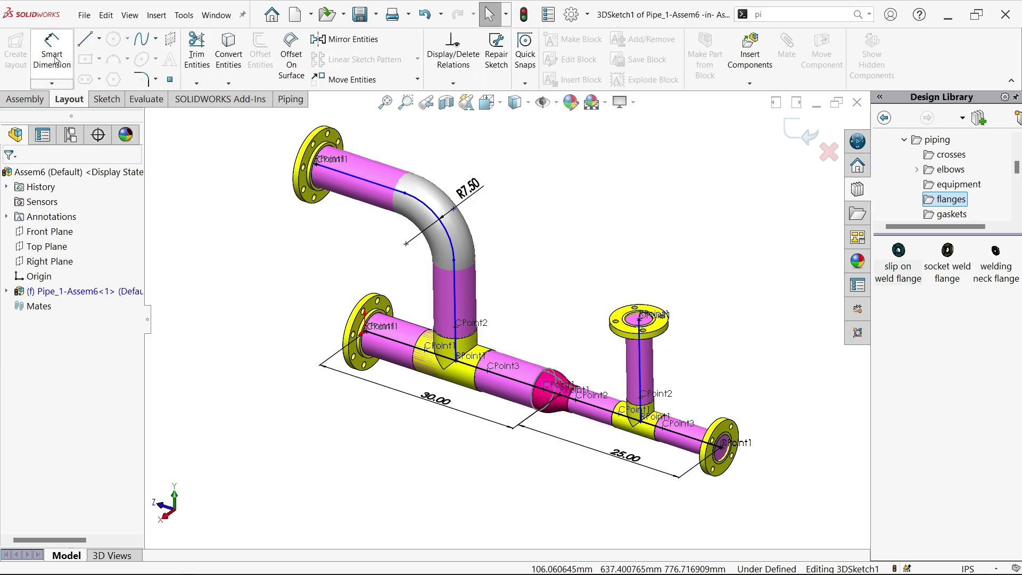
pyautogui.click(51, 50)
pyautogui.scroll(-2, 634, 371)
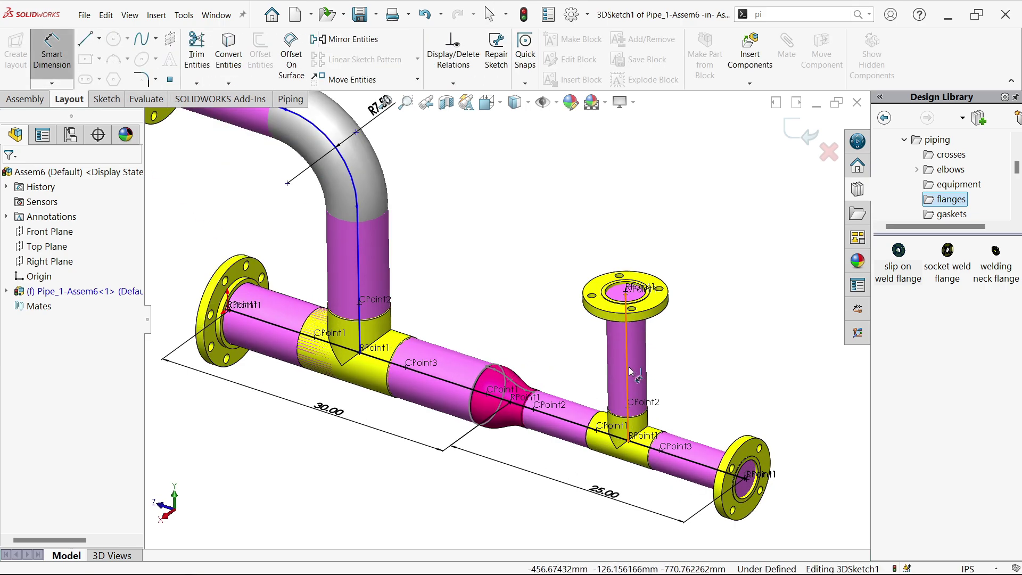
pyautogui.click(627, 367)
pyautogui.click(704, 364)
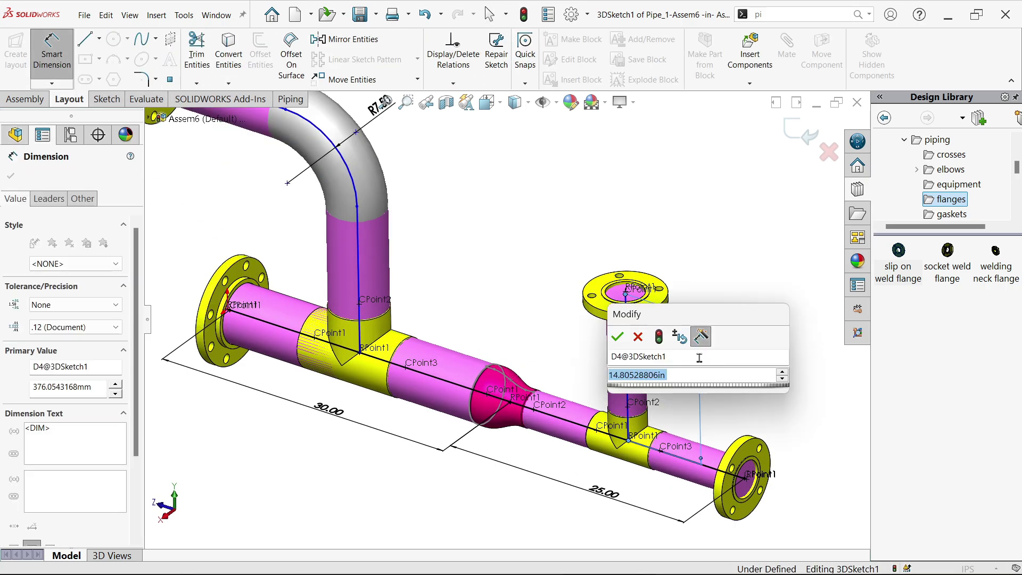
pyautogui.write('15')
pyautogui.press('Return')
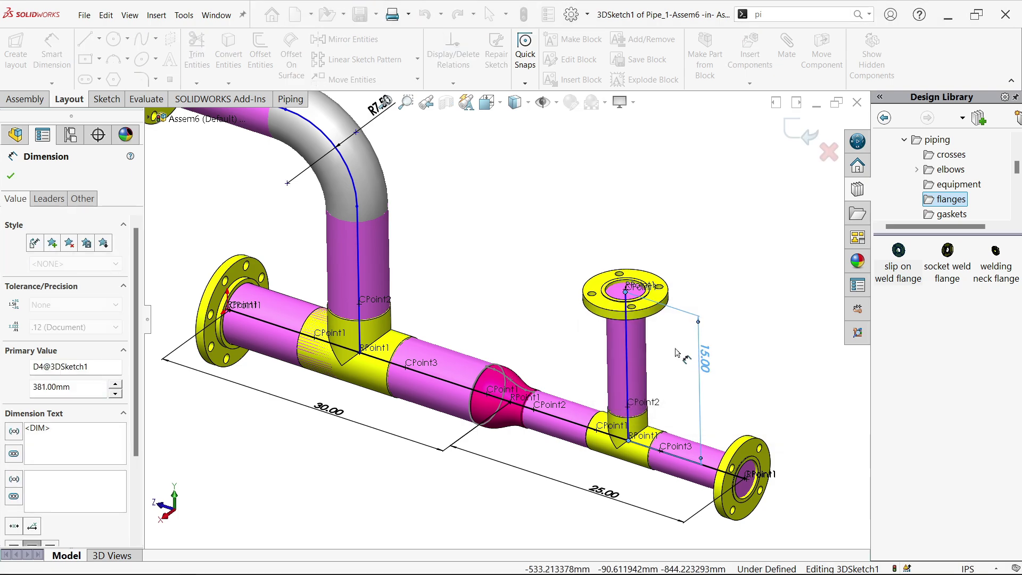
# - Dimension the route line from the smaller tee to the end flange and set it to 12 in
pyautogui.click(685, 458)
pyautogui.press('f')
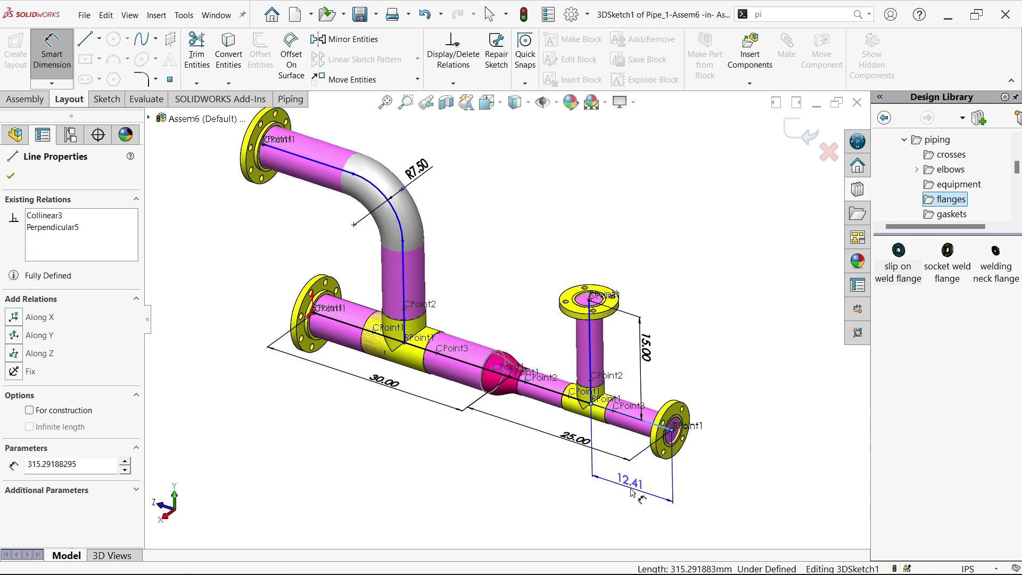
pyautogui.click(631, 493)
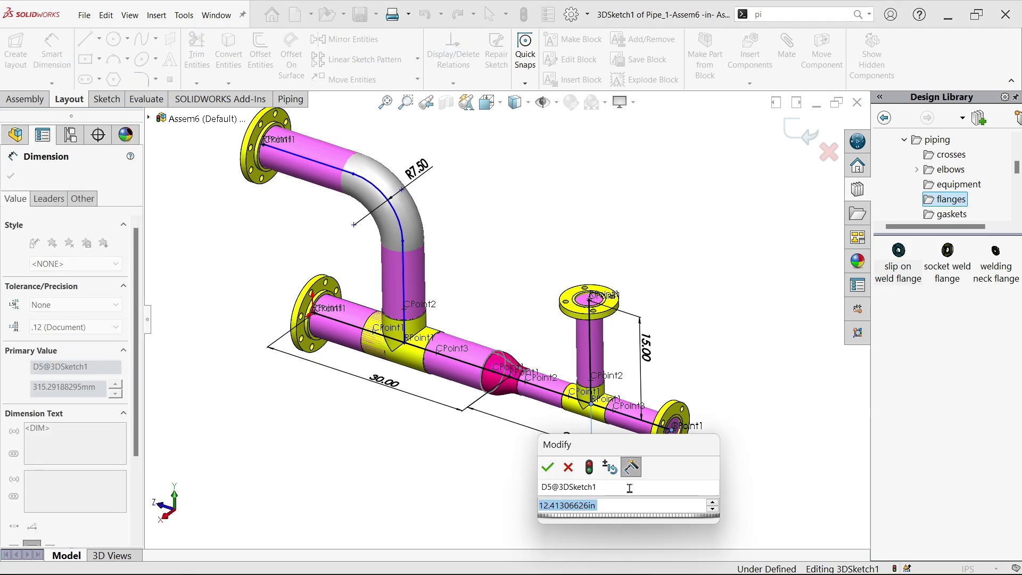
pyautogui.write('12')
pyautogui.press('Return')
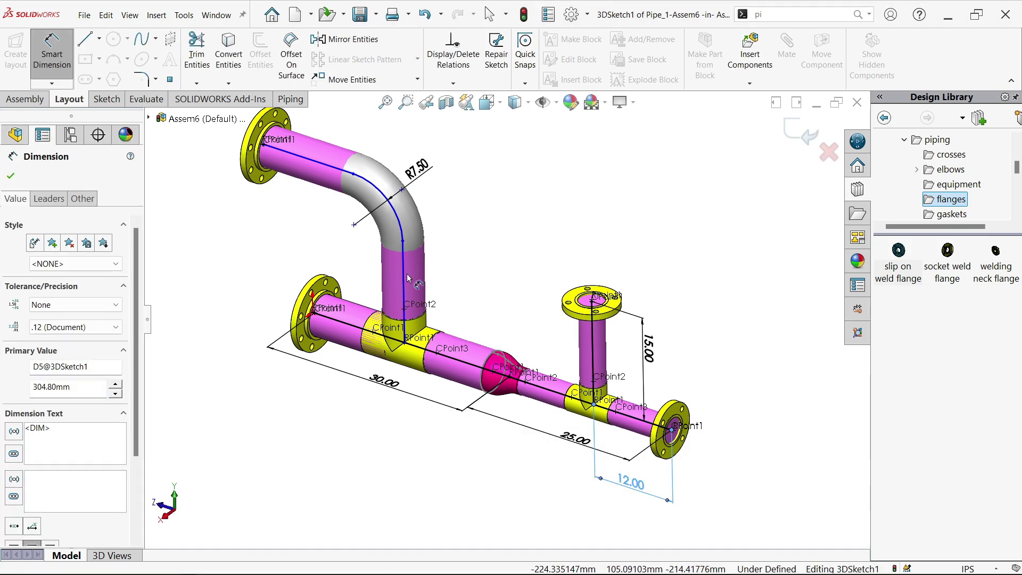
# - Dimension the larger tee's vertical branch line and set its height to 25 in
pyautogui.click(405, 278)
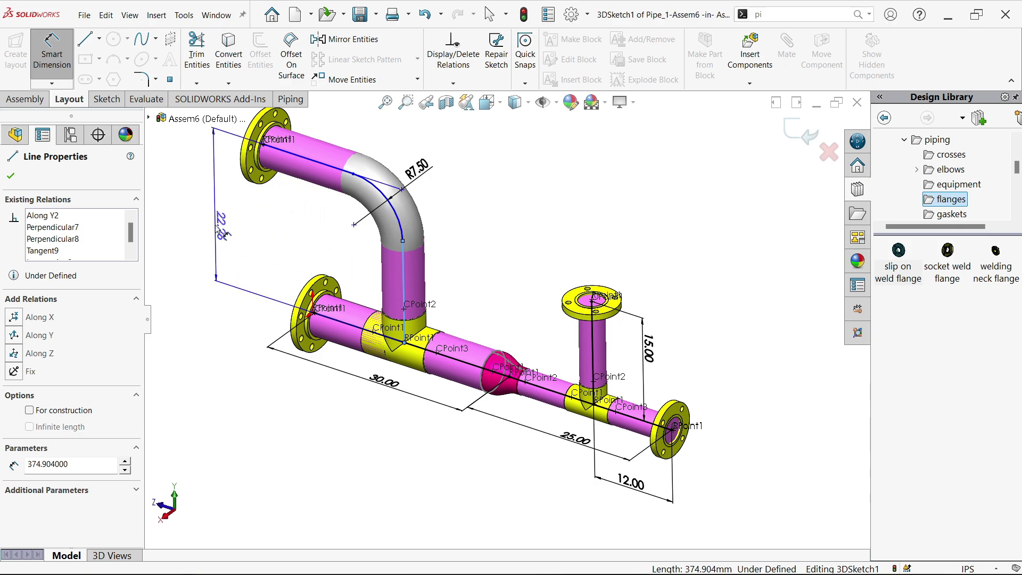
pyautogui.click(219, 229)
pyautogui.write('25')
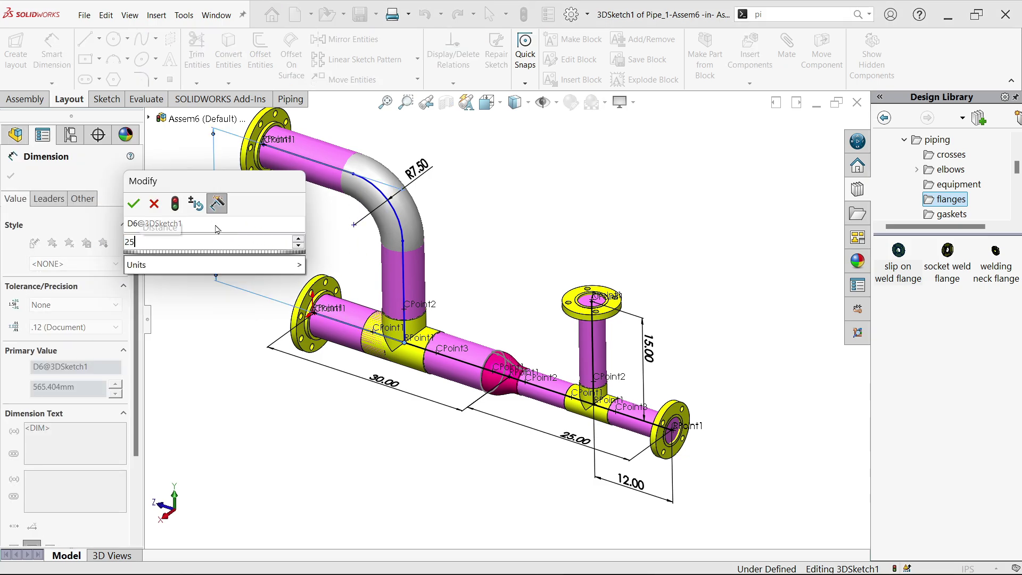
pyautogui.press('Return')
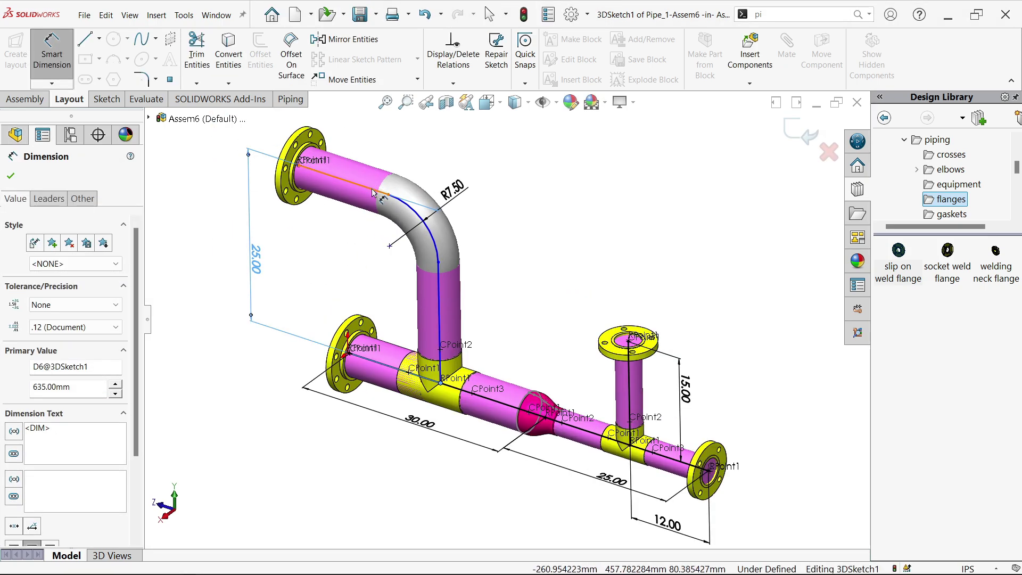
# - Dimension the upper horizontal route line from the elbow corner to its flange and set it to 20 in
pyautogui.click(372, 193)
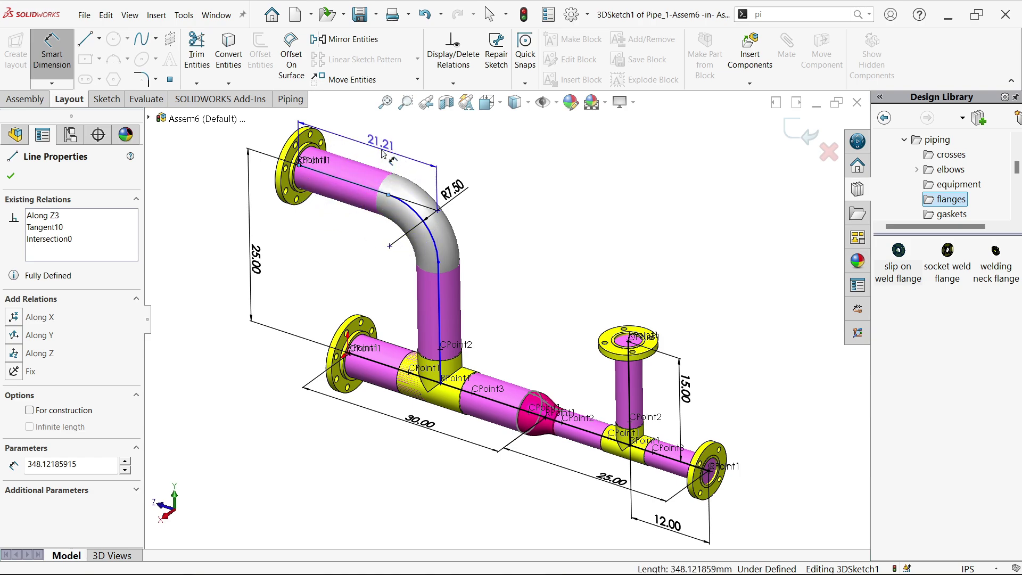
pyautogui.click(382, 154)
pyautogui.write('20')
pyautogui.press('Return')
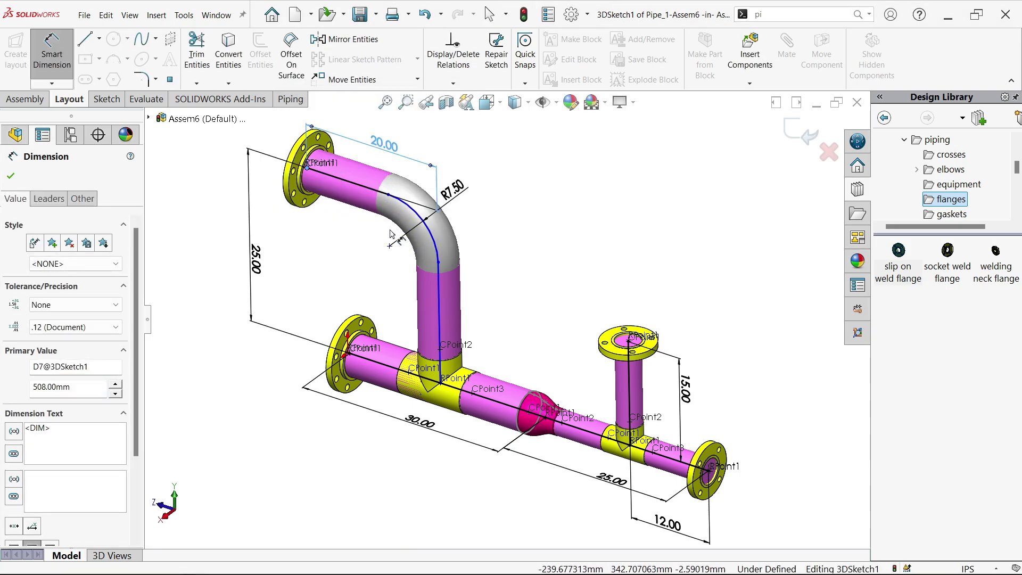
# - Dimension the route line from the first flange to the larger tee at 15 in and finish dimensioning
pyautogui.click(396, 368)
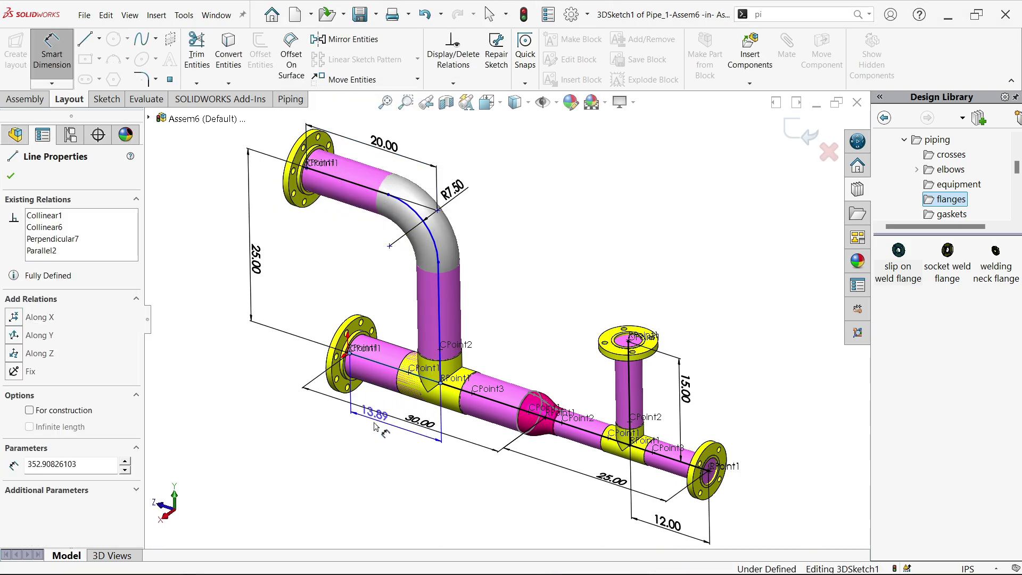
pyautogui.click(393, 462)
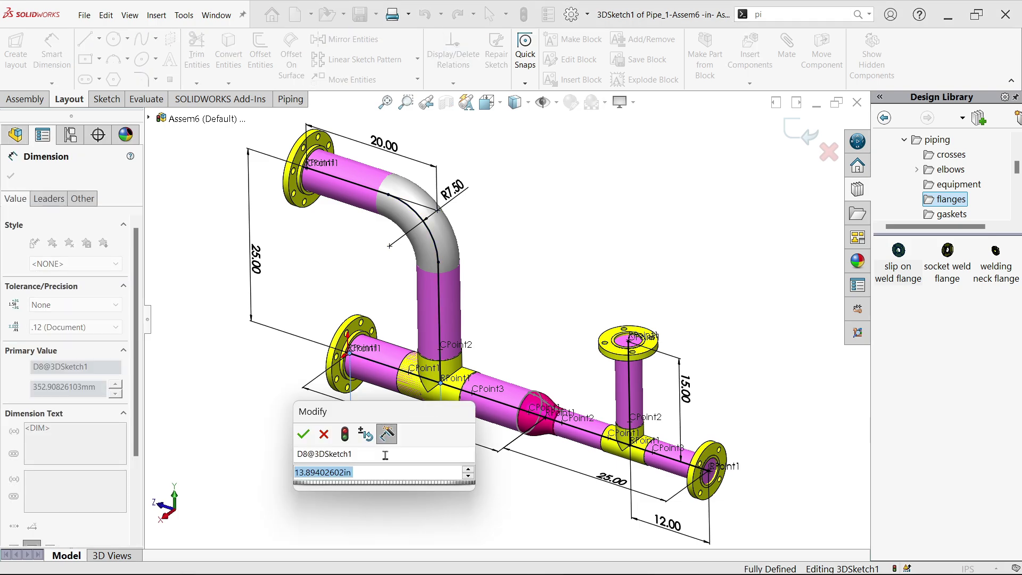
pyautogui.write('15')
pyautogui.press('Return')
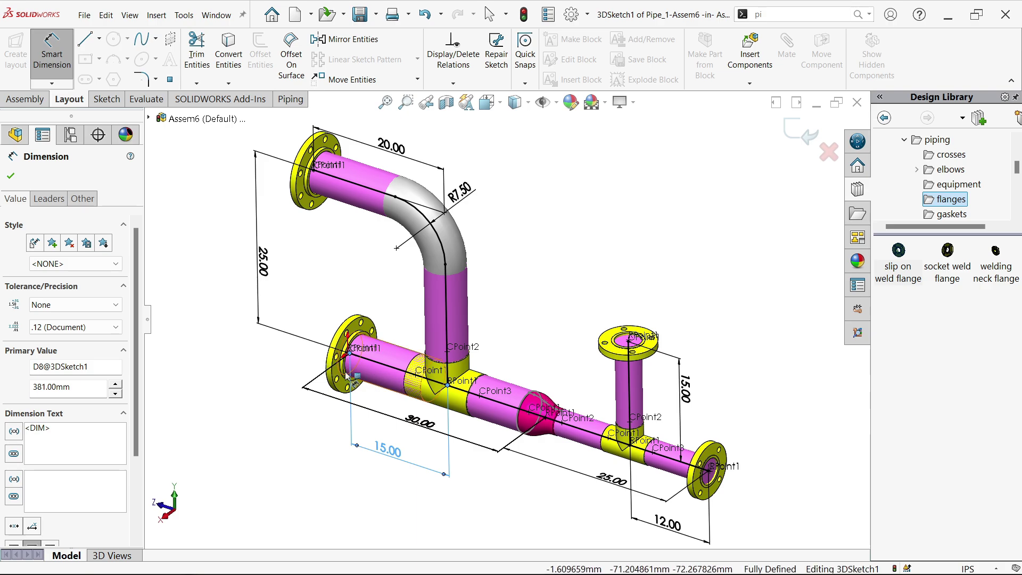
pyautogui.click(12, 176)
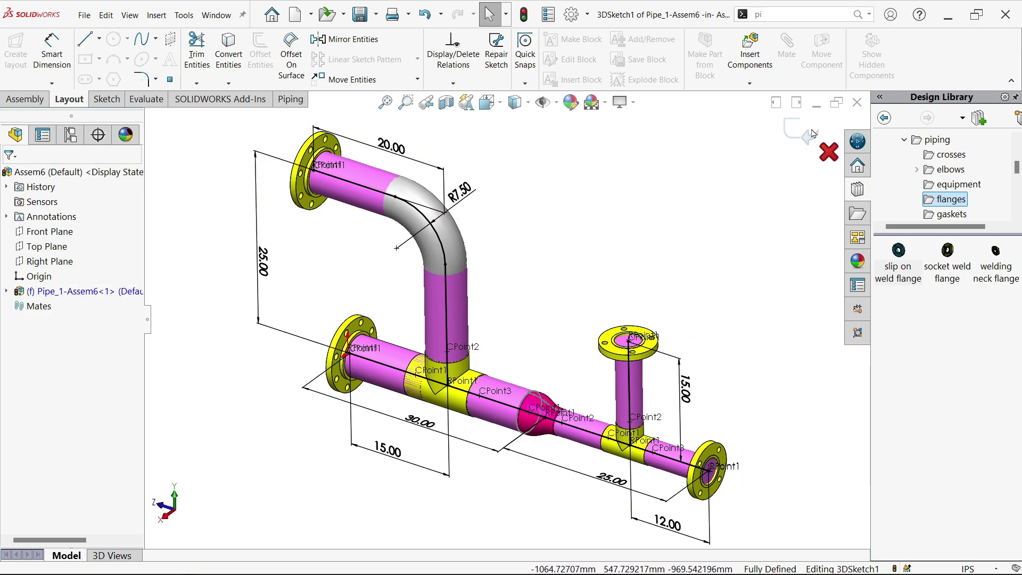
# - Close the route sketch and define Spool-0001 in red from the upper elbow branch of Route1, between the larger tee and its flange
pyautogui.hotkey('ctrl', 'b')
pyautogui.moveTo(58, 292); pyautogui.dragTo(56, 463)
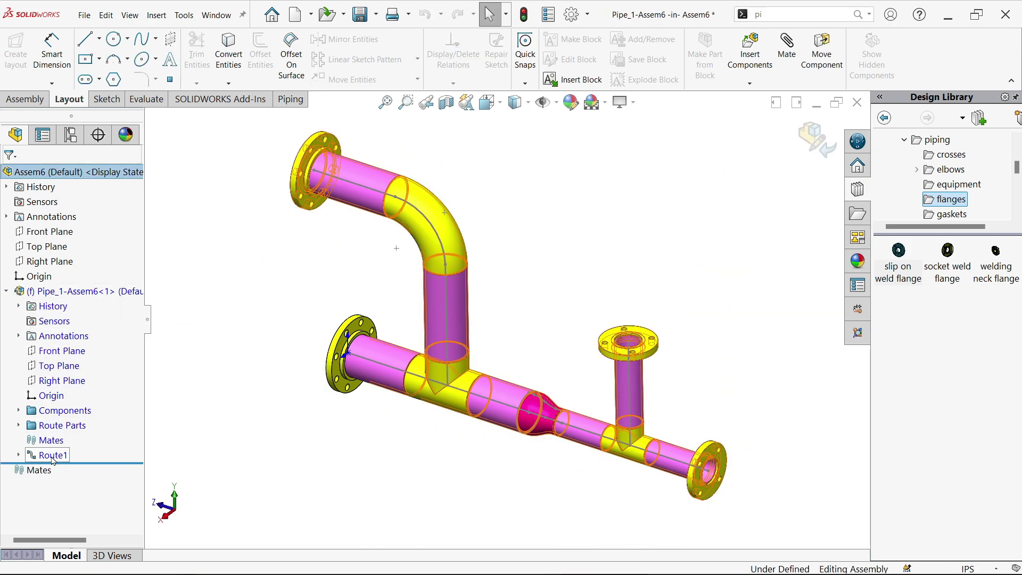
pyautogui.rightClick(53, 461)
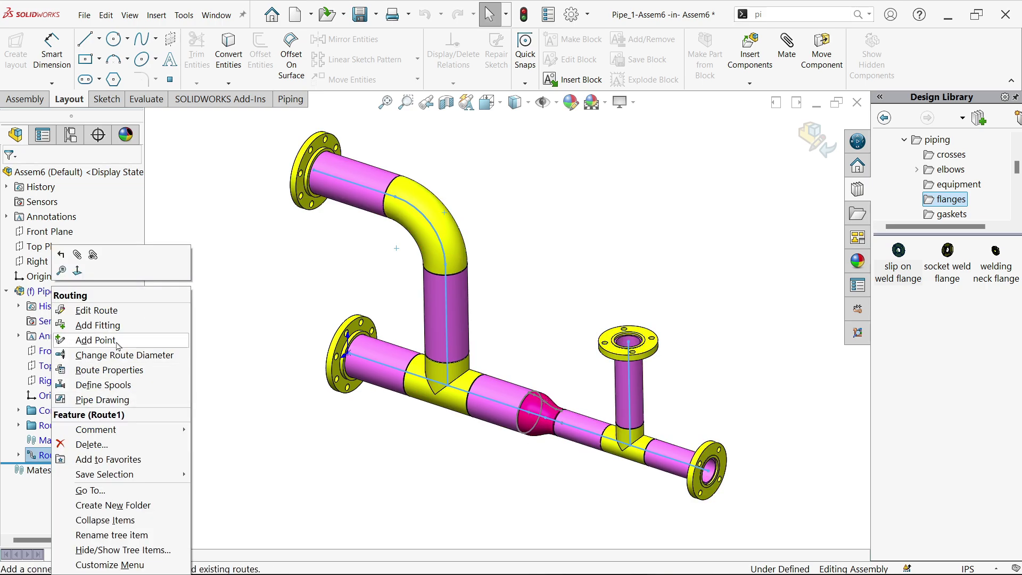
pyautogui.click(114, 392)
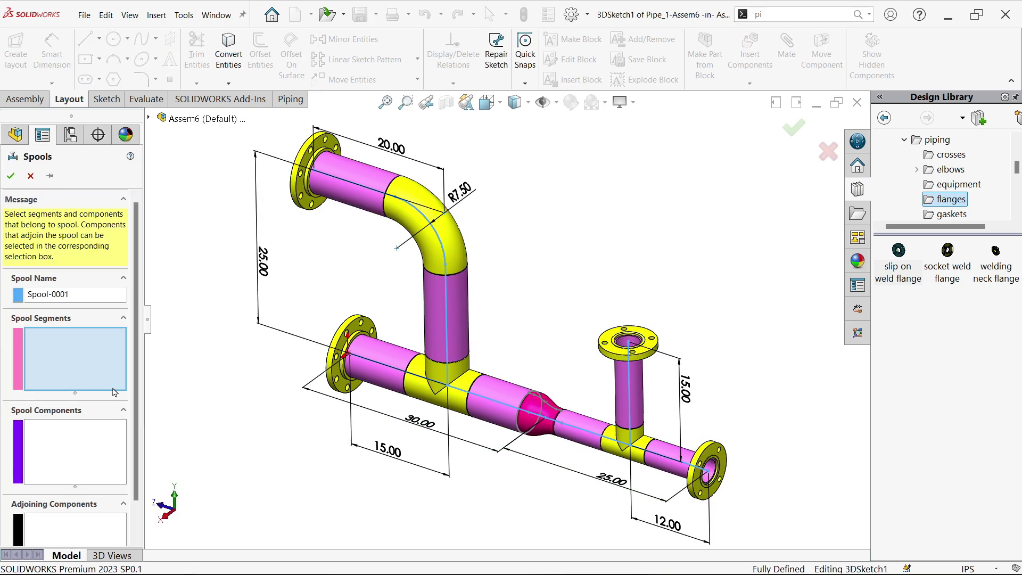
pyautogui.click(19, 295)
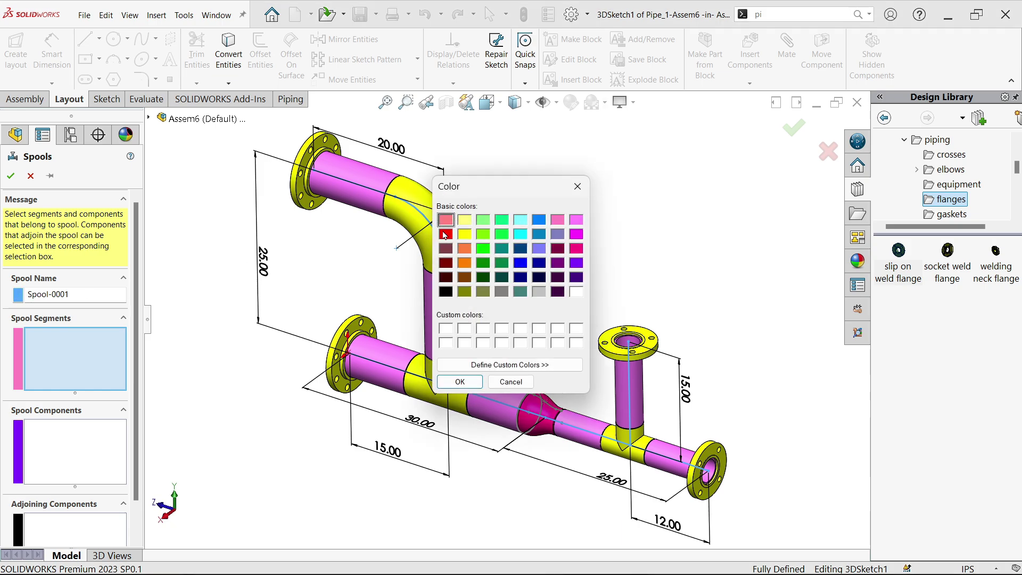
pyautogui.click(460, 381)
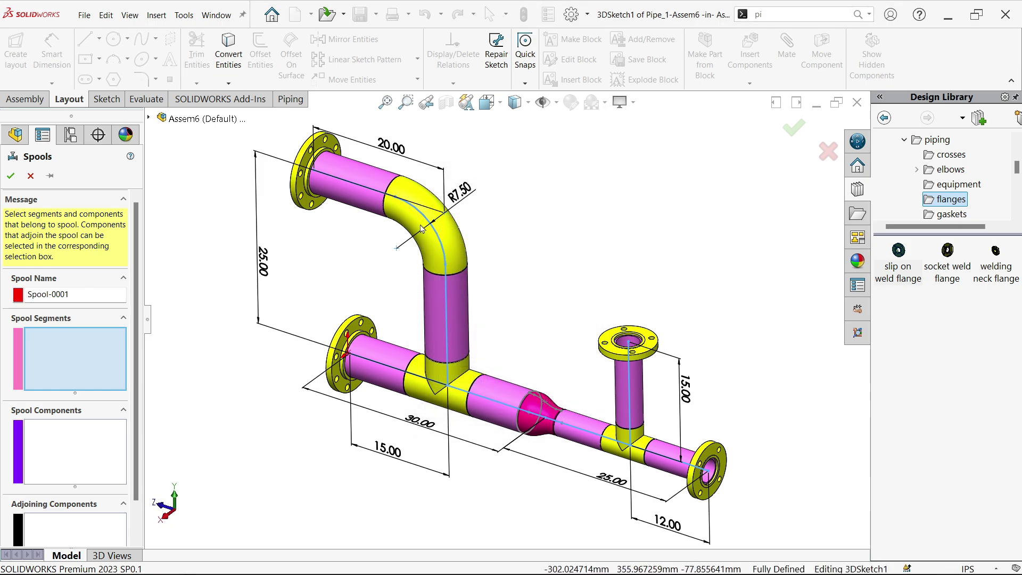
pyautogui.click(446, 254)
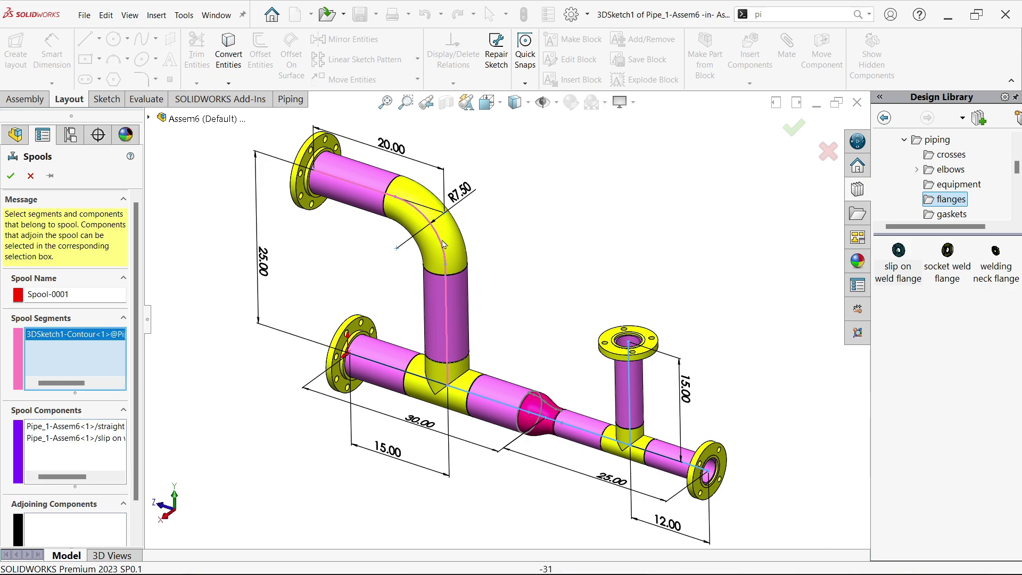
pyautogui.click(11, 176)
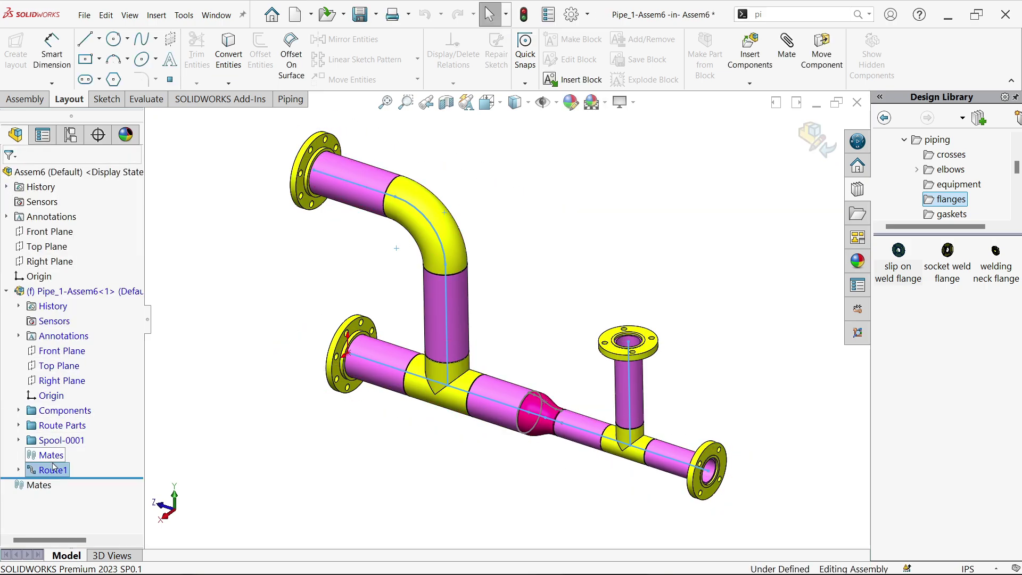
# - Define Spool-0002 in blue from the route segment between the first flange and the larger tee, keeping the spool definition open
pyautogui.rightClick(45, 473)
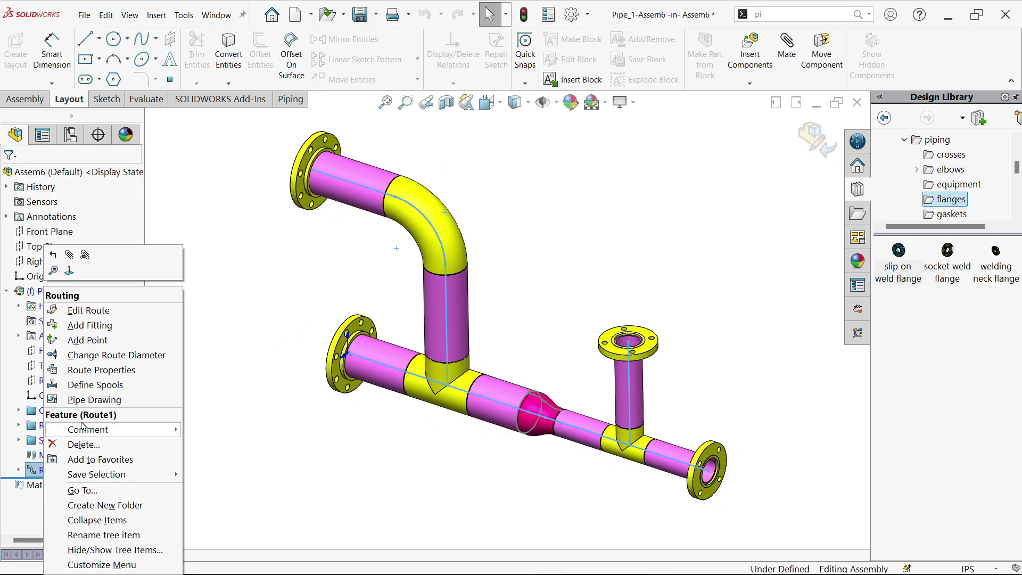
pyautogui.click(95, 384)
pyautogui.click(18, 296)
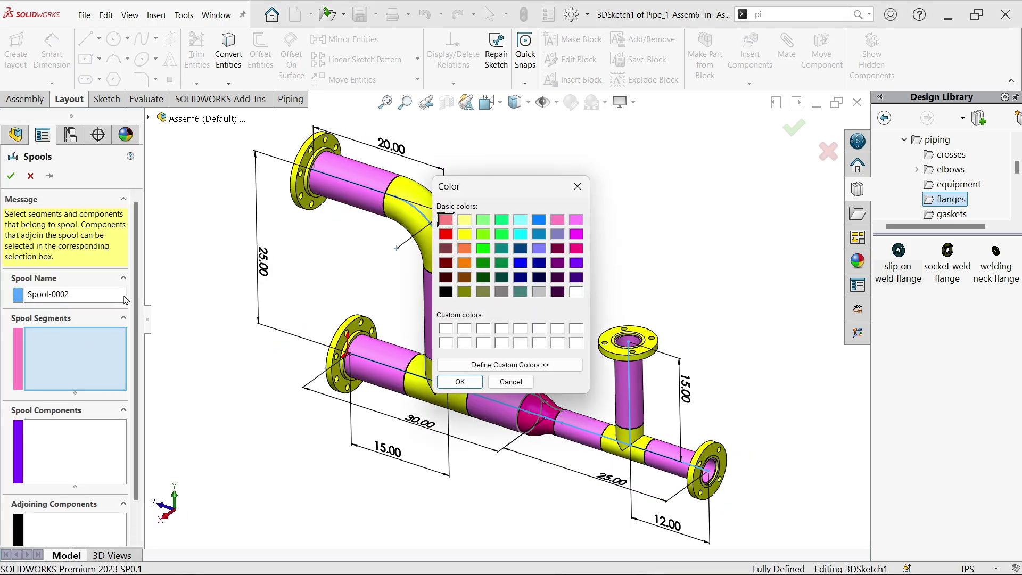
pyautogui.click(458, 382)
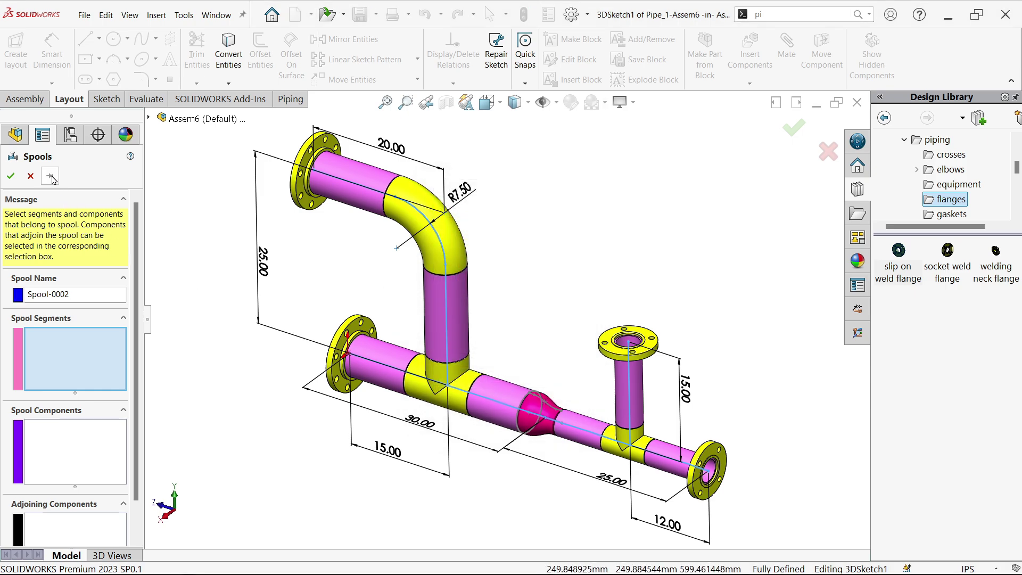
pyautogui.click(52, 178)
pyautogui.click(414, 379)
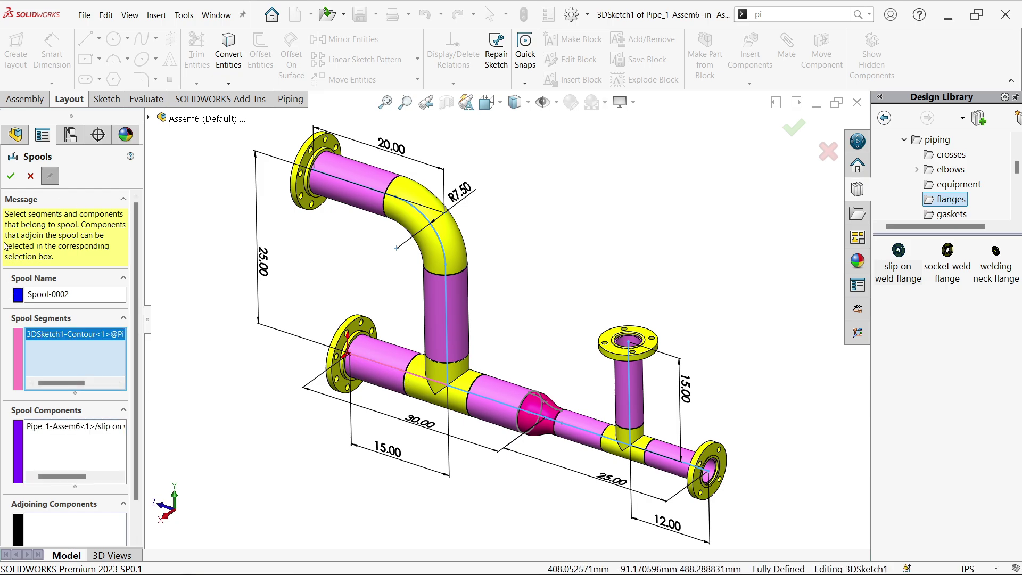
pyautogui.click(10, 178)
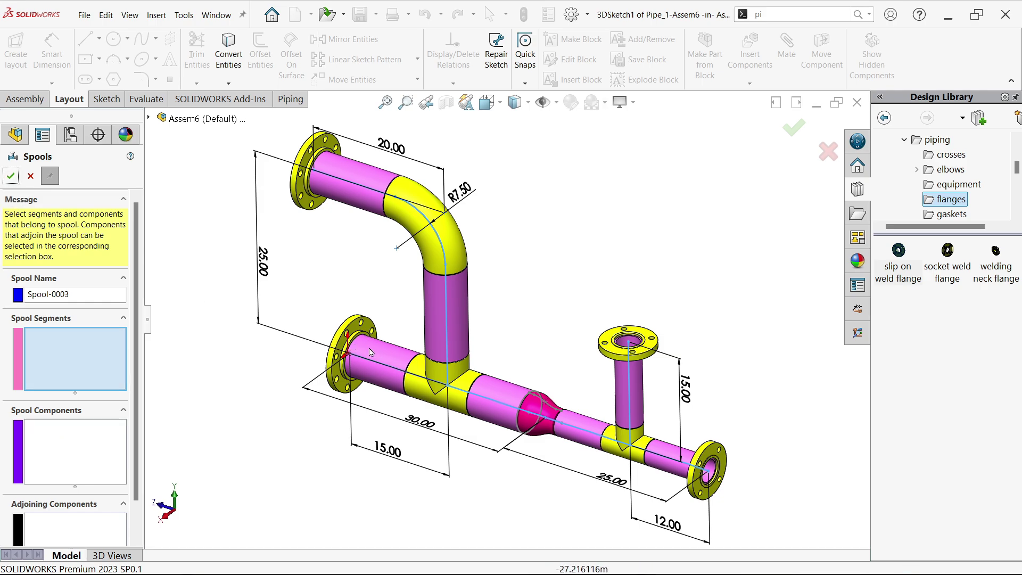
# - Define Spool-0003 in green from the two route segments on either side of the reducer, between the two tees
pyautogui.click(510, 410)
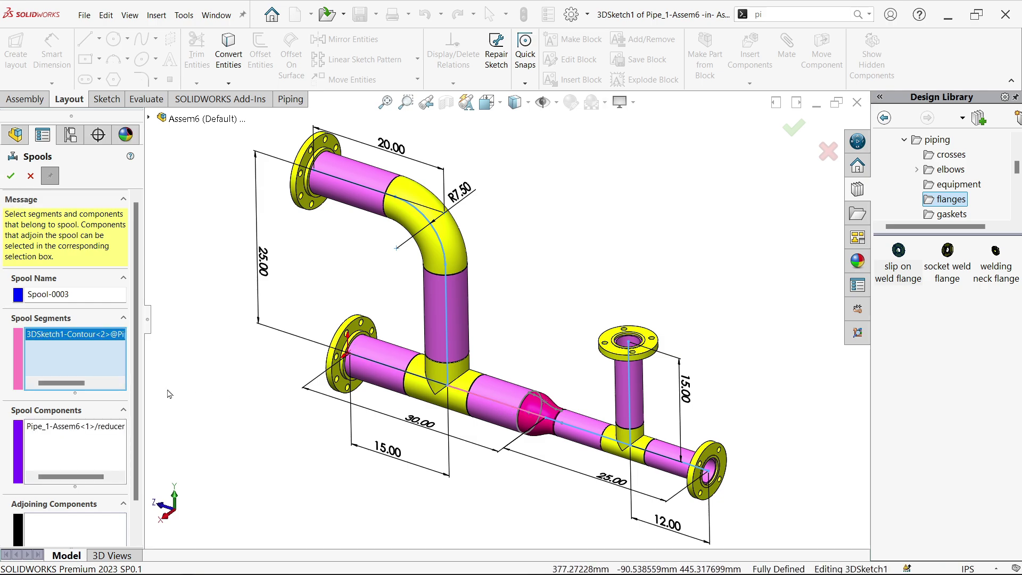
pyautogui.click(581, 441)
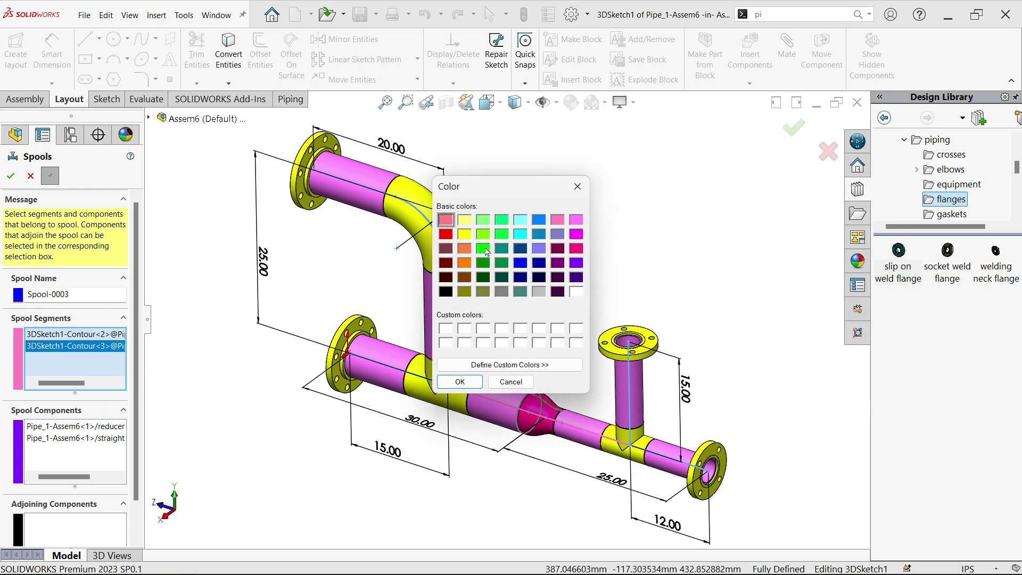
pyautogui.click(455, 383)
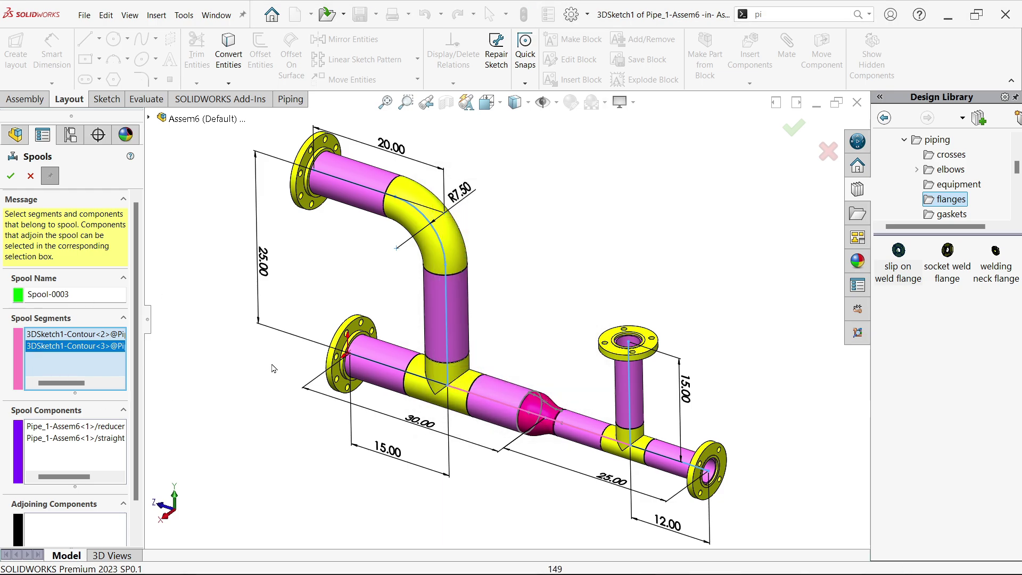
# - Define Spool-0004 in yellow from the route segment between the smaller tee and the horizontal end flange
pyautogui.click(18, 295)
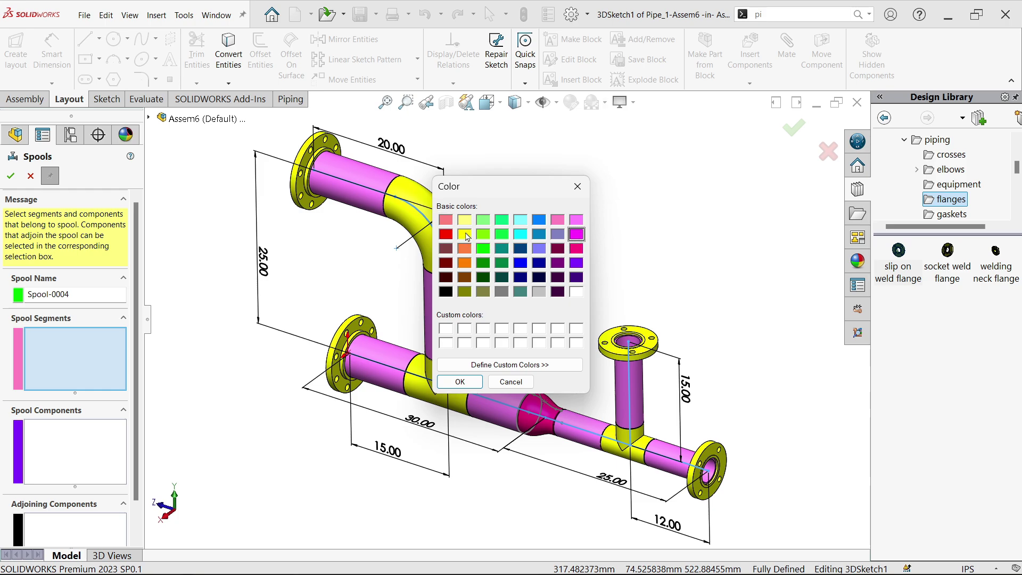
pyautogui.click(460, 381)
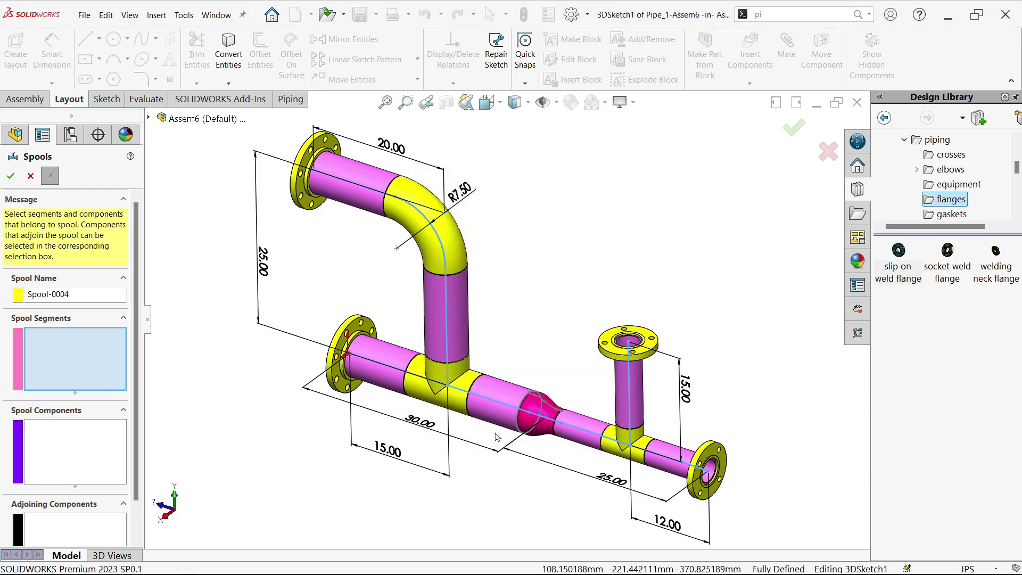
pyautogui.click(674, 463)
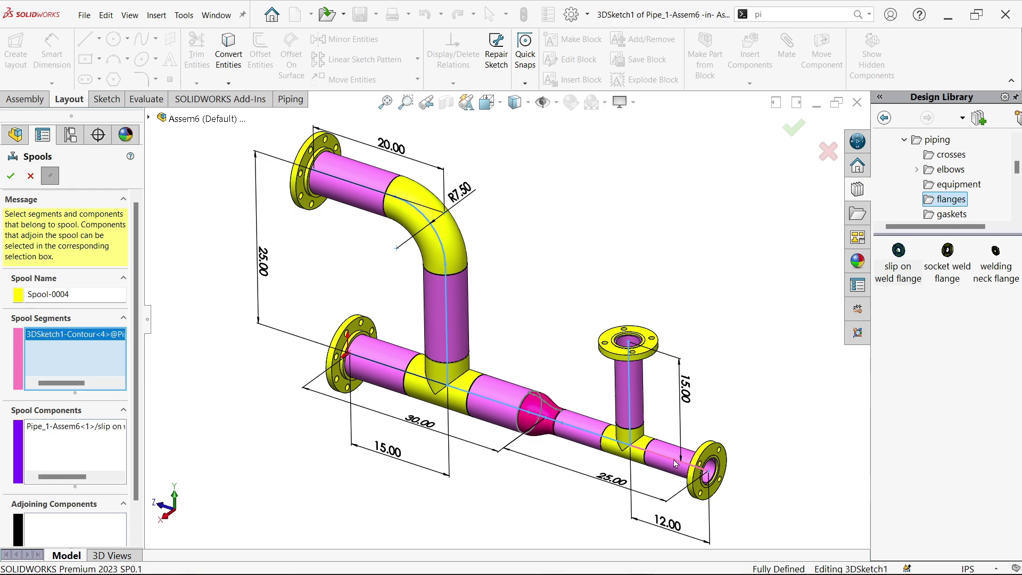
pyautogui.click(17, 177)
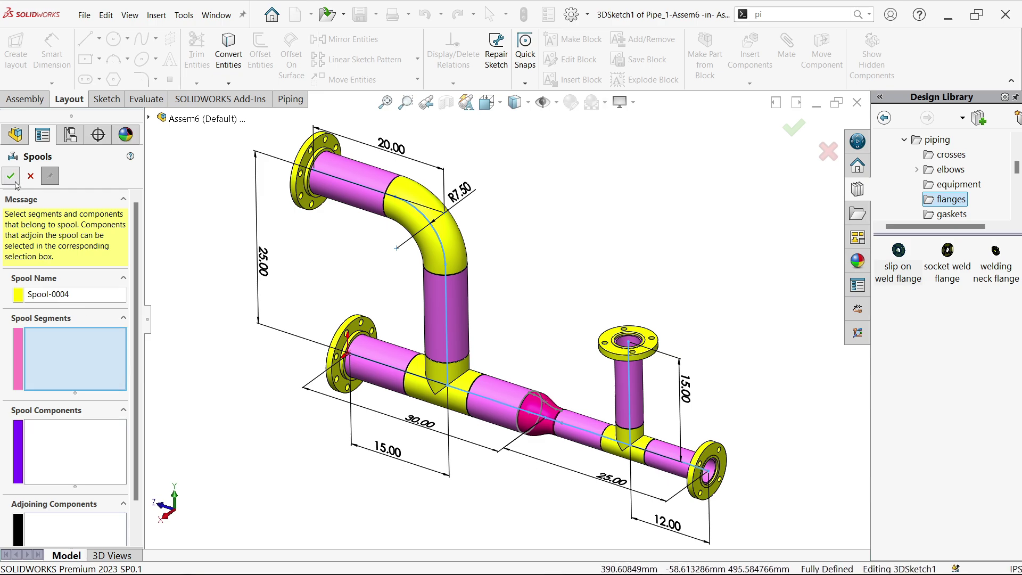
# - Define Spool-0005 in magenta from the smaller tee's vertical branch and finish the spool definition
pyautogui.click(18, 295)
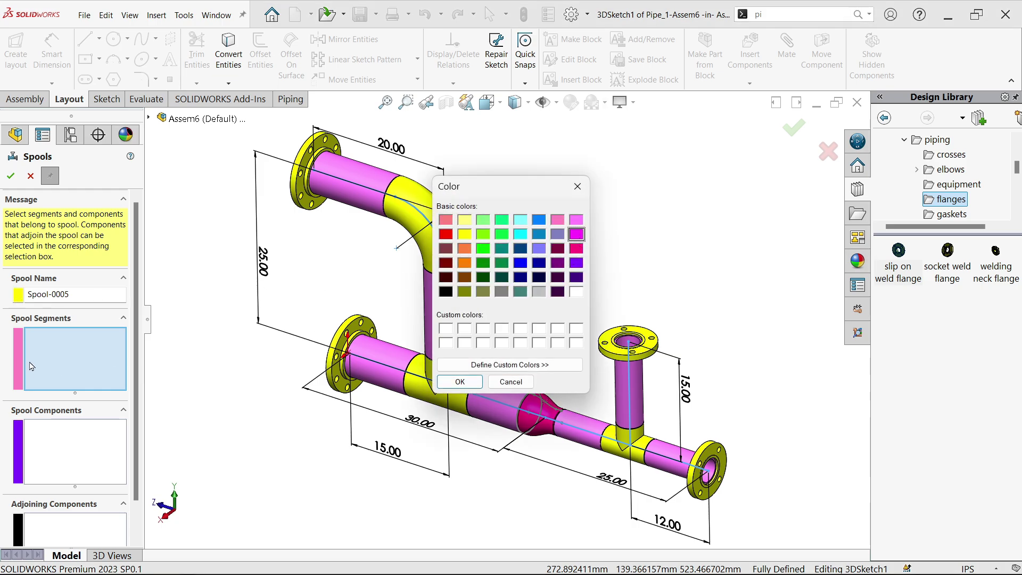
pyautogui.click(444, 382)
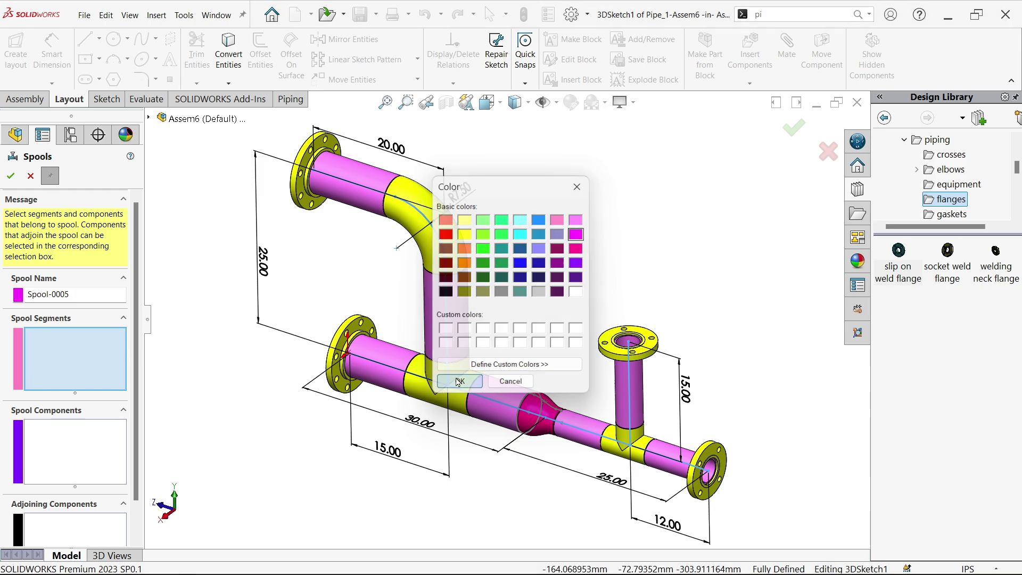
pyautogui.click(628, 397)
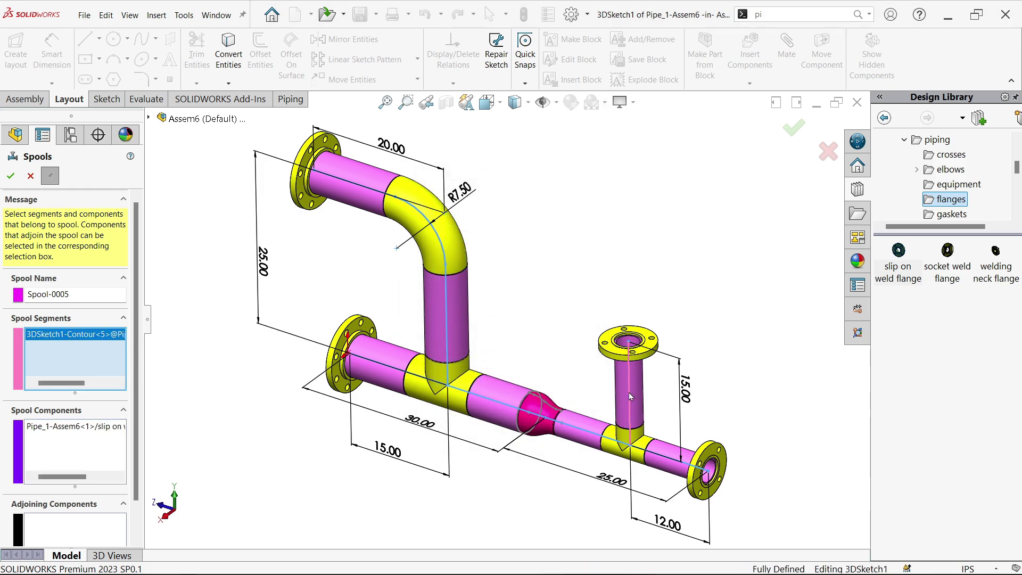
pyautogui.click(11, 177)
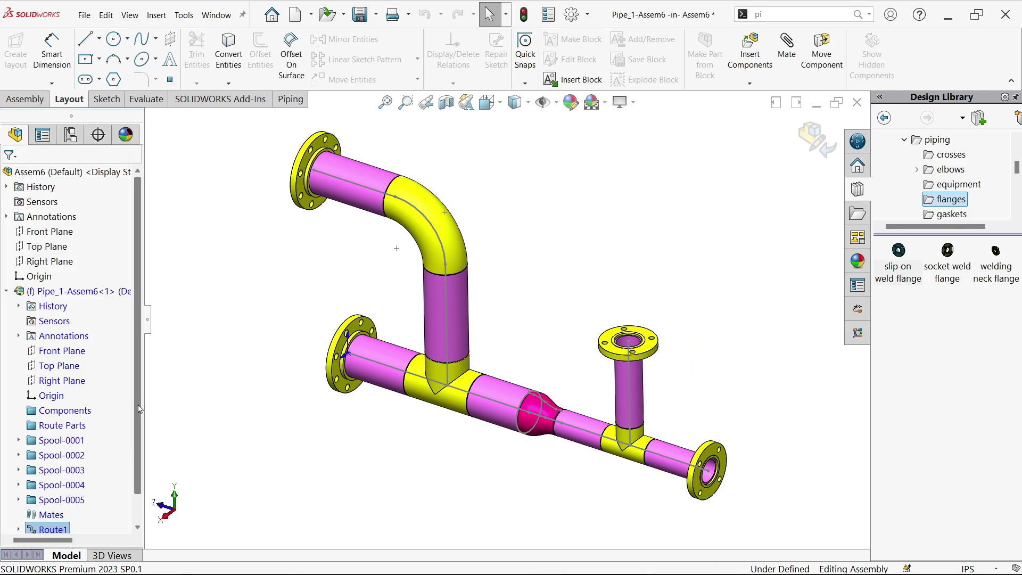
# - Select the folders Spool-0001 to Spool-0005 together, examine their colours on the pipe model, and clear the selection
pyautogui.scroll(-2, 141, 458)
pyautogui.click(75, 395)
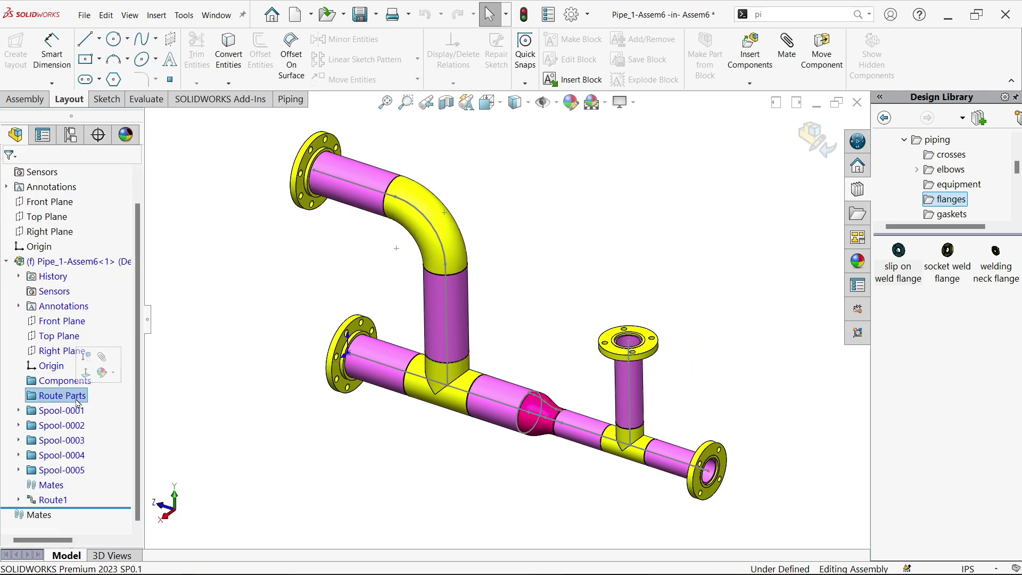
pyautogui.click(75, 410)
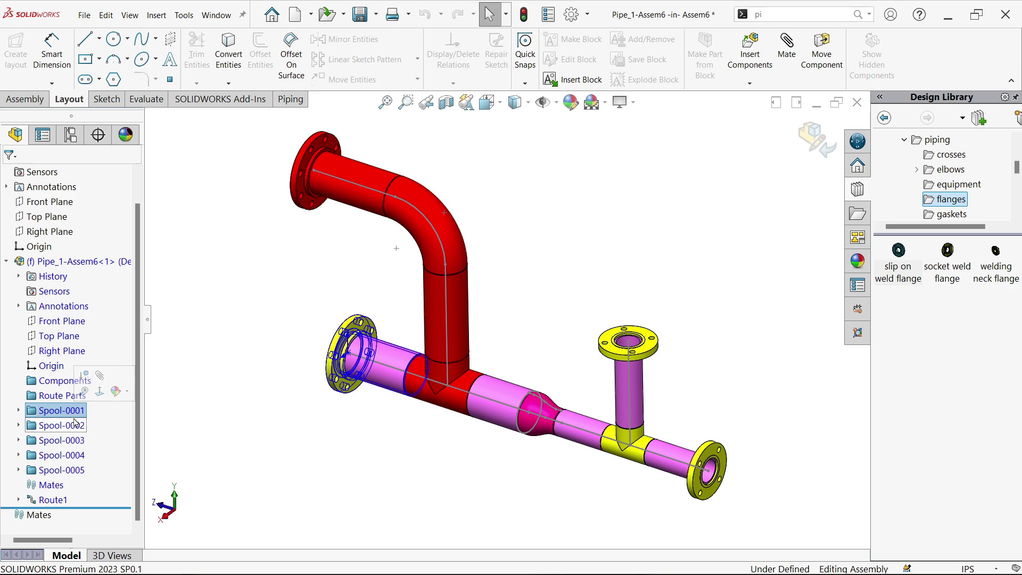
pyautogui.keyDown('ctrl'); pyautogui.click(73, 425); pyautogui.keyUp('ctrl')
pyautogui.keyDown('ctrl'); pyautogui.click(72, 440); pyautogui.keyUp('ctrl')
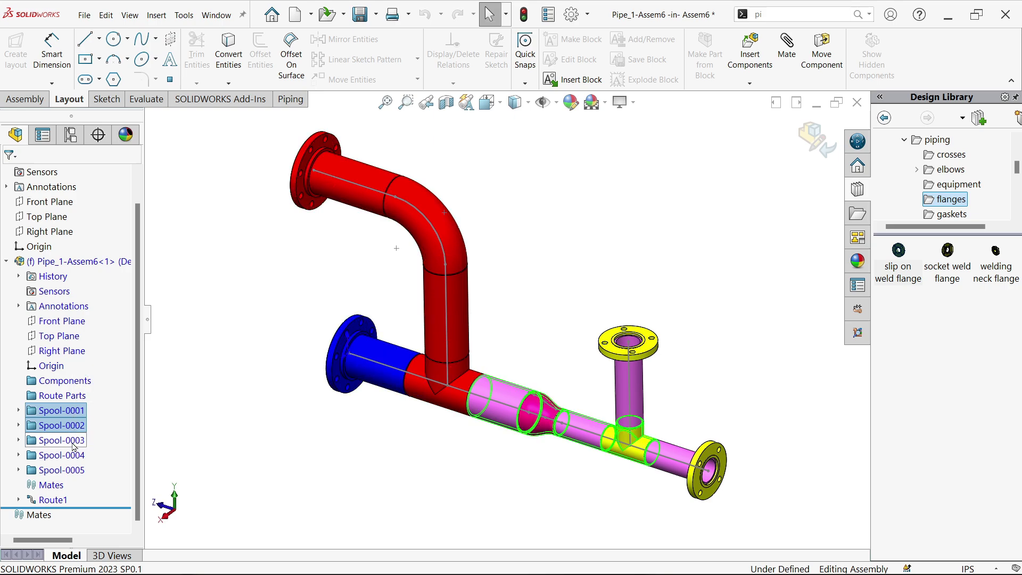
pyautogui.keyDown('ctrl'); pyautogui.click(72, 455); pyautogui.keyUp('ctrl')
pyautogui.keyDown('ctrl'); pyautogui.click(71, 470); pyautogui.keyUp('ctrl')
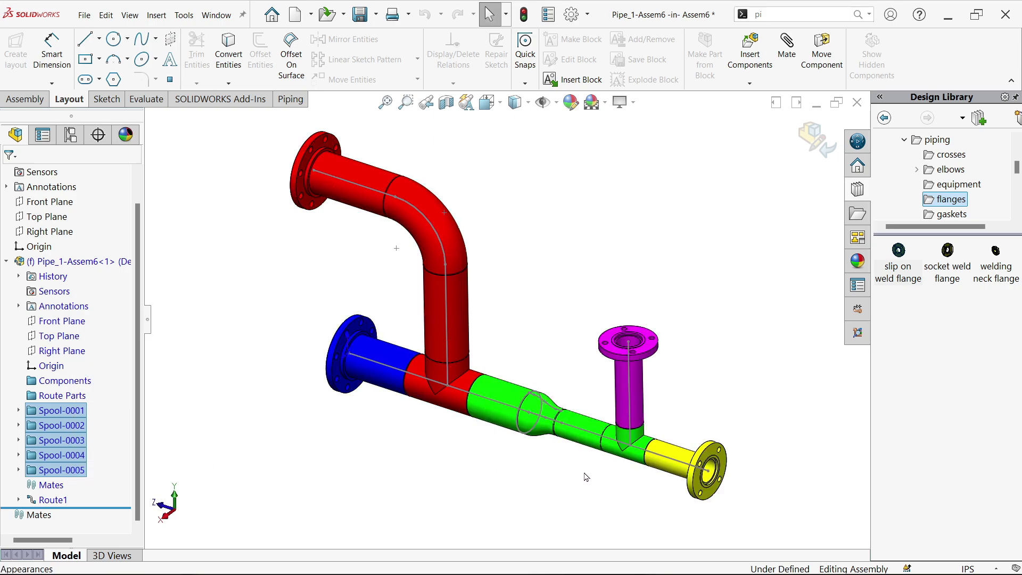
pyautogui.scroll(-2, 573, 393)
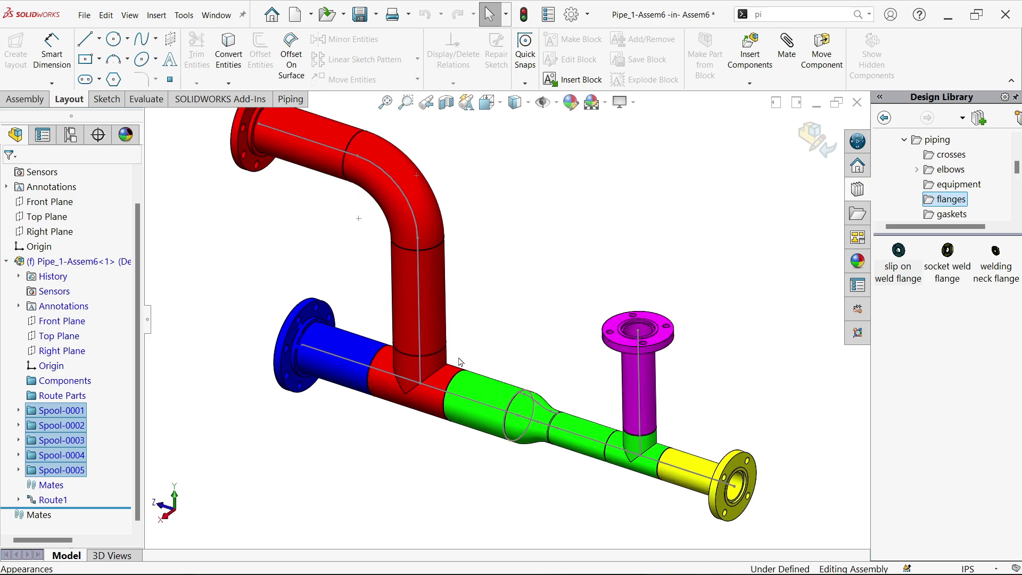
pyautogui.scroll(2, 337, 277)
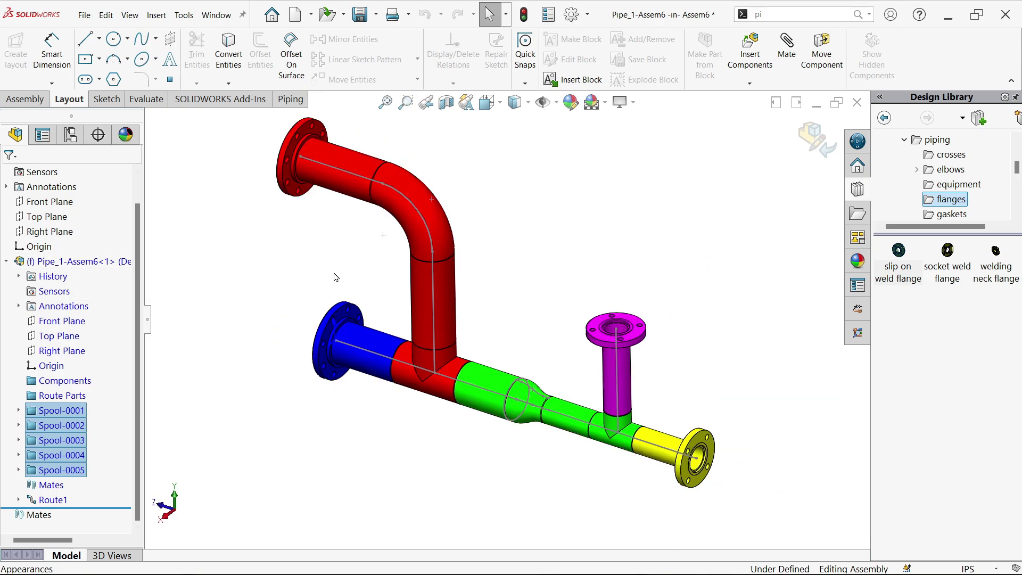
pyautogui.scroll(1, 495, 237)
pyautogui.scroll(-1, 496, 237)
pyautogui.click(740, 203)
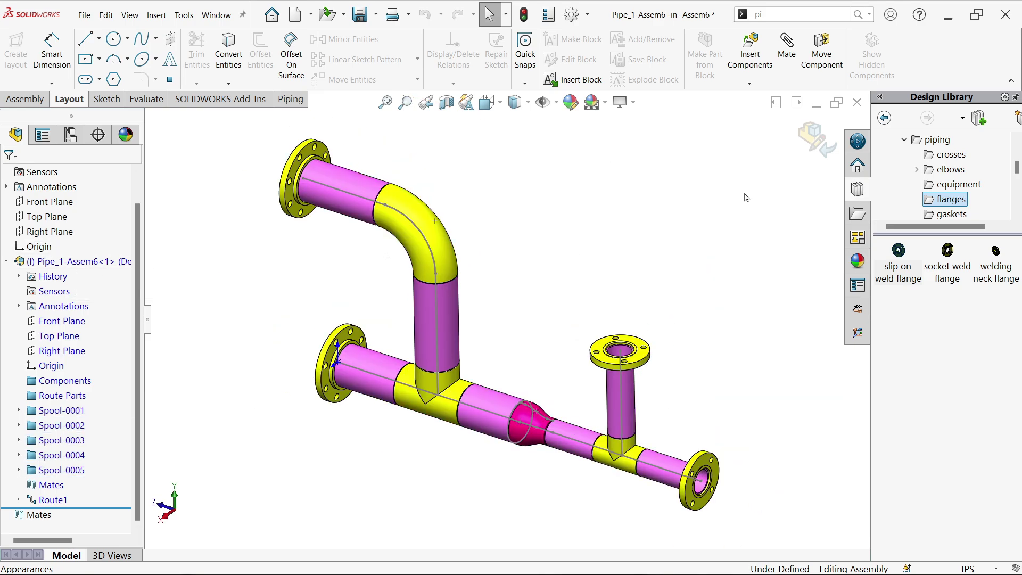
# - Return from the pipe subassembly to the top-level assembly and hide the route sketch
pyautogui.click(815, 137)
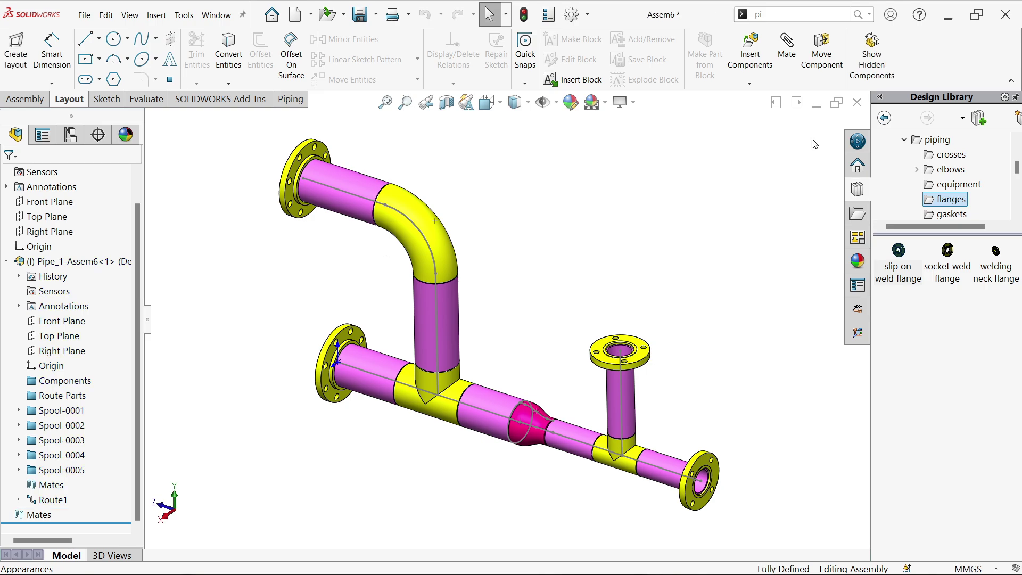
pyautogui.click(620, 398)
pyautogui.click(675, 366)
# - Turn on RealView Graphics for a realistic metallic display of the pipes and flanges
pyautogui.click(619, 102)
pyautogui.click(646, 123)
pyautogui.scroll(-2, 499, 289)
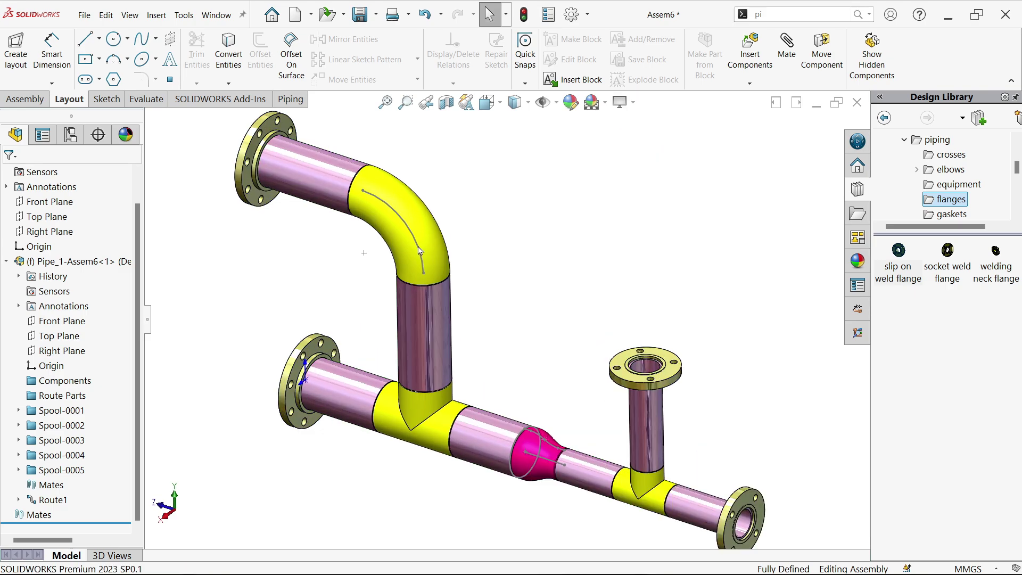
# - Save Assem6 with all modified documents, storing the virtual components internally inside the assembly
pyautogui.click(528, 17)
pyautogui.click(361, 14)
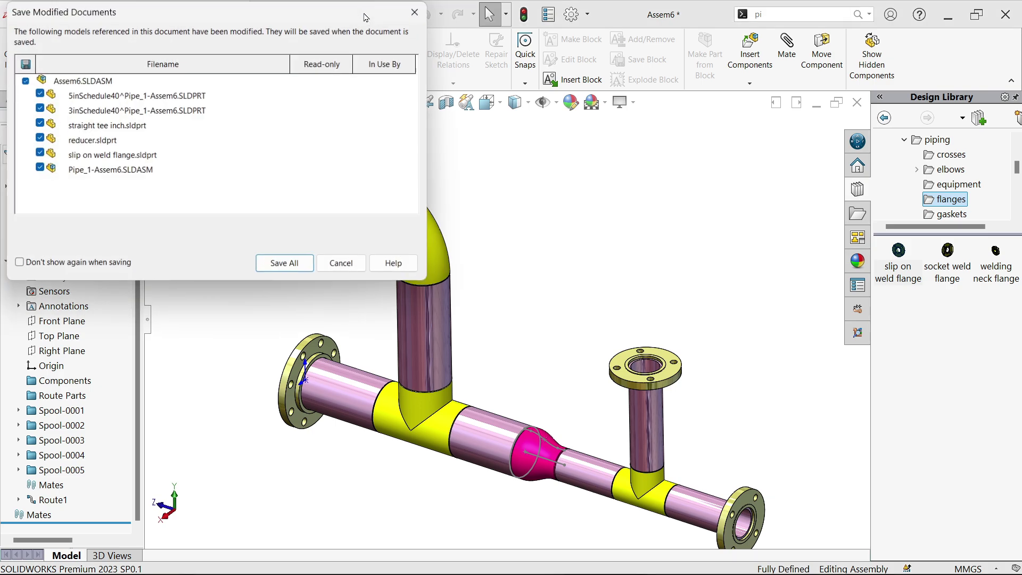
pyautogui.click(272, 264)
pyautogui.click(497, 249)
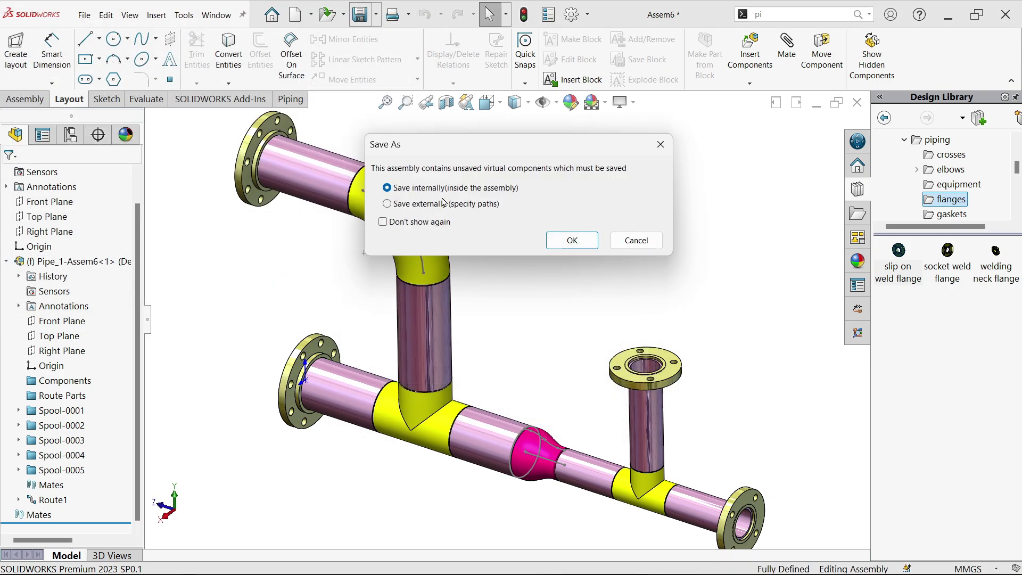
pyautogui.click(561, 242)
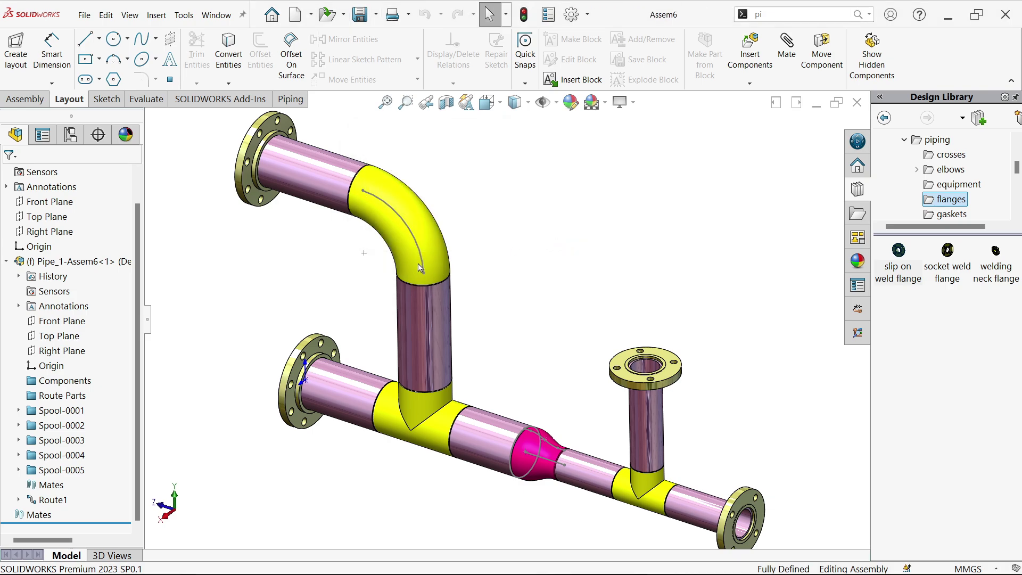
# - Hide the sketch lines still displayed on the reducer
pyautogui.scroll(2, 495, 327)
pyautogui.click(545, 441)
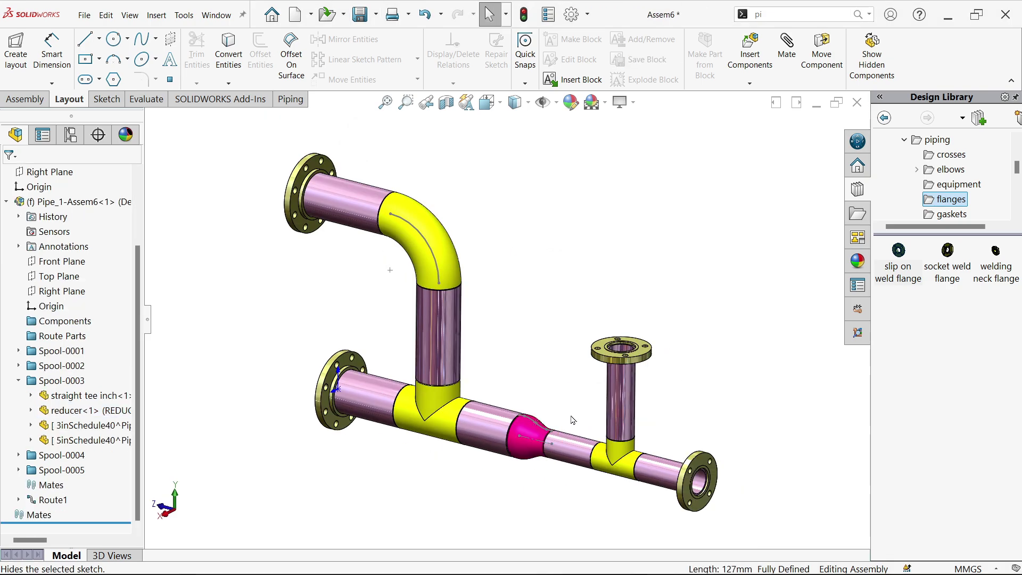
pyautogui.click(545, 429)
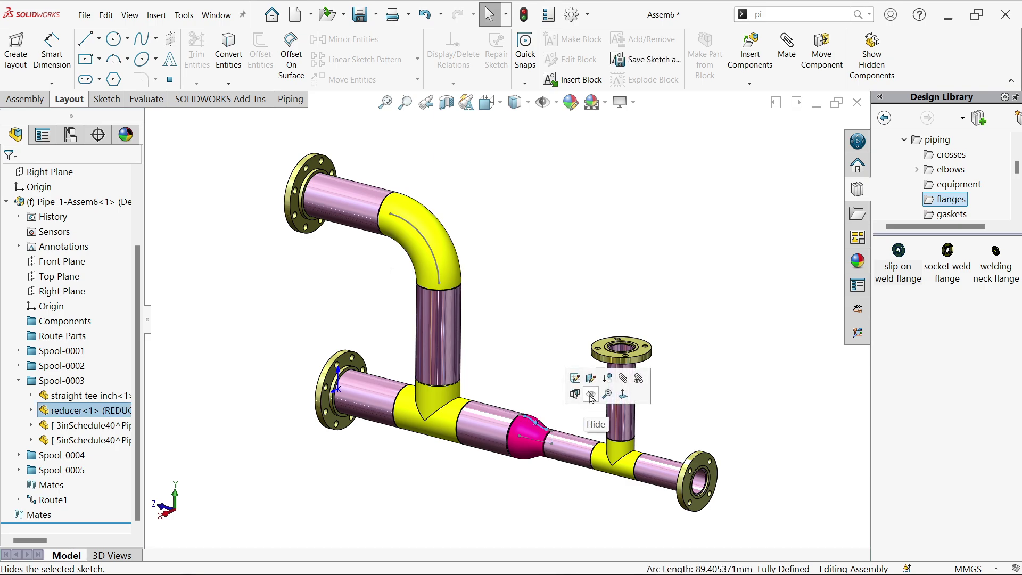
pyautogui.click(591, 396)
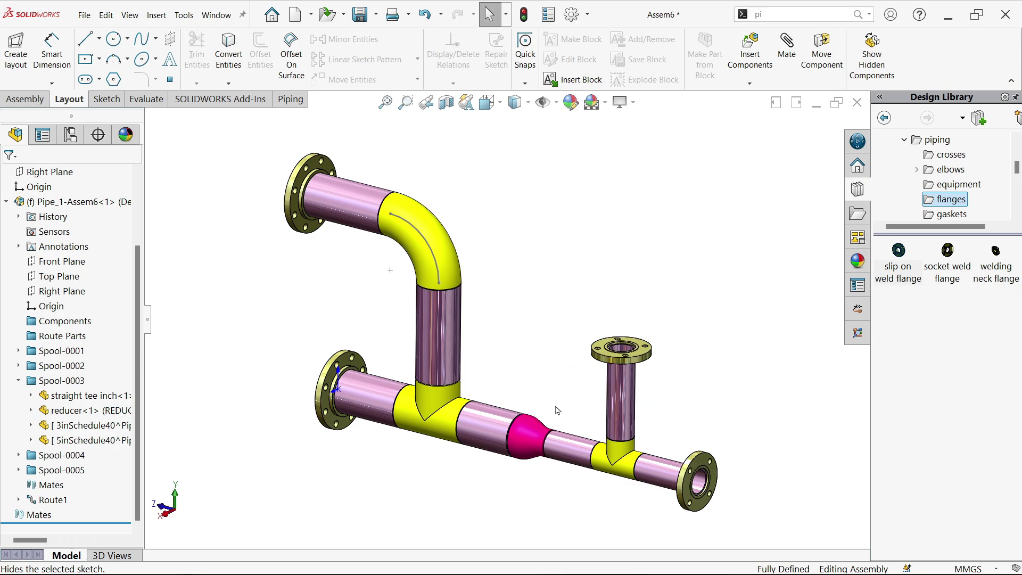